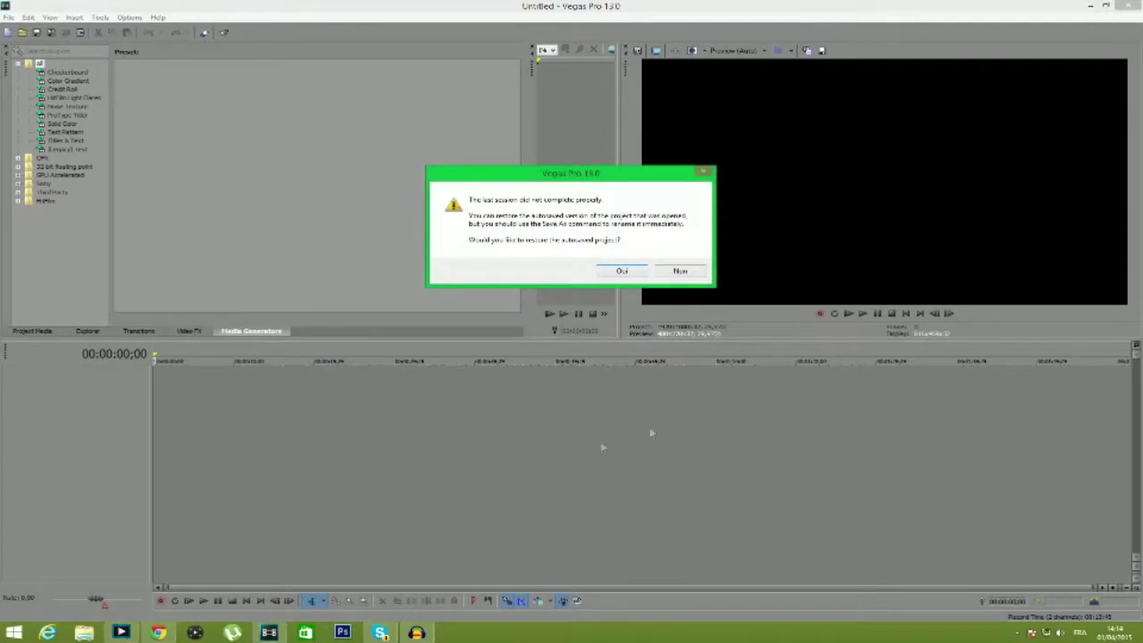
- Decline restoring the autosaved project and create a new empty project in place of the old montage
click(684, 270)
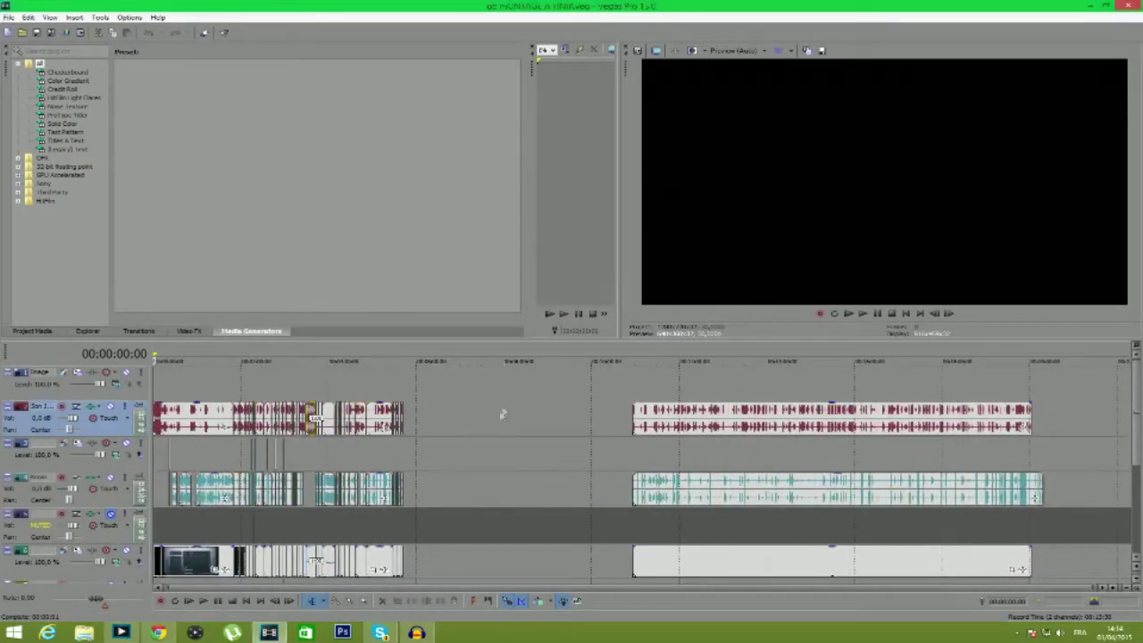
click(9, 17)
click(22, 30)
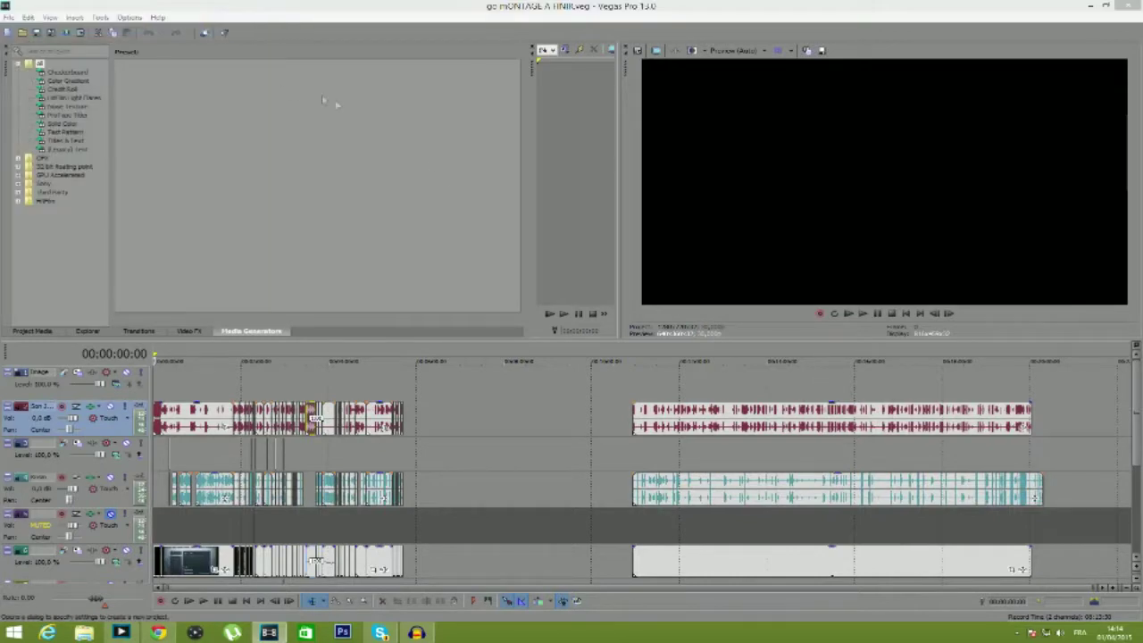
click(609, 409)
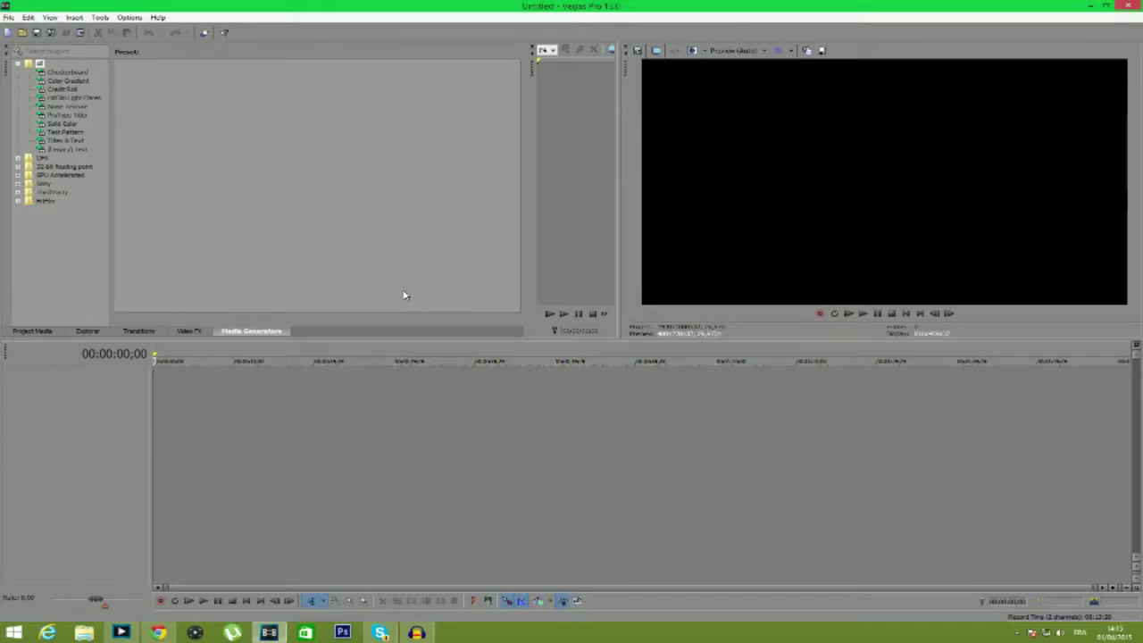
click(190, 331)
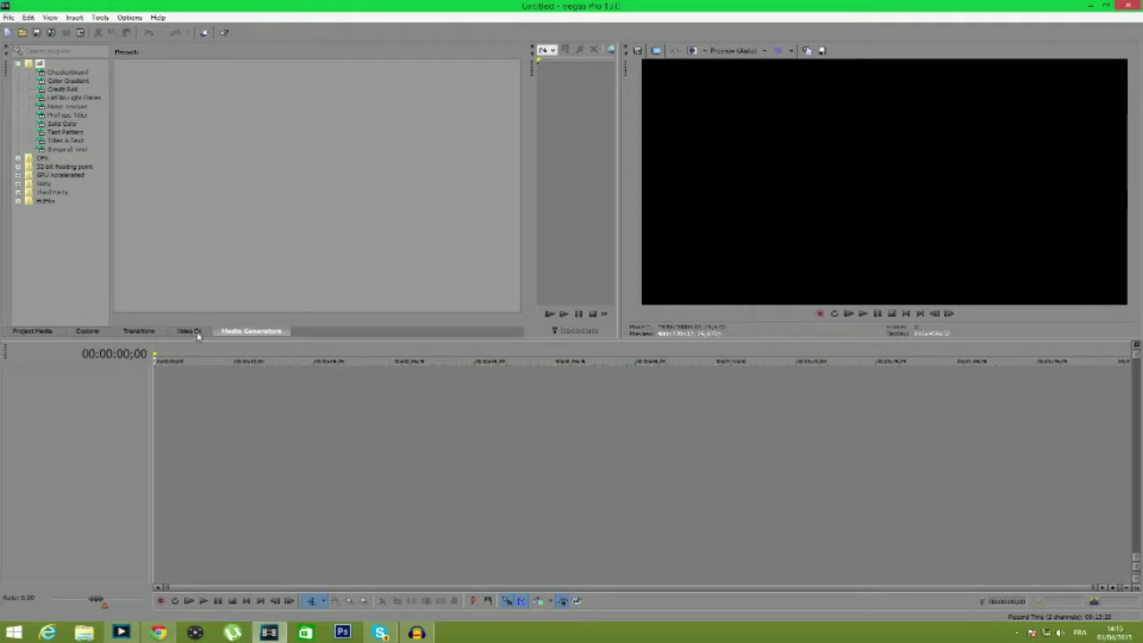
click(252, 332)
- Try to close the Chrome window with all its advertising tabs, and minimise it
mouse_move(158, 632)
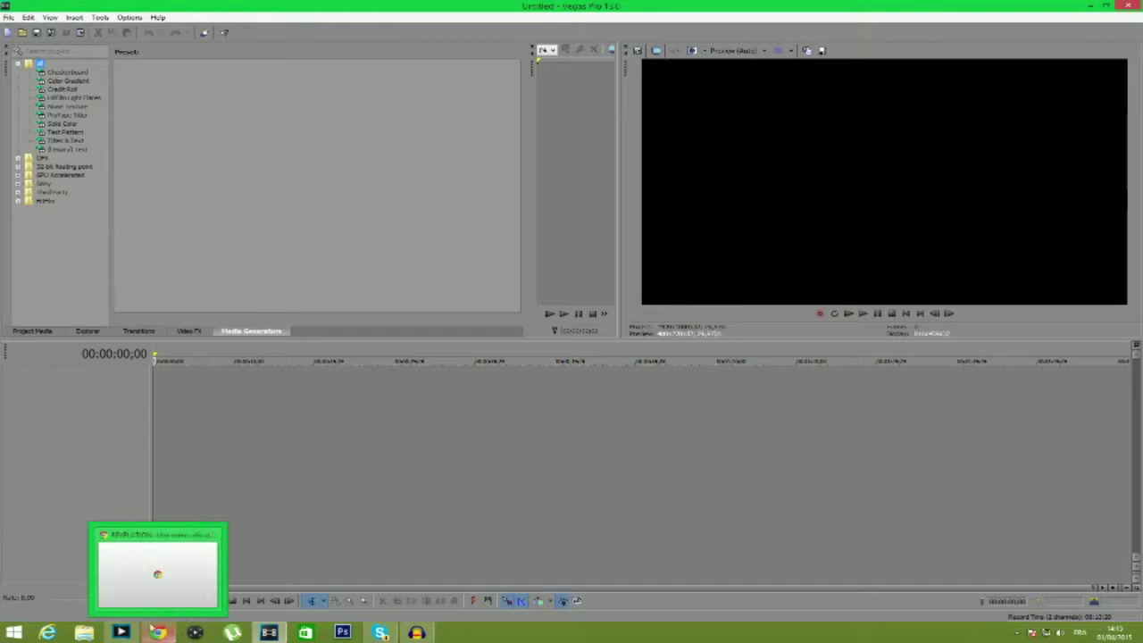
right_click(158, 632)
click(165, 603)
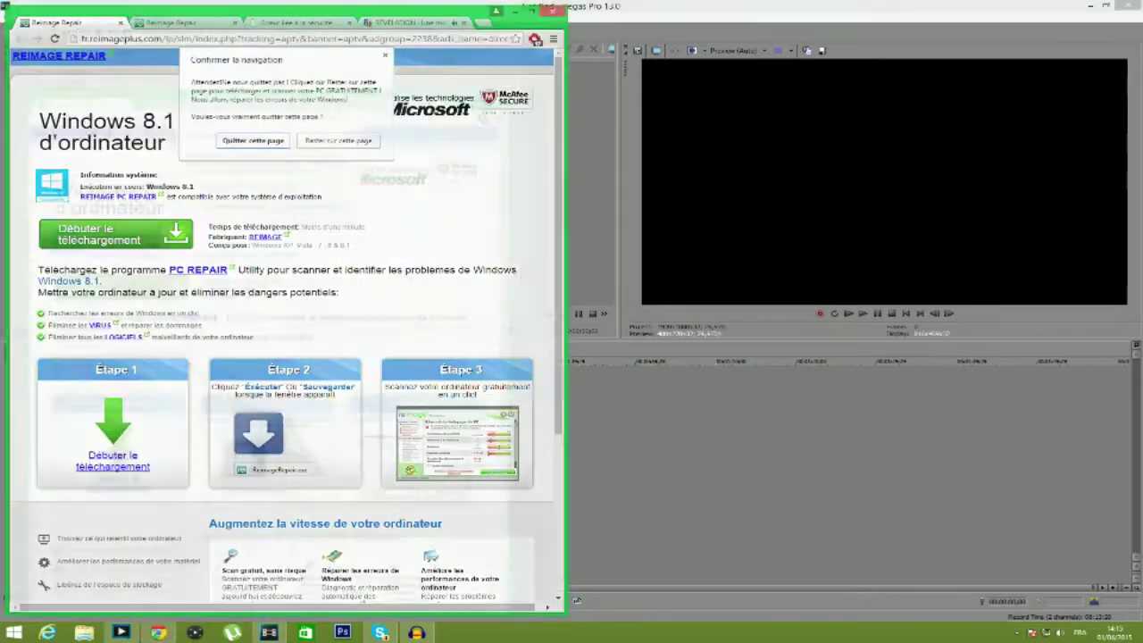
click(265, 145)
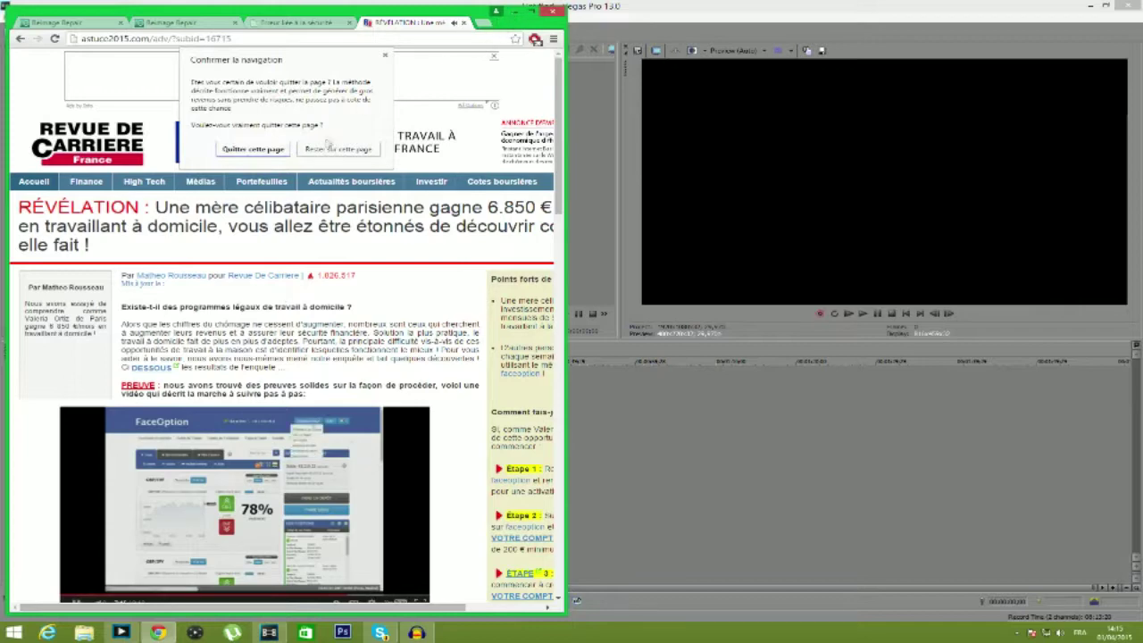
click(385, 54)
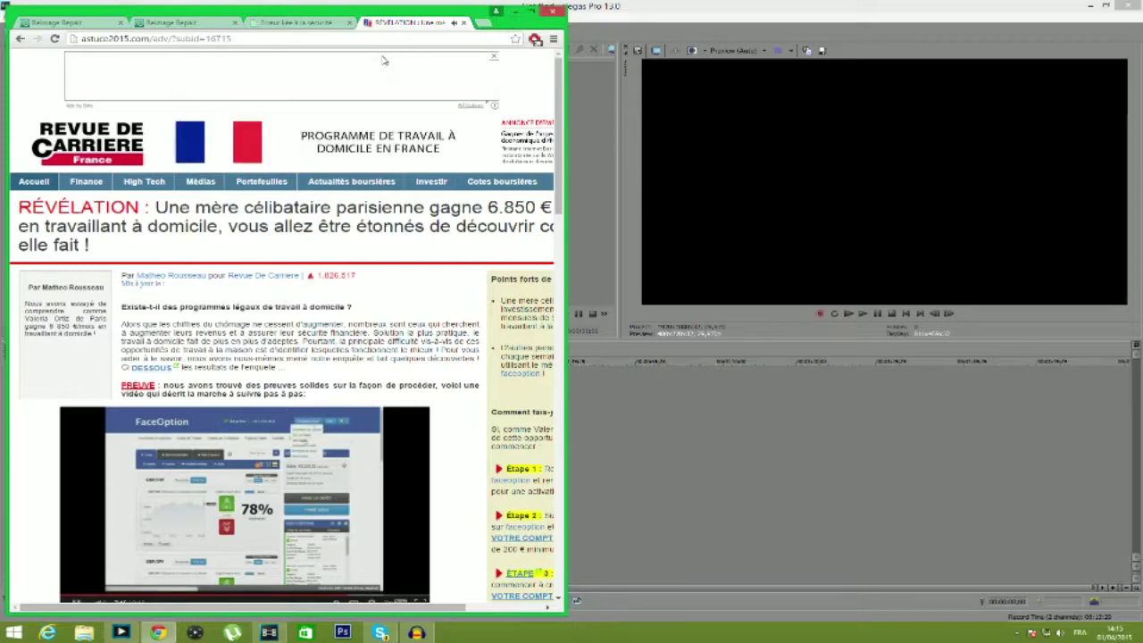
click(514, 12)
- Try to open a fresh Google Chrome window
right_click(166, 630)
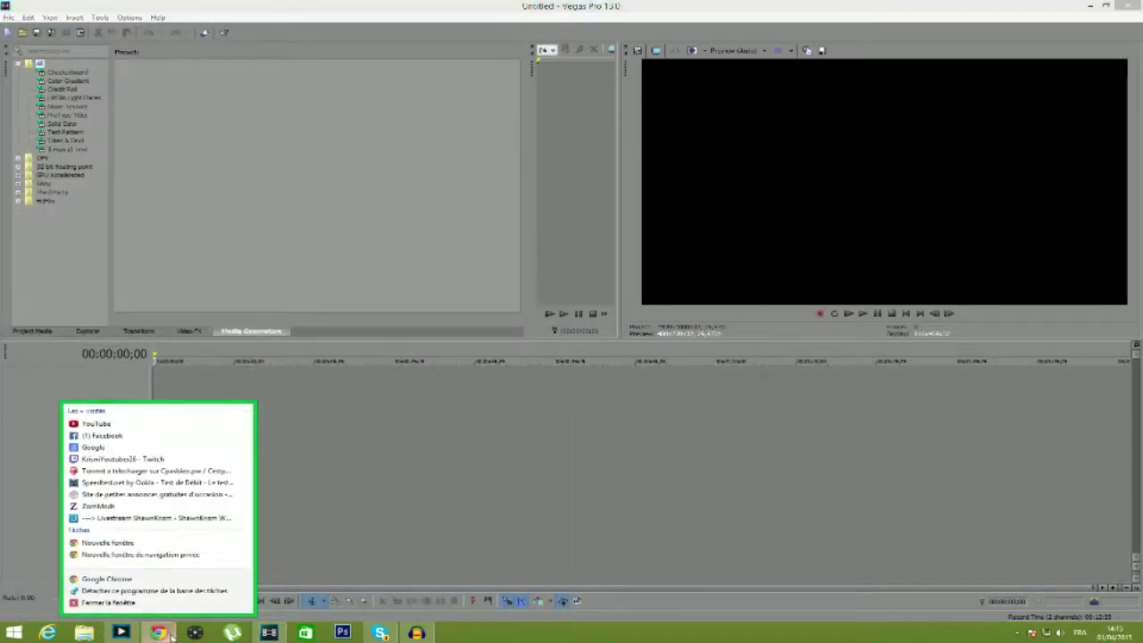
click(115, 581)
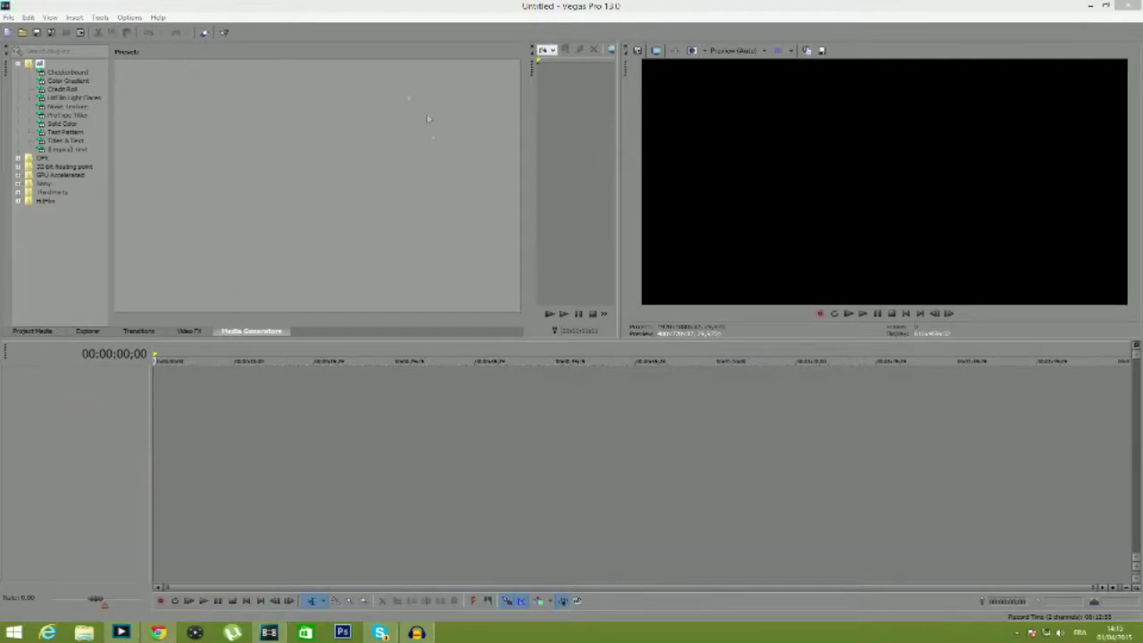
right_click(160, 632)
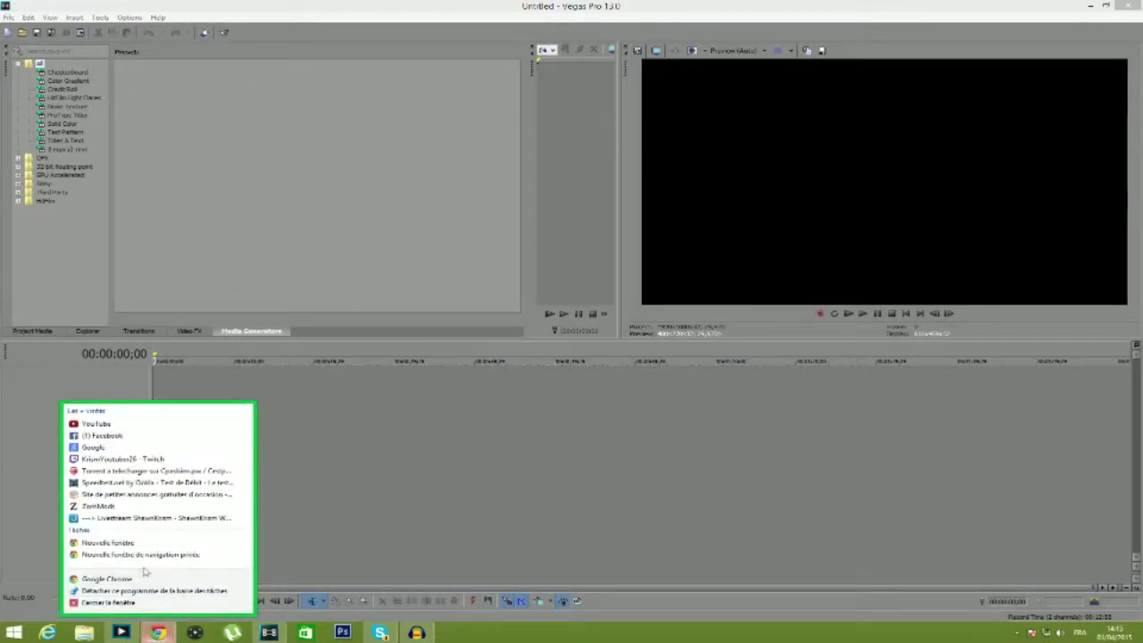
click(131, 579)
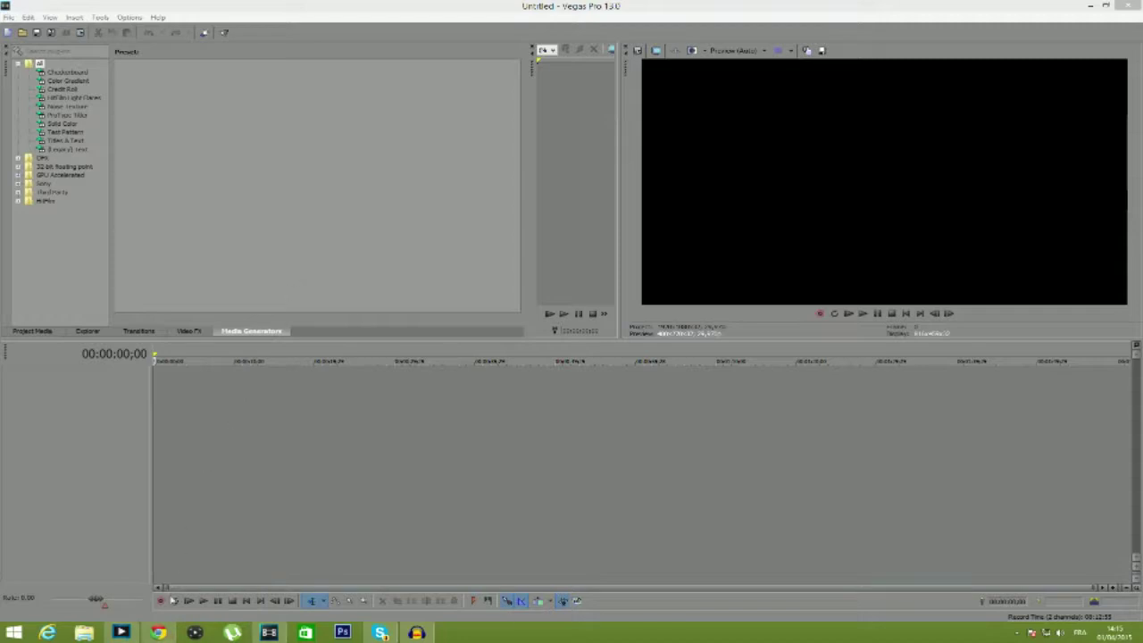
- Switch to the existing Chrome window and close the astuce2015.com, phishing-warning and second Reimage Repair tabs
click(159, 632)
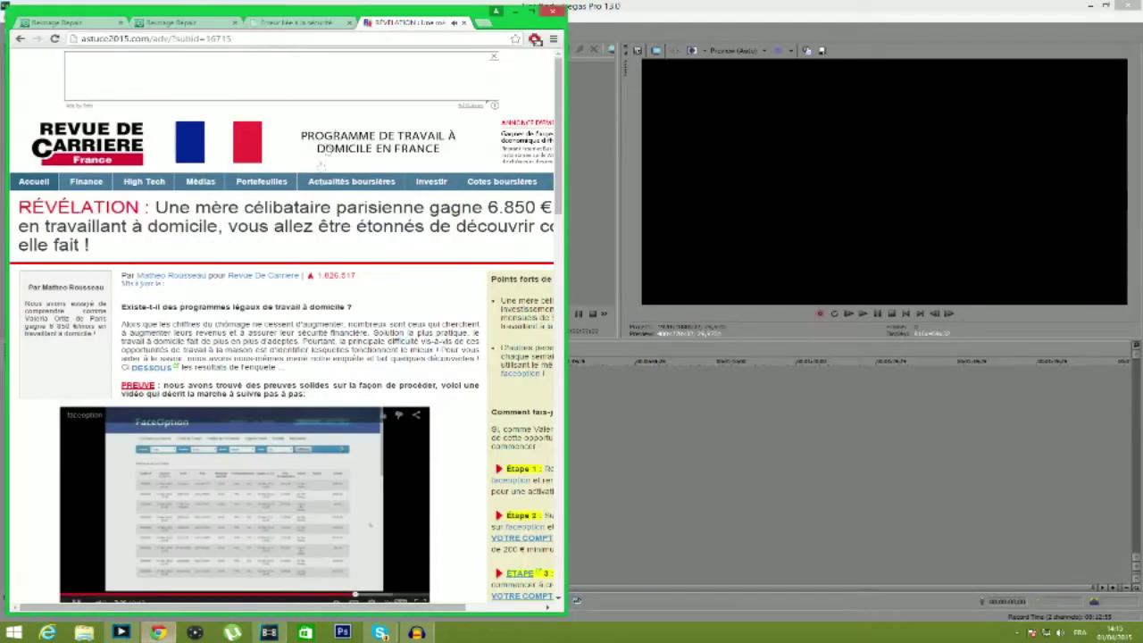
click(465, 22)
click(253, 149)
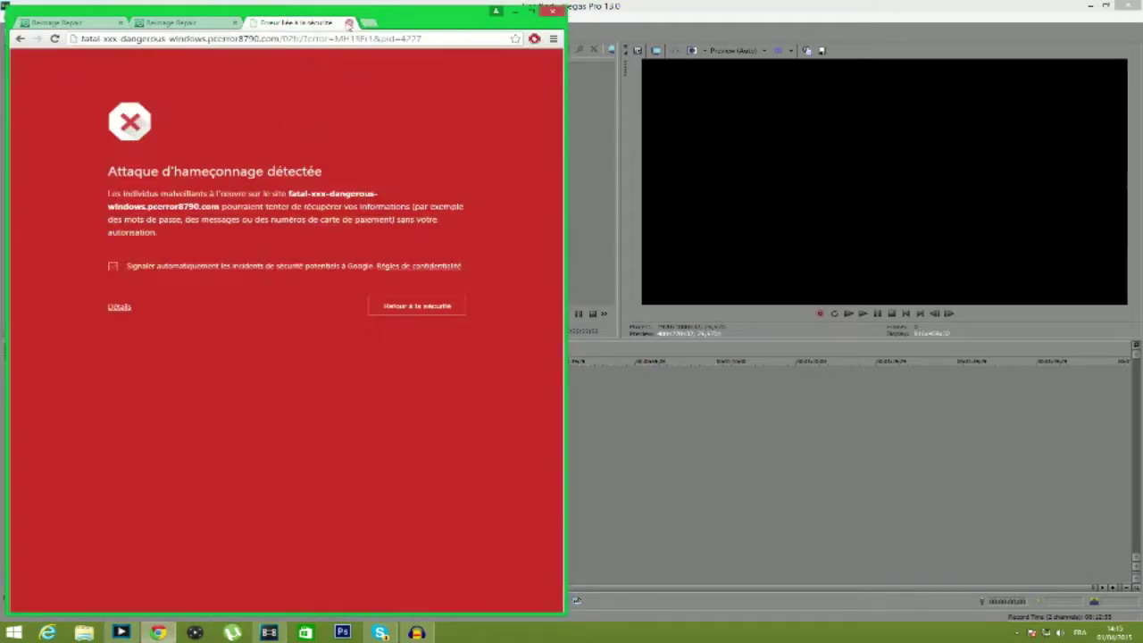
click(348, 22)
click(234, 22)
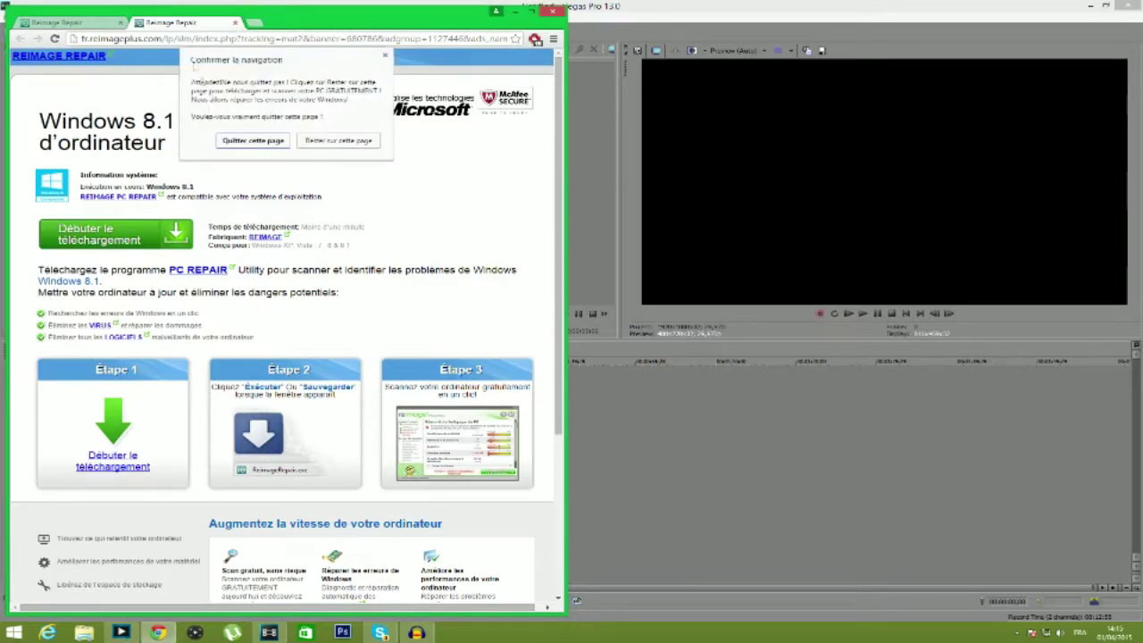
click(232, 141)
- Load youtube.com in the remaining browser tab and maximise the window
click(194, 40)
text(youtube.com)
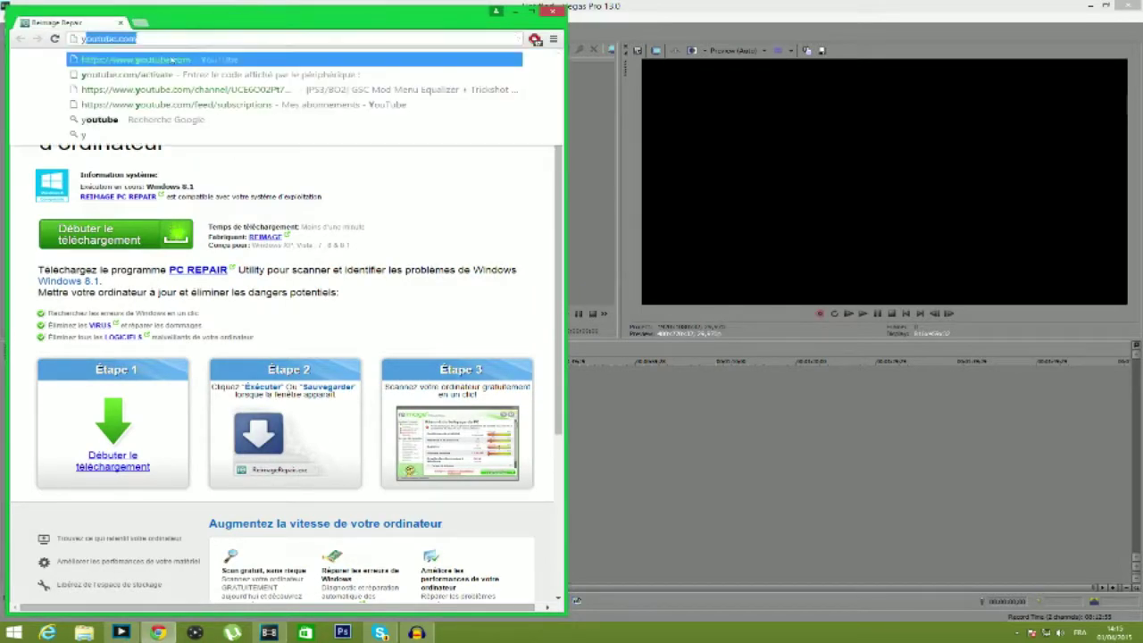
click(172, 60)
click(532, 12)
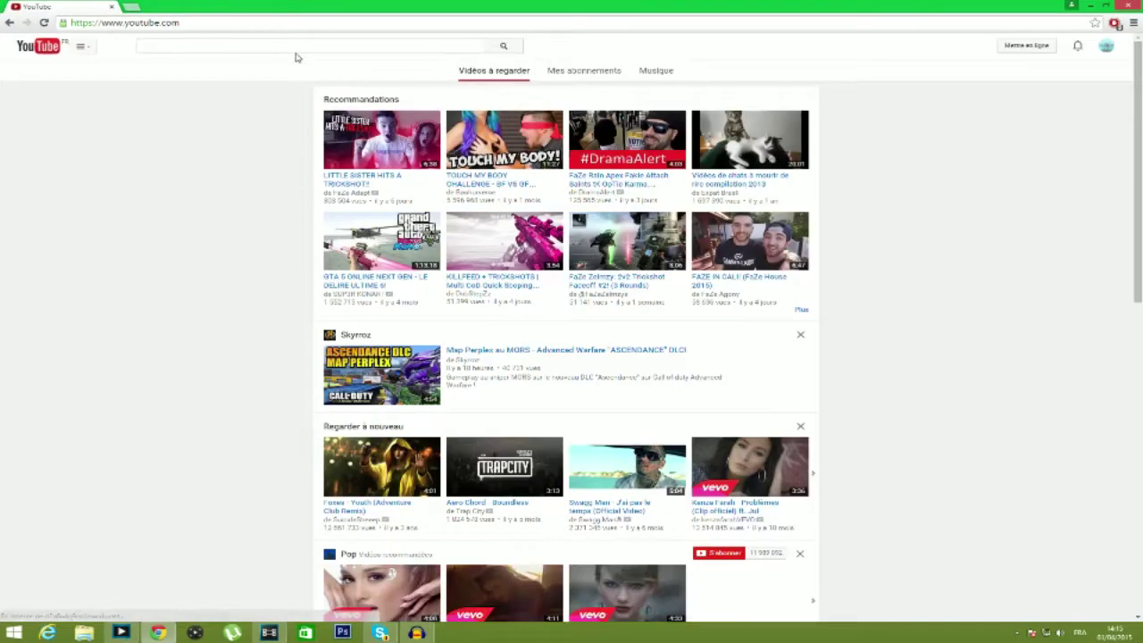
- Search YouTube for "an divdhout" and open the aN DivDHout channel
text(an divdhout)
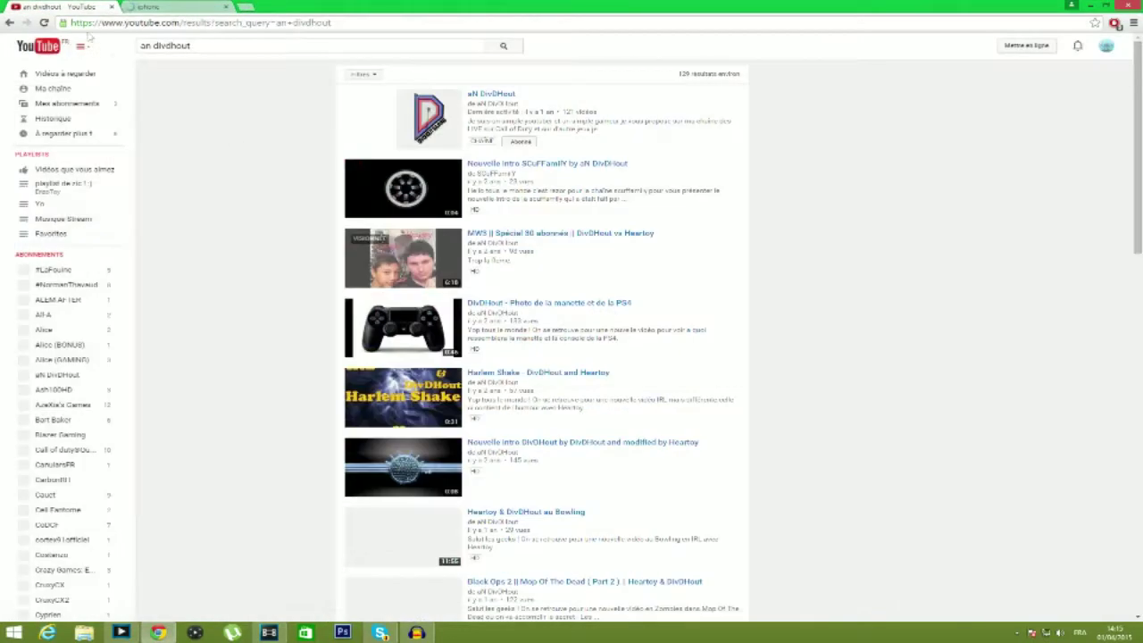
click(502, 93)
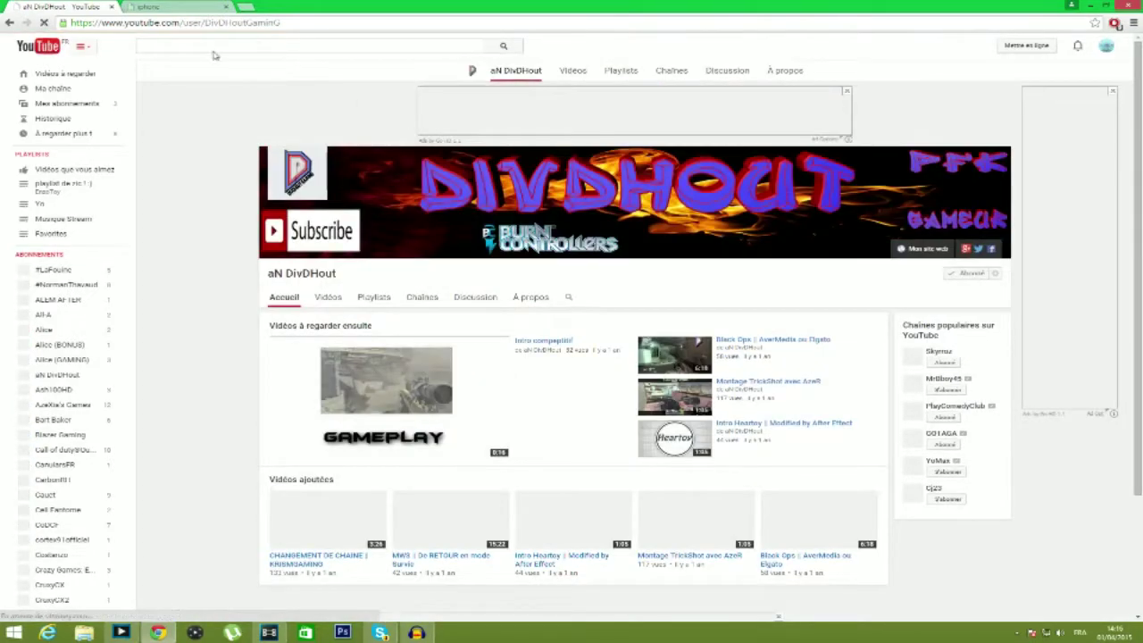
- Search YouTube for "an divdhout intro"
click(214, 50)
text(an)
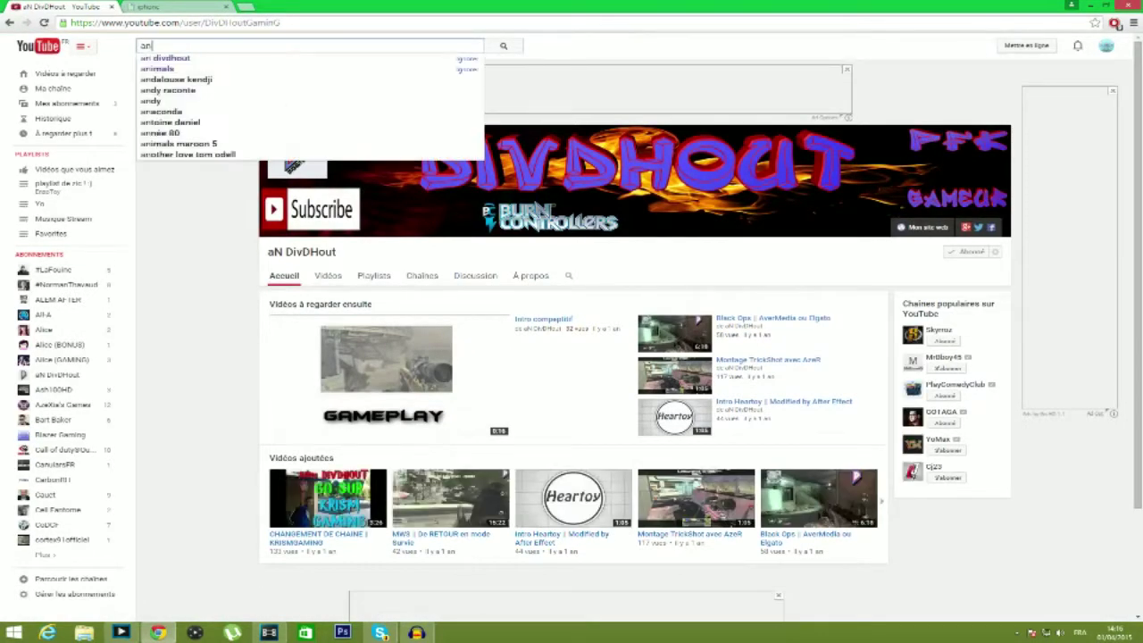
text( divdhout i)
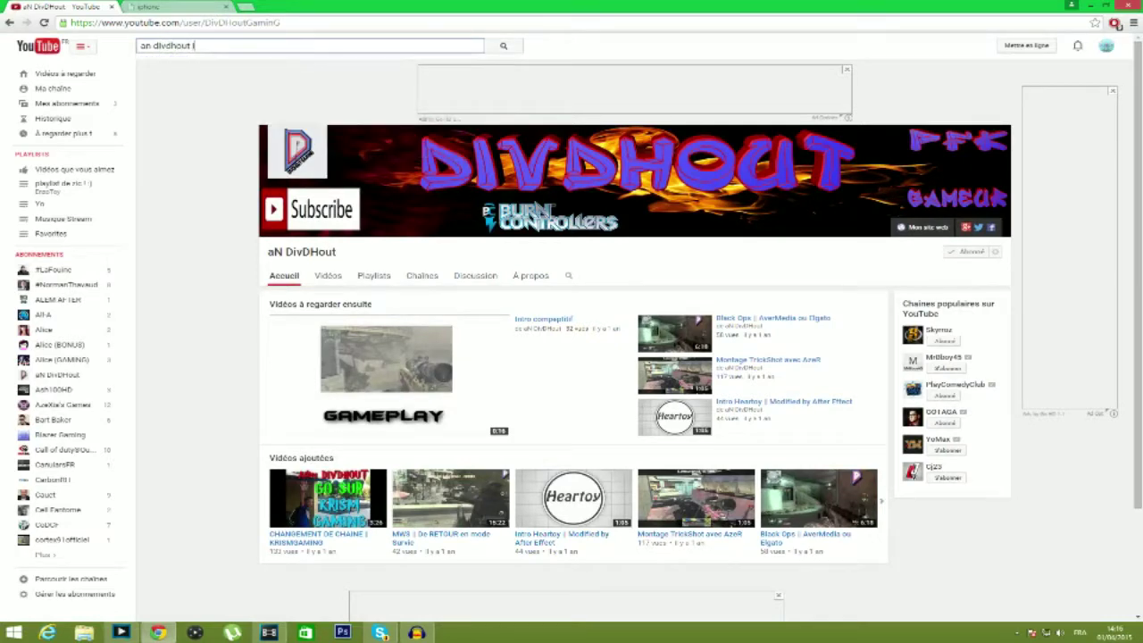
text(ntro)
key(Return)
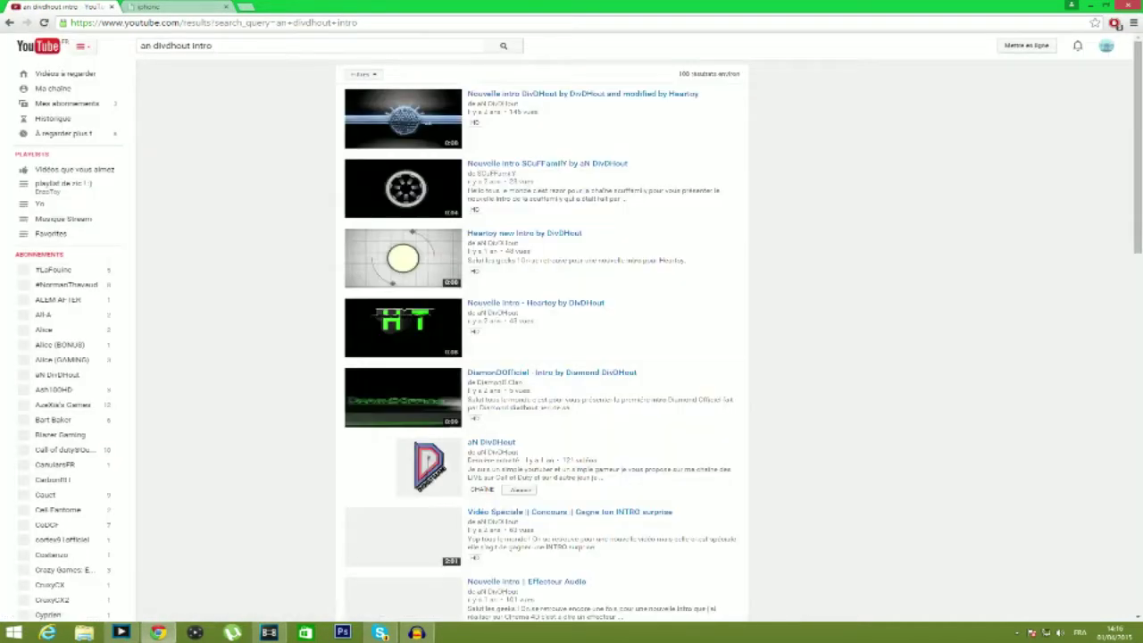
- Look through the intro videos in the search results and open one from further down
scroll(548, 403, down, 1)
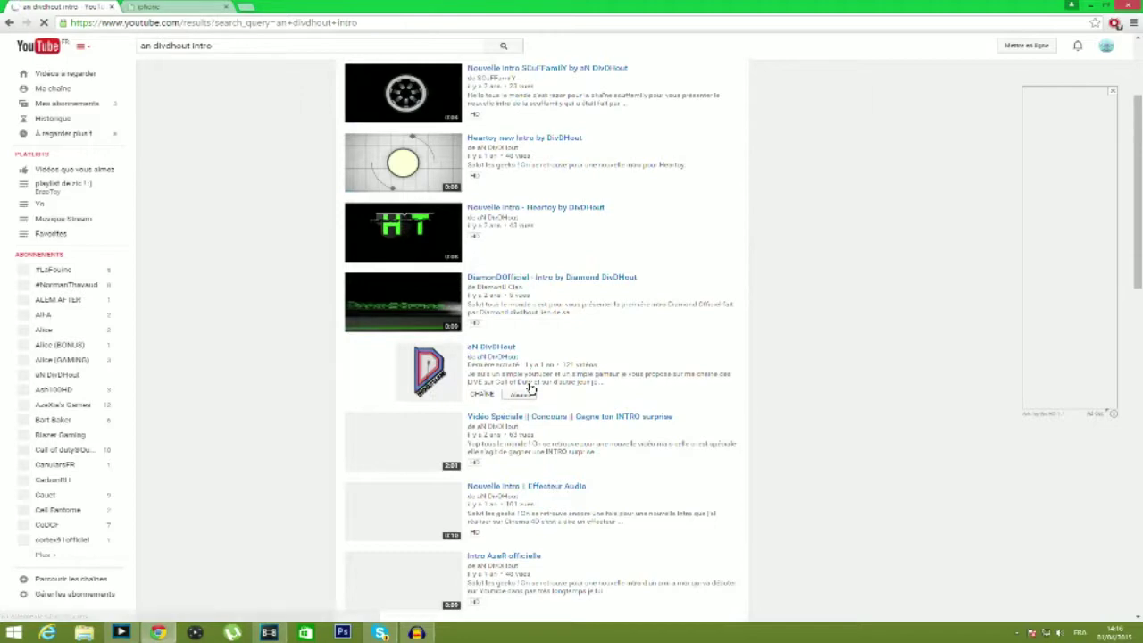
scroll(530, 388, down, 5)
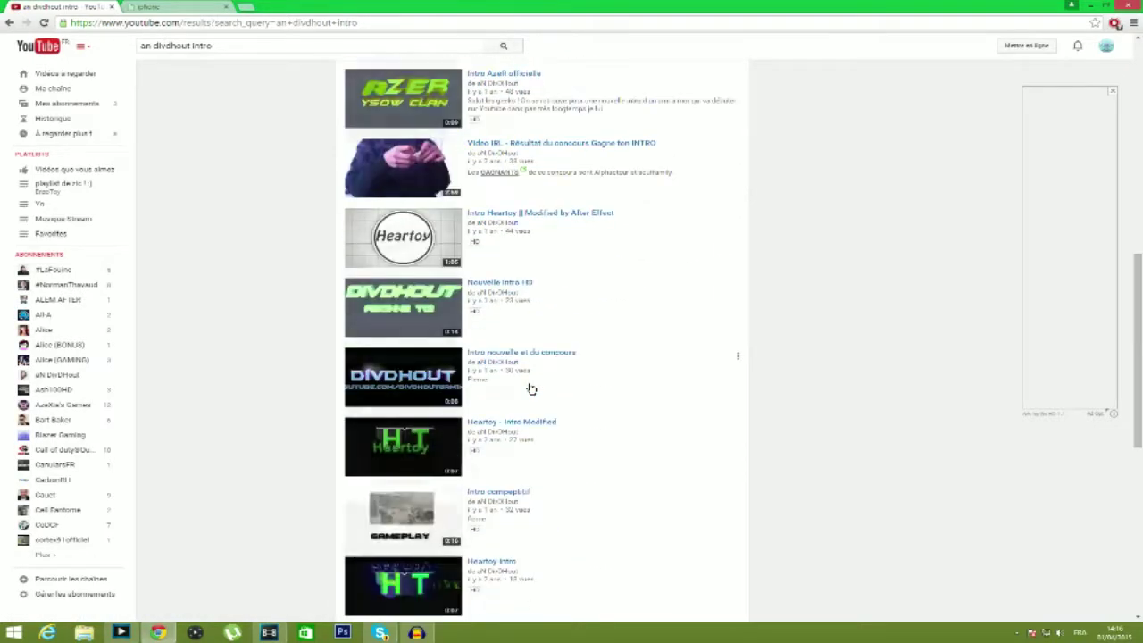
scroll(530, 389, down, 4)
click(516, 258)
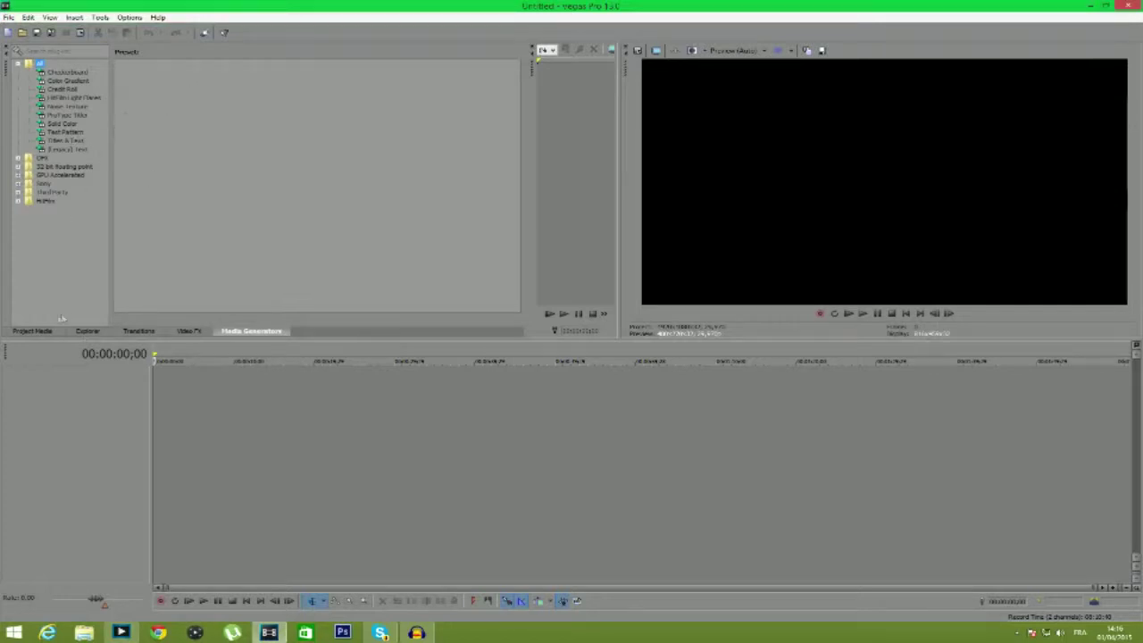
- Examine the presets of the media generators in Vegas Pro, from Checkerboard through Titles & Text
click(32, 331)
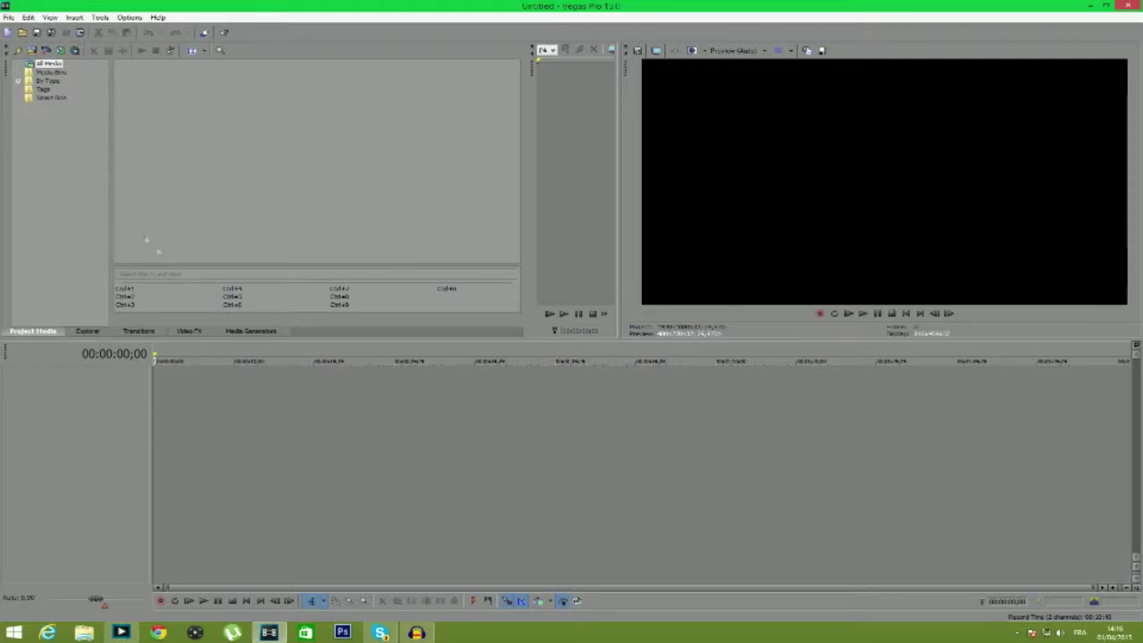
click(244, 332)
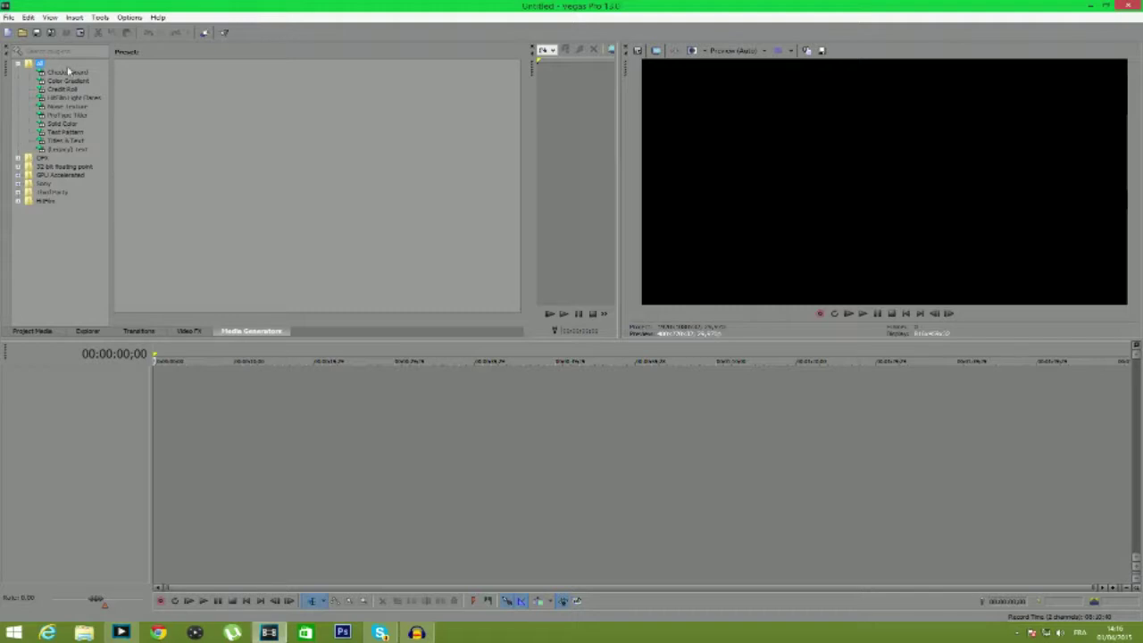
click(68, 72)
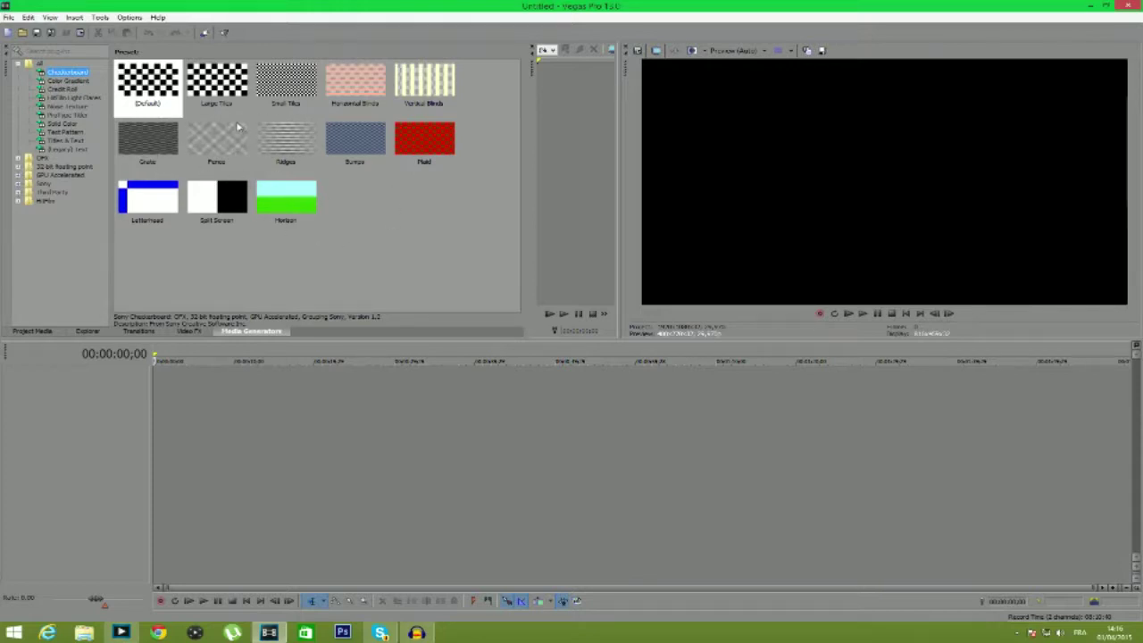
click(68, 81)
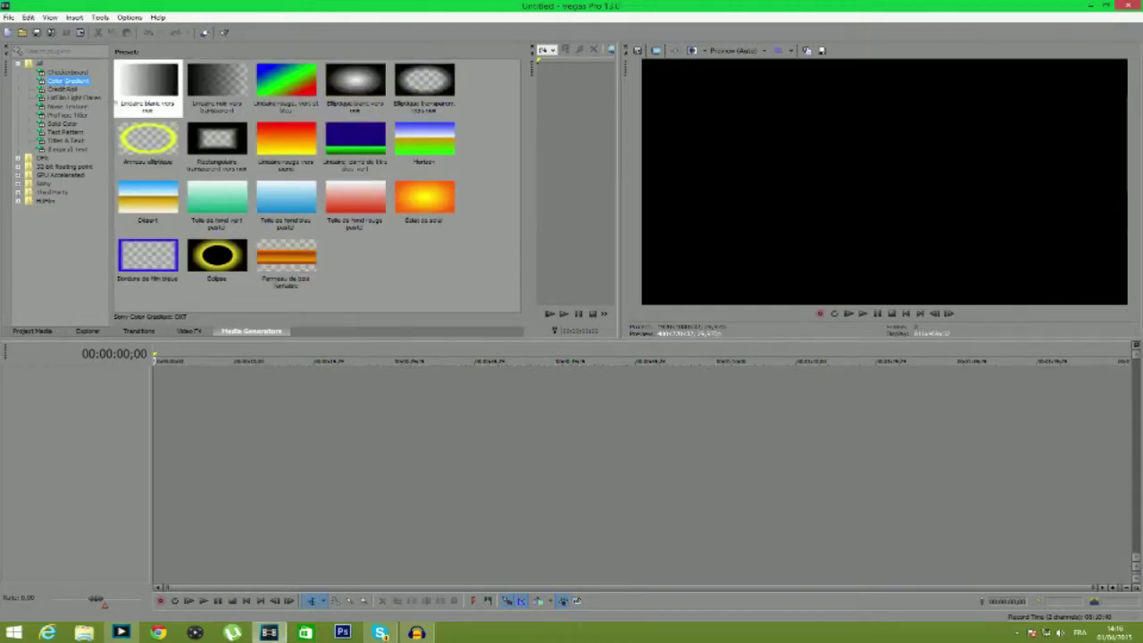
click(64, 90)
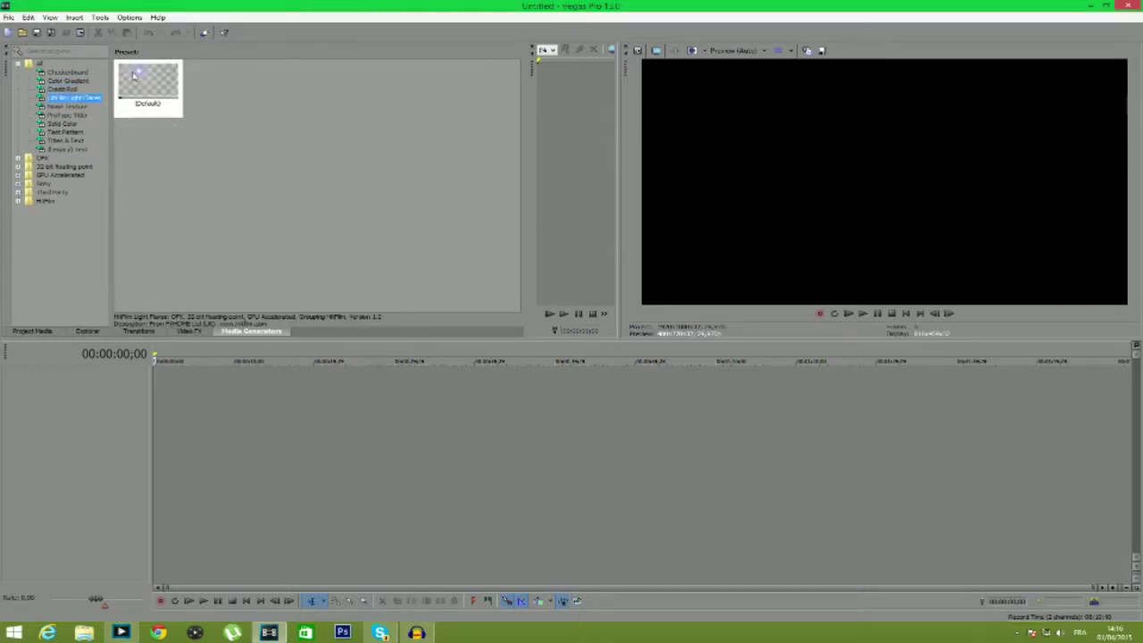
click(68, 106)
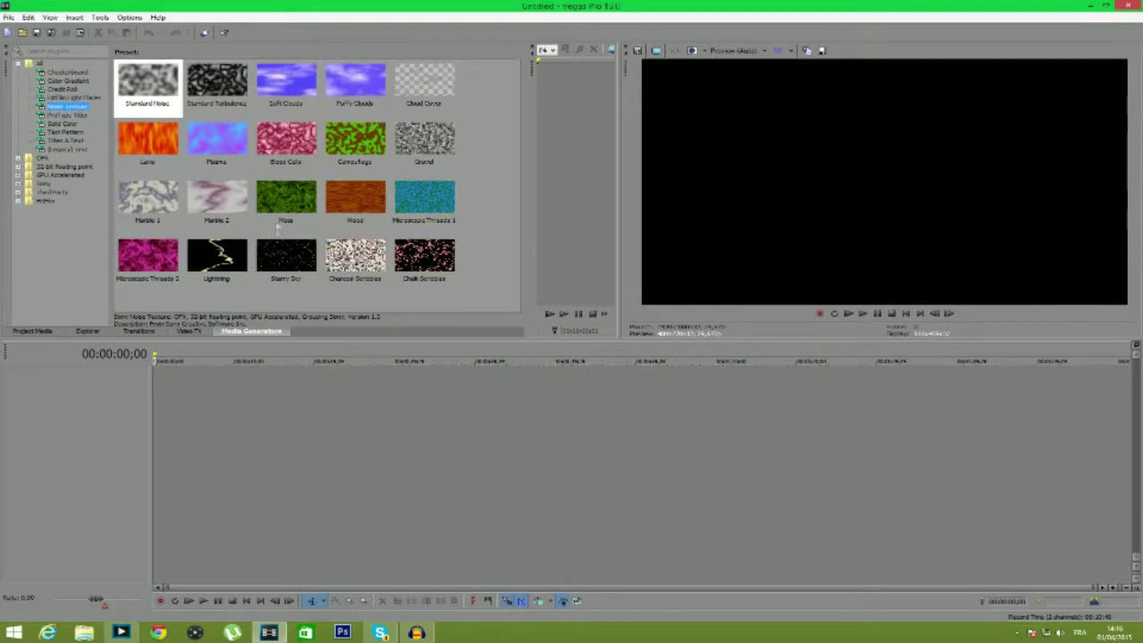
click(67, 116)
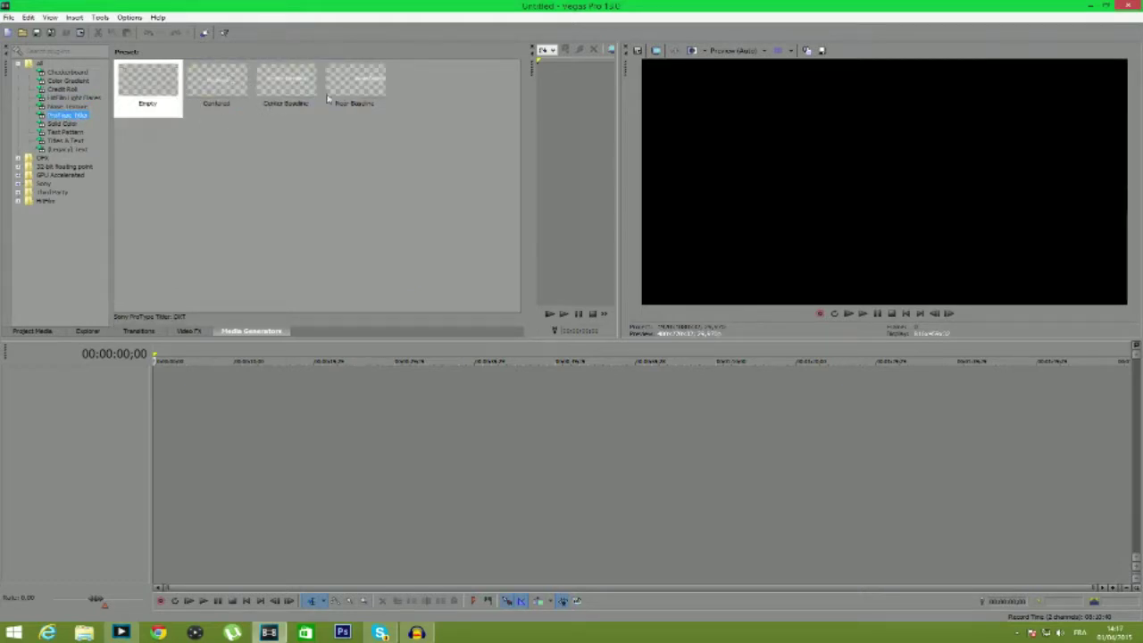
click(63, 123)
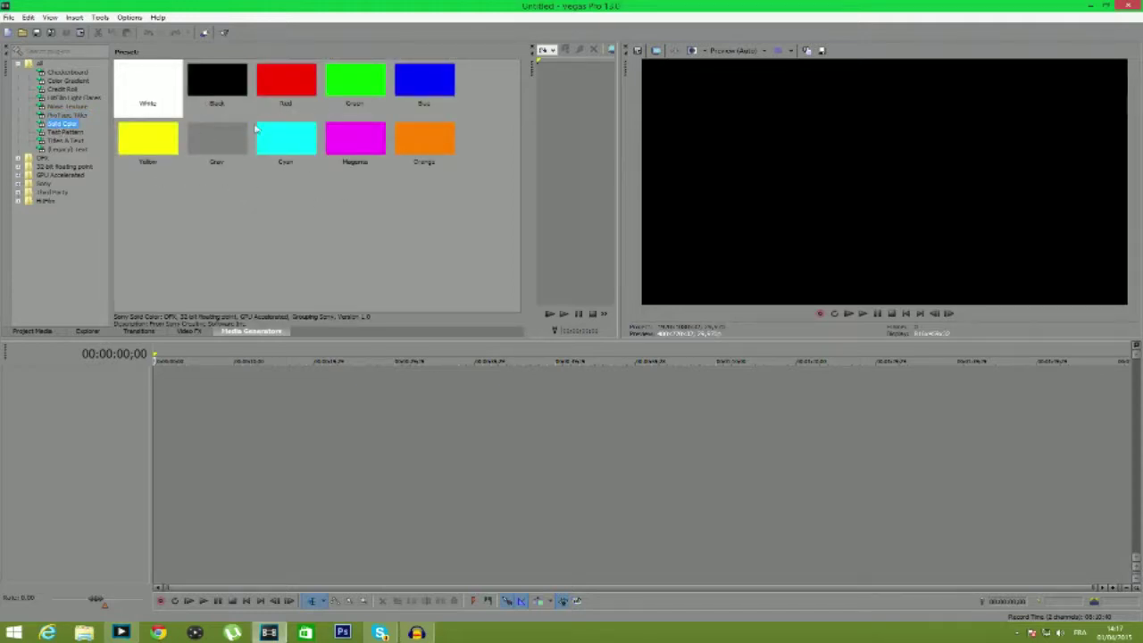
click(66, 132)
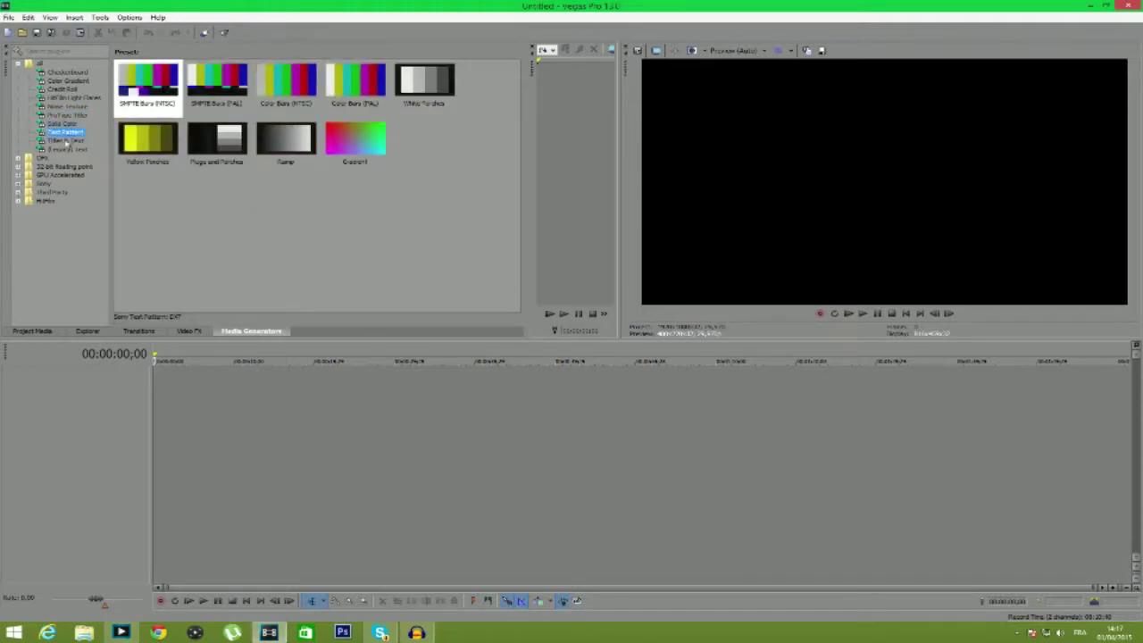
click(69, 141)
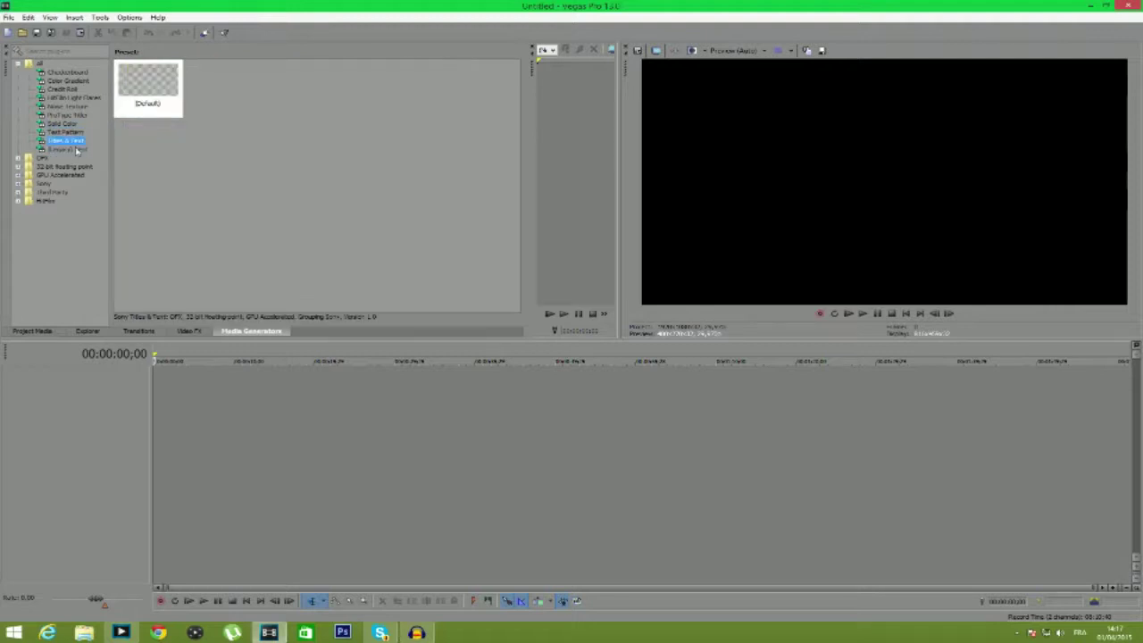
- Add the Moss preset of the Noise Texture generator as an event at the start of the timeline
click(77, 150)
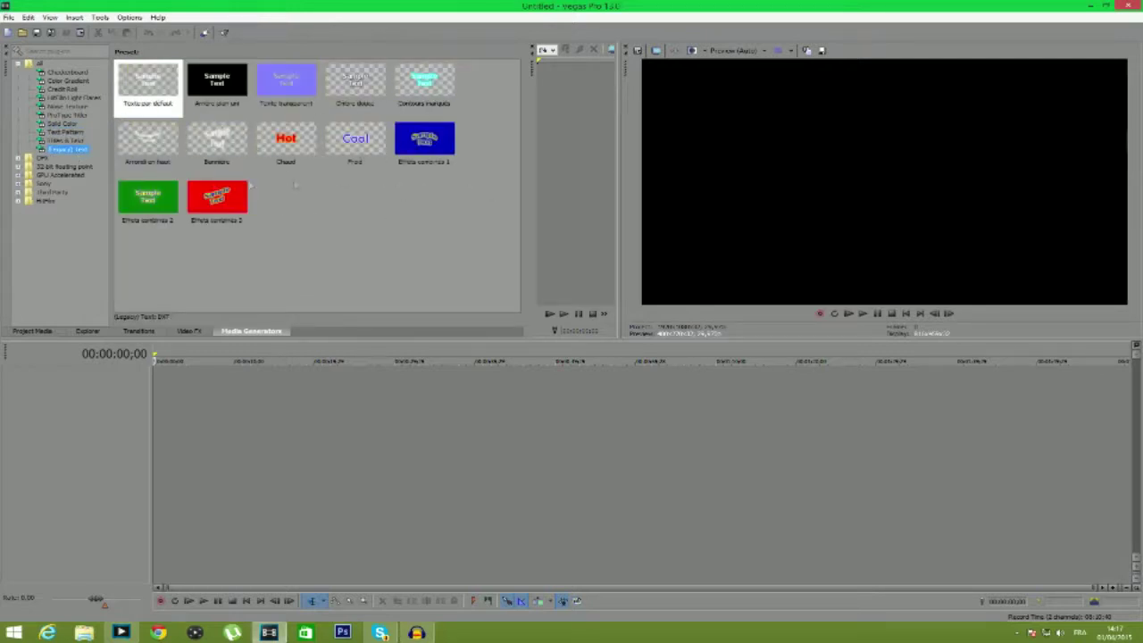
click(75, 73)
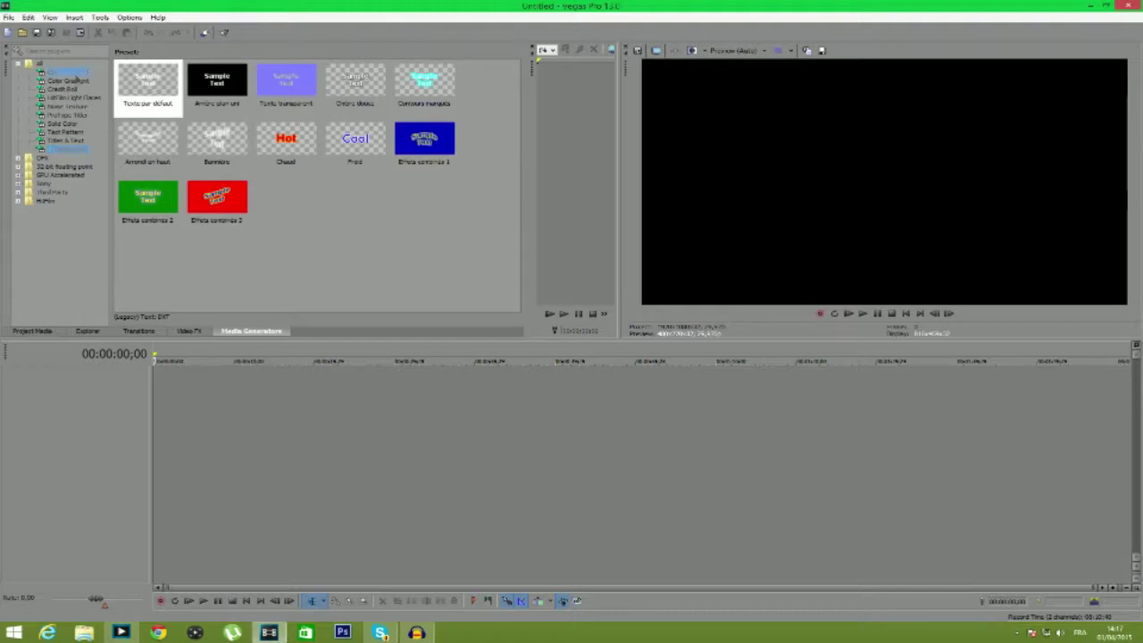
click(69, 81)
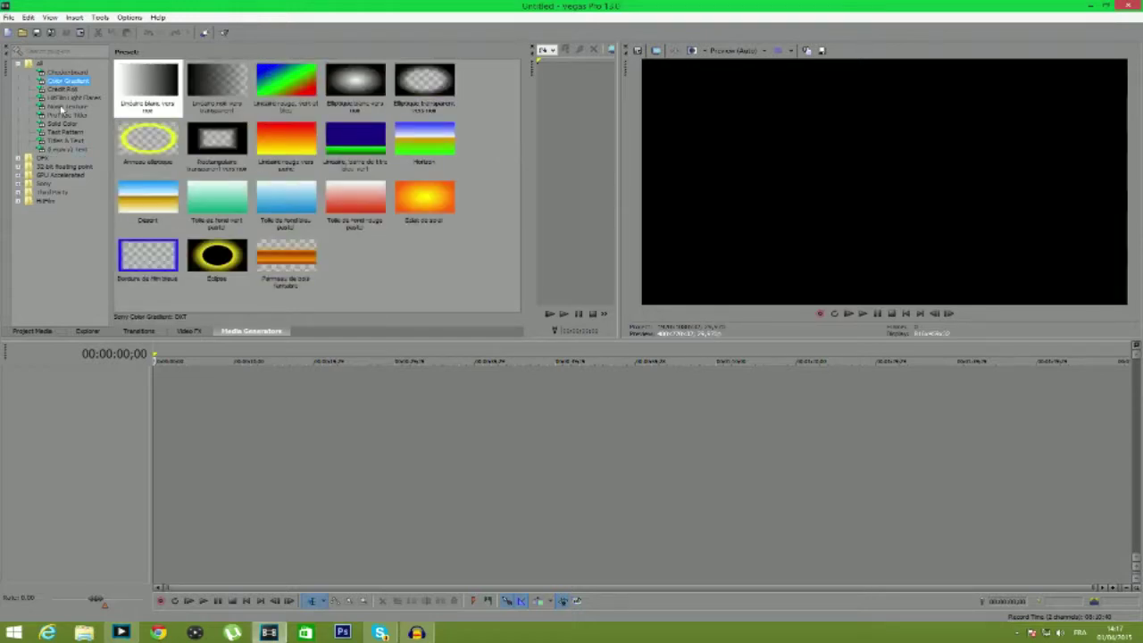
click(70, 124)
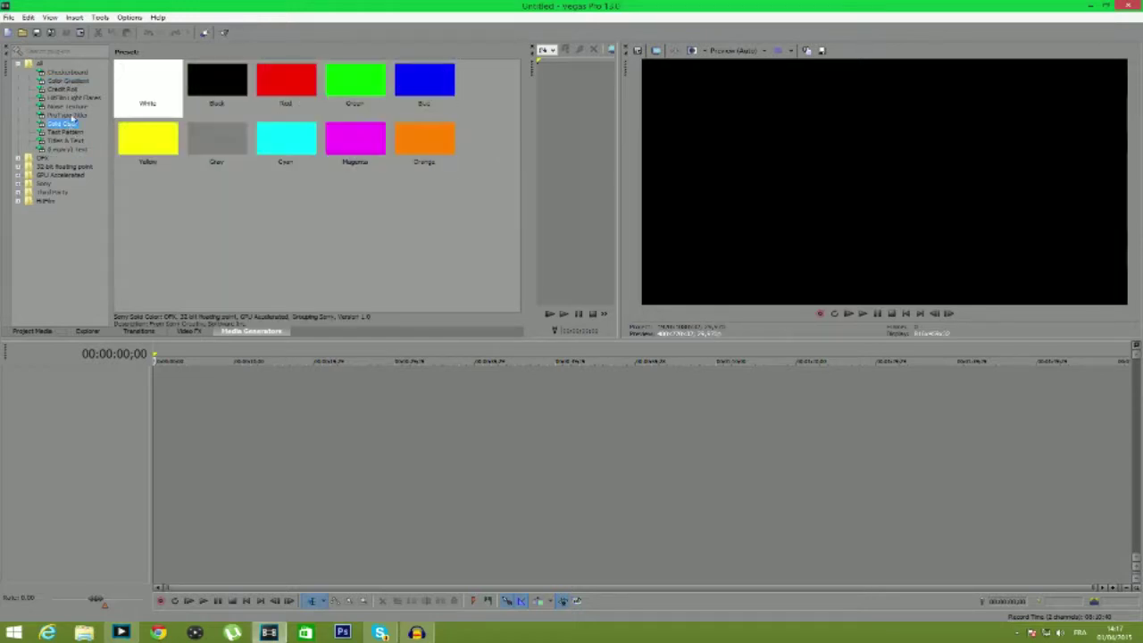
click(73, 115)
click(84, 106)
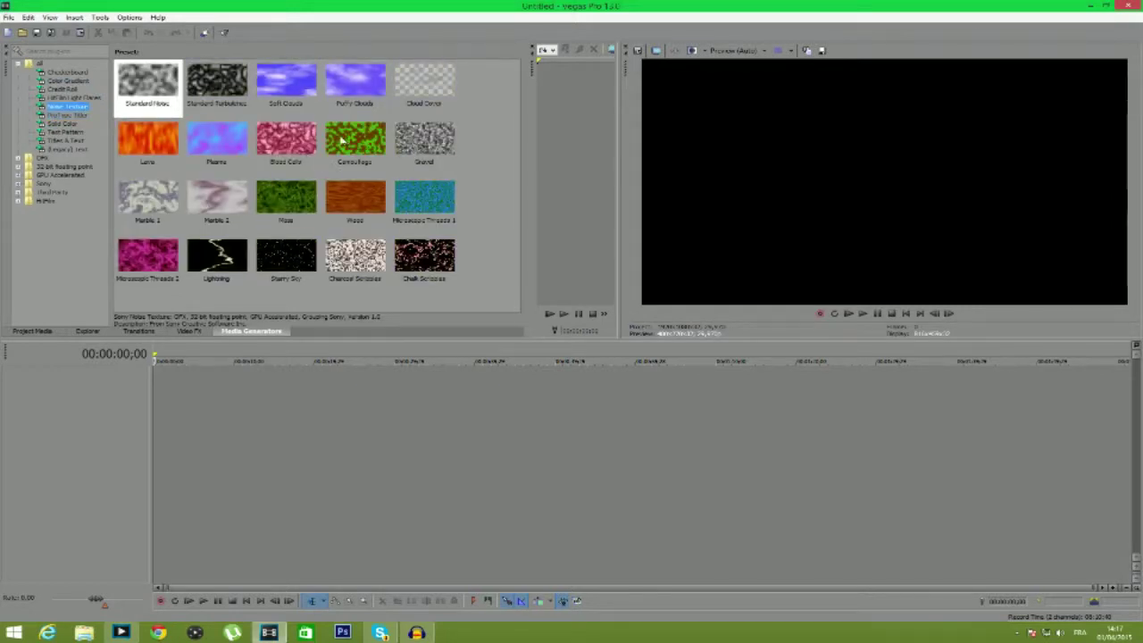
drag(295, 192, 298, 358)
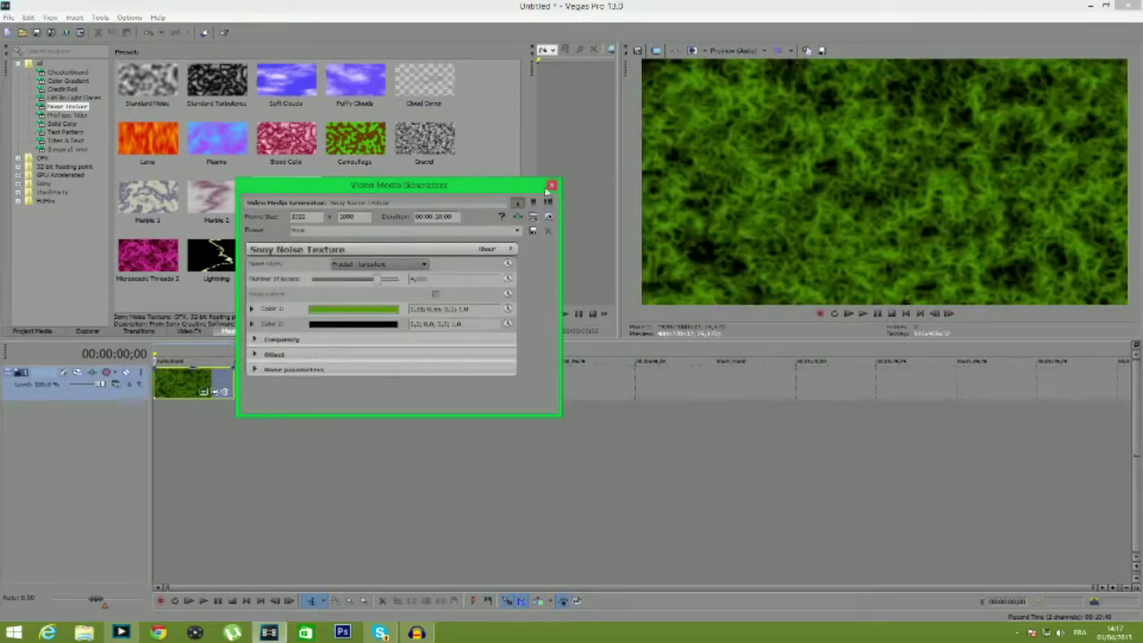
click(551, 185)
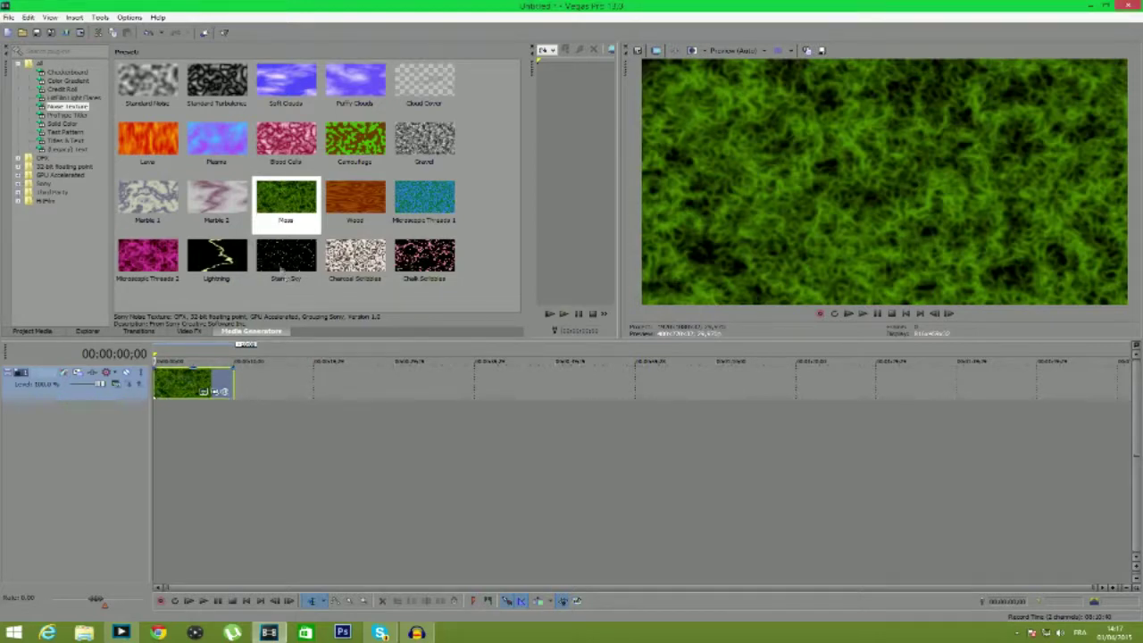
- Extend the end of the Moss event to 00:00:15;00 on the timeline
click(232, 377)
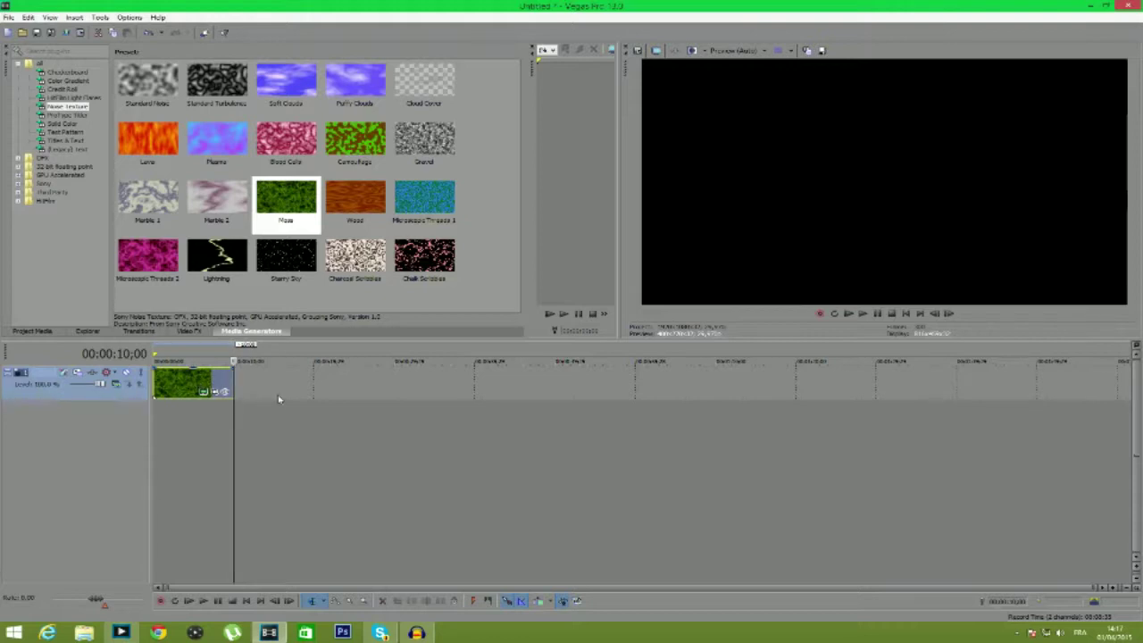
key(Right)
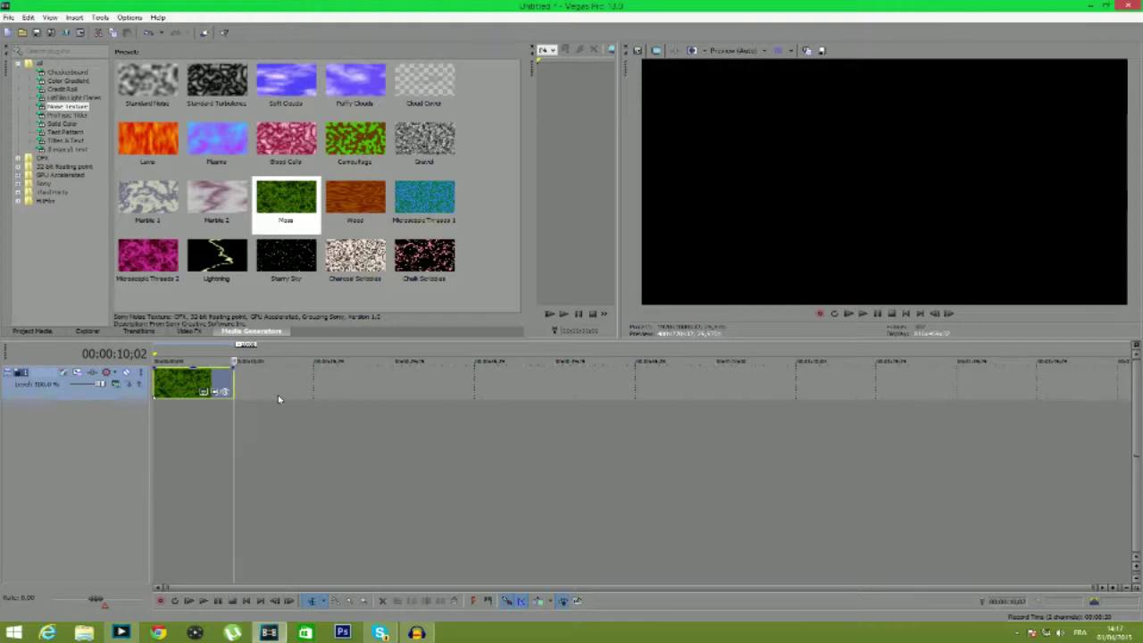
key(Right)
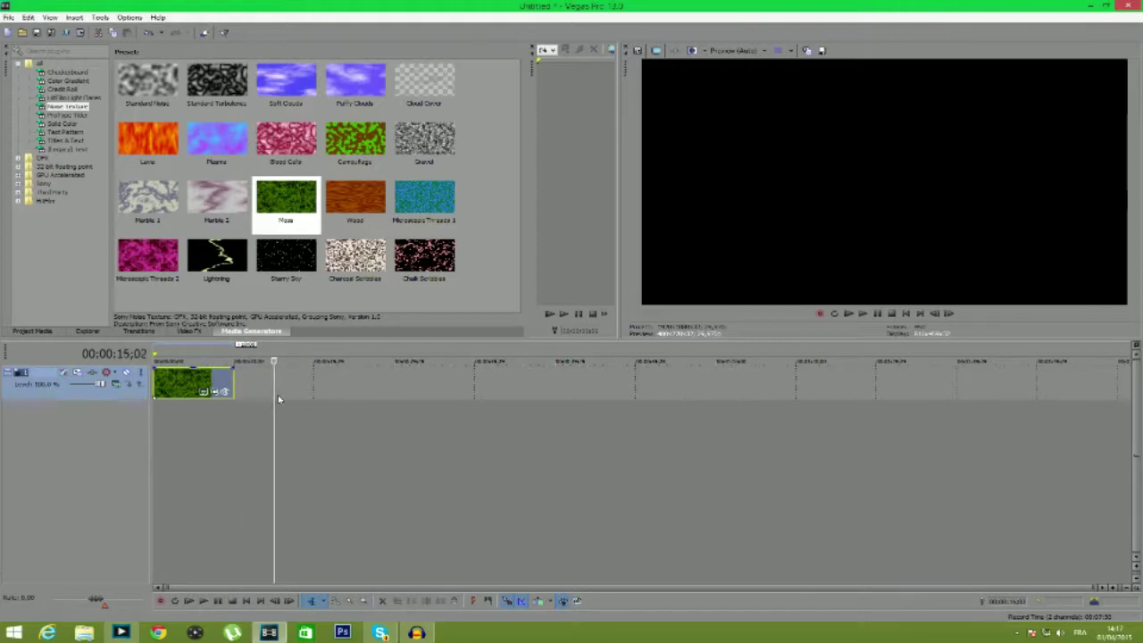
key(Left)
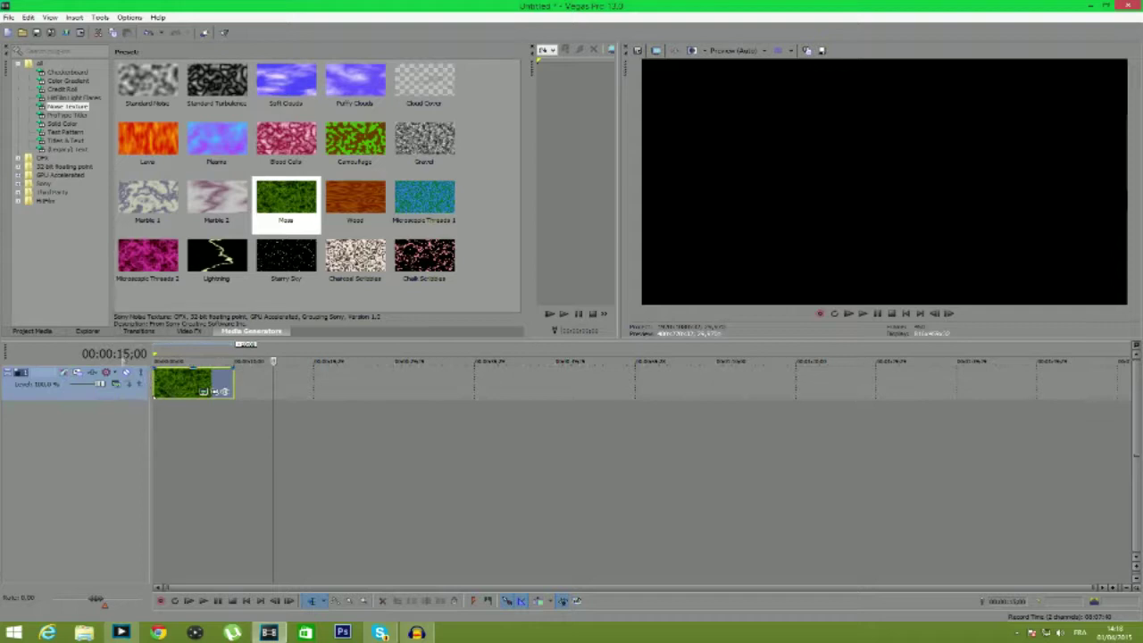
mouse_move(233, 376)
mouse_down()
mouse_move(274, 383)
mouse_move(217, 381)
mouse_up()
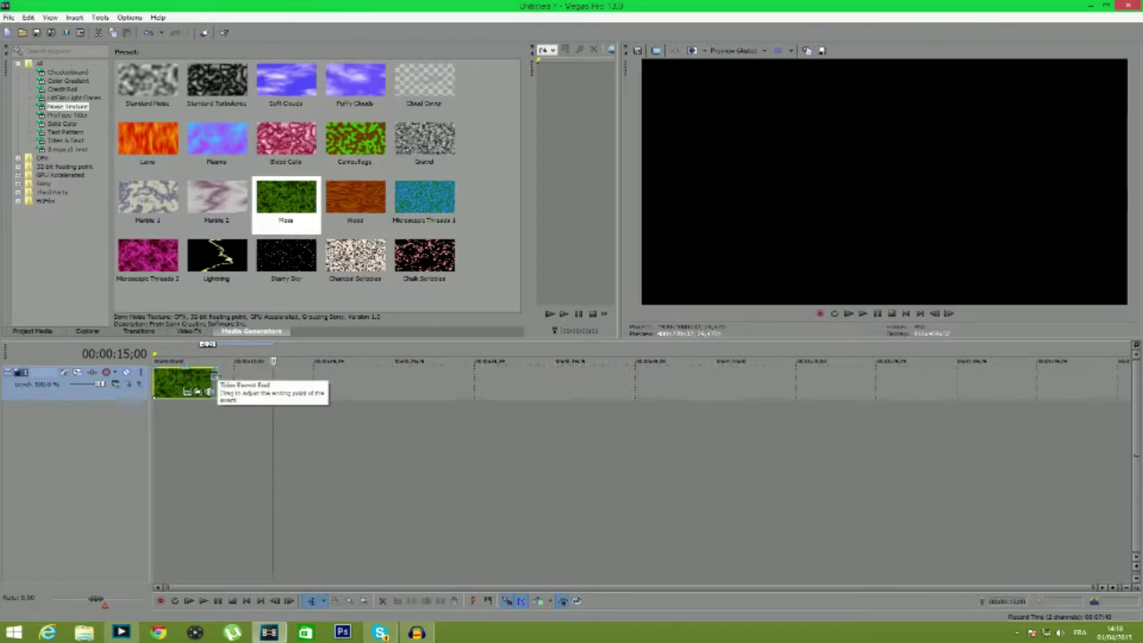
drag(217, 376, 272, 376)
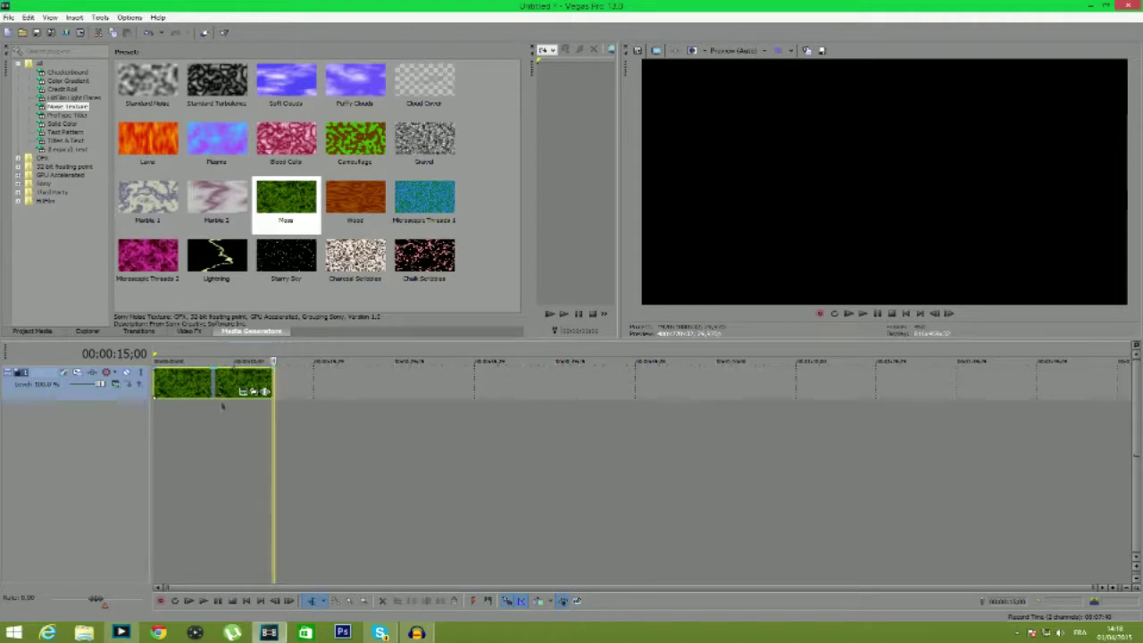
- Move the Moss event down to a new third track and return the cursor to the project start
drag(225, 417, 217, 416)
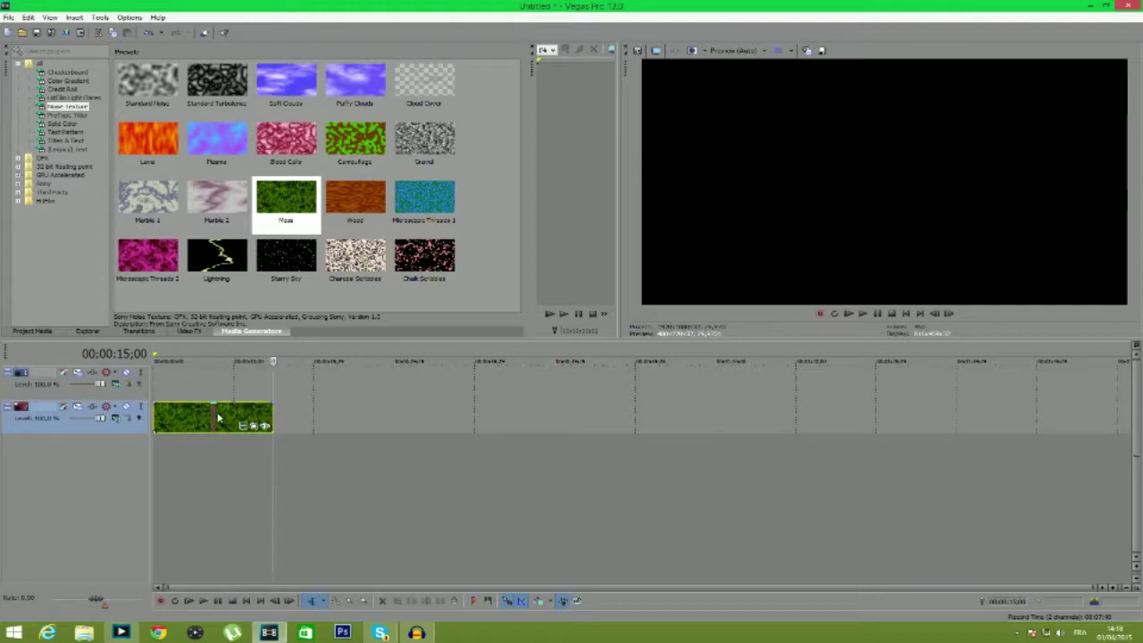
click(210, 382)
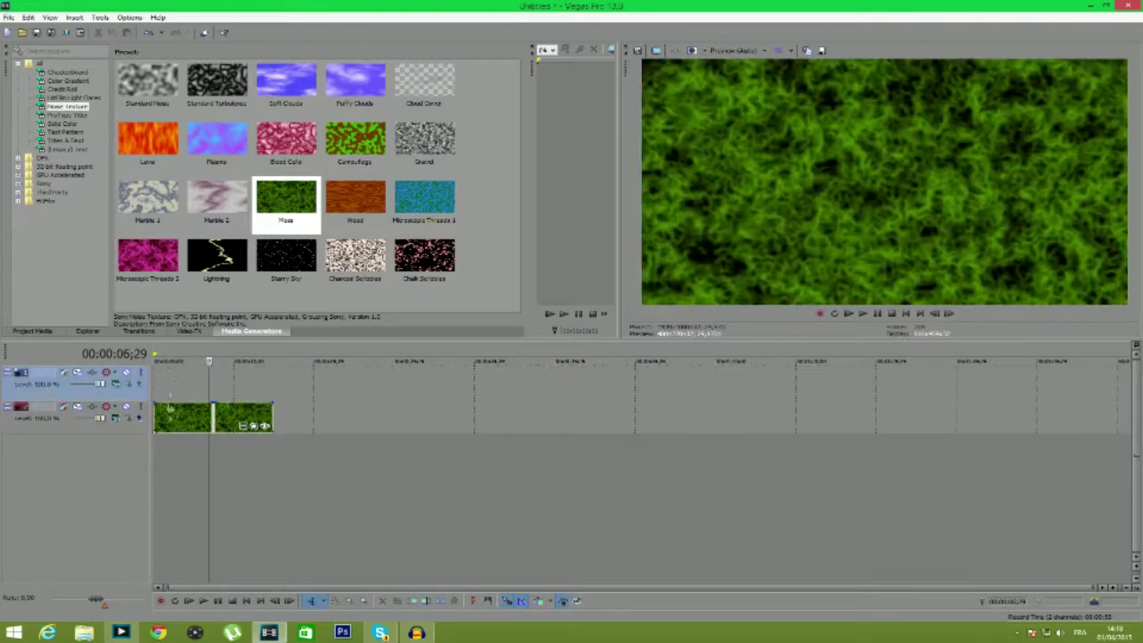
drag(163, 425, 164, 453)
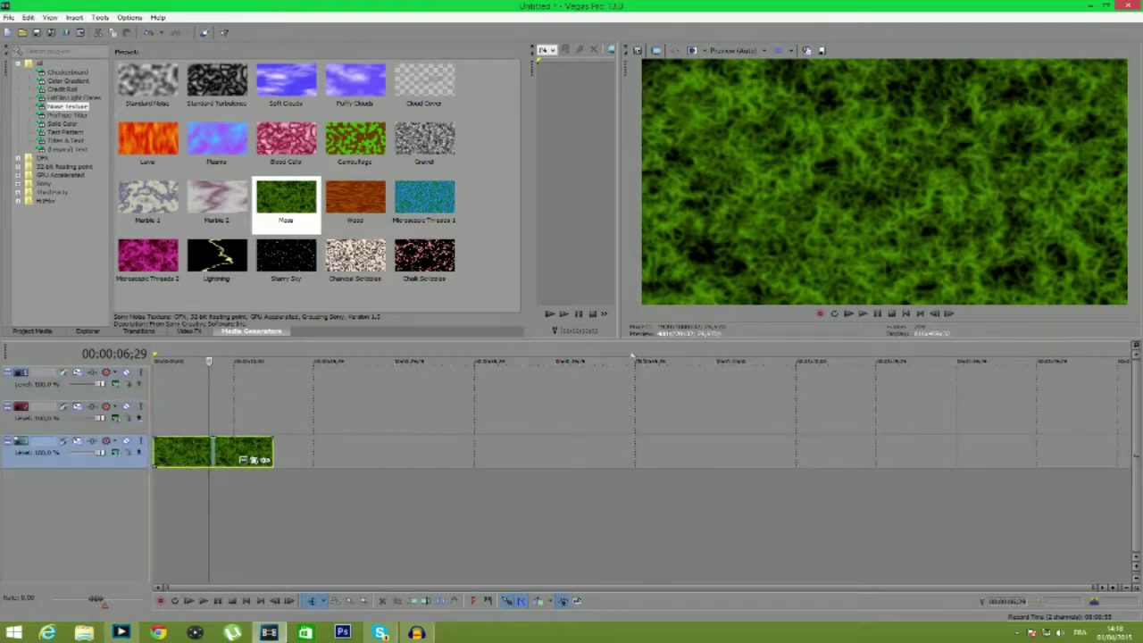
click(905, 314)
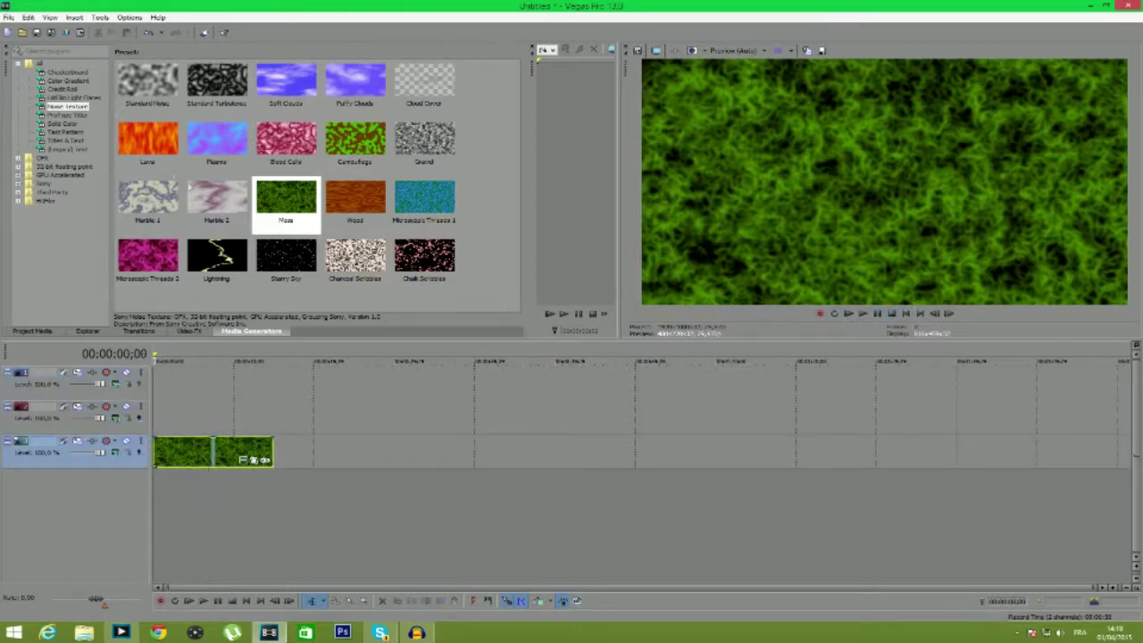
- Examine the text and Solid Color generators, the video effects list and the generators in the Sony group
click(67, 141)
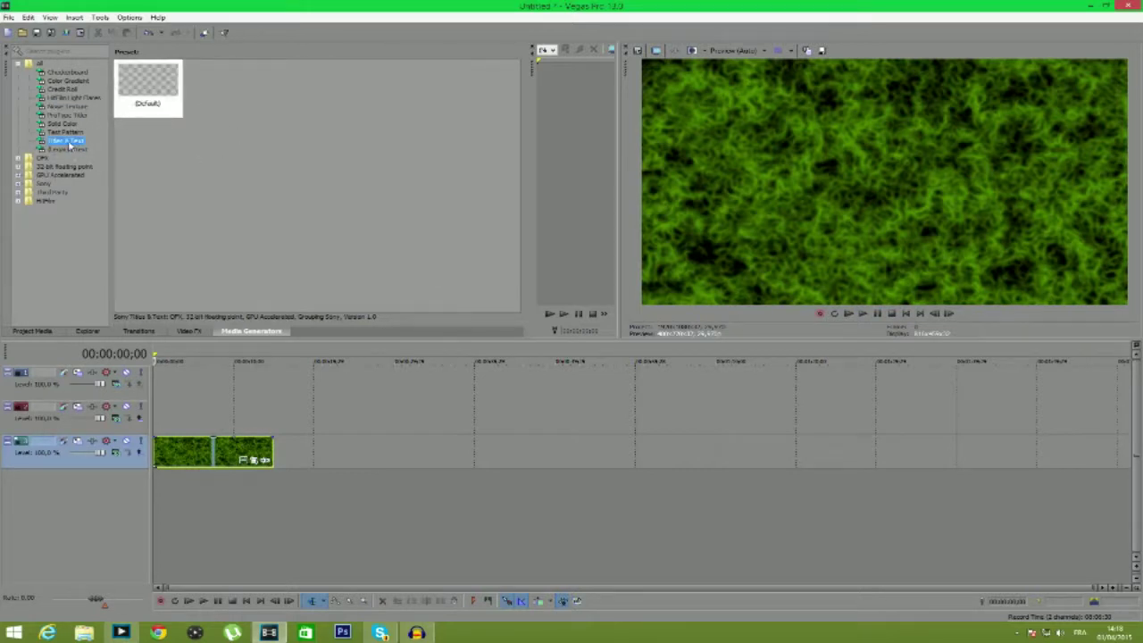
click(68, 149)
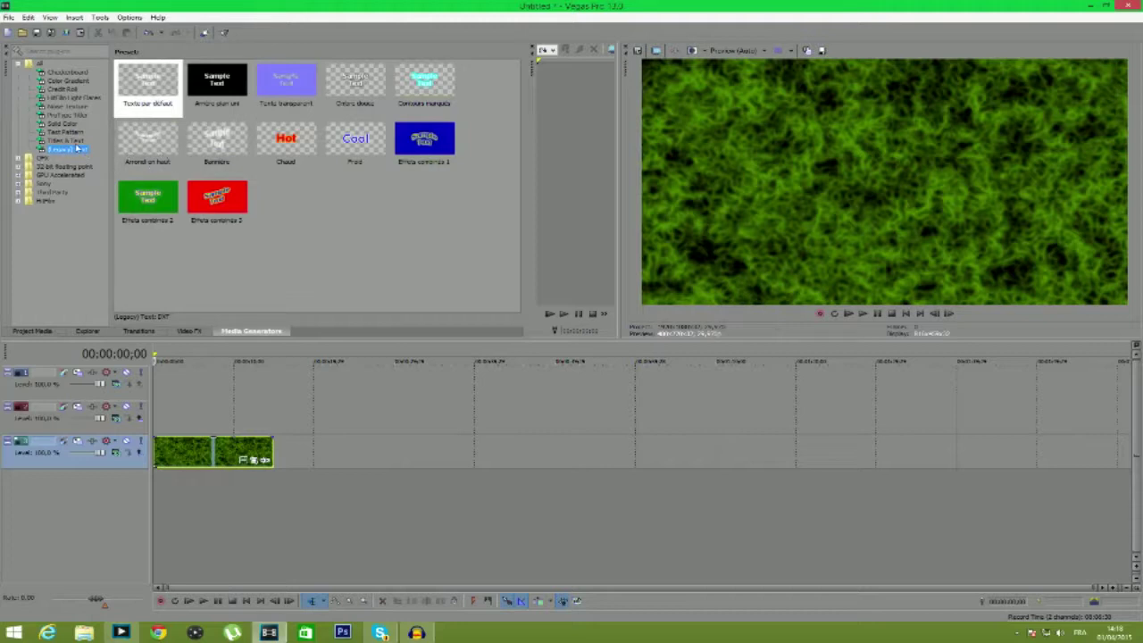
click(68, 124)
click(188, 331)
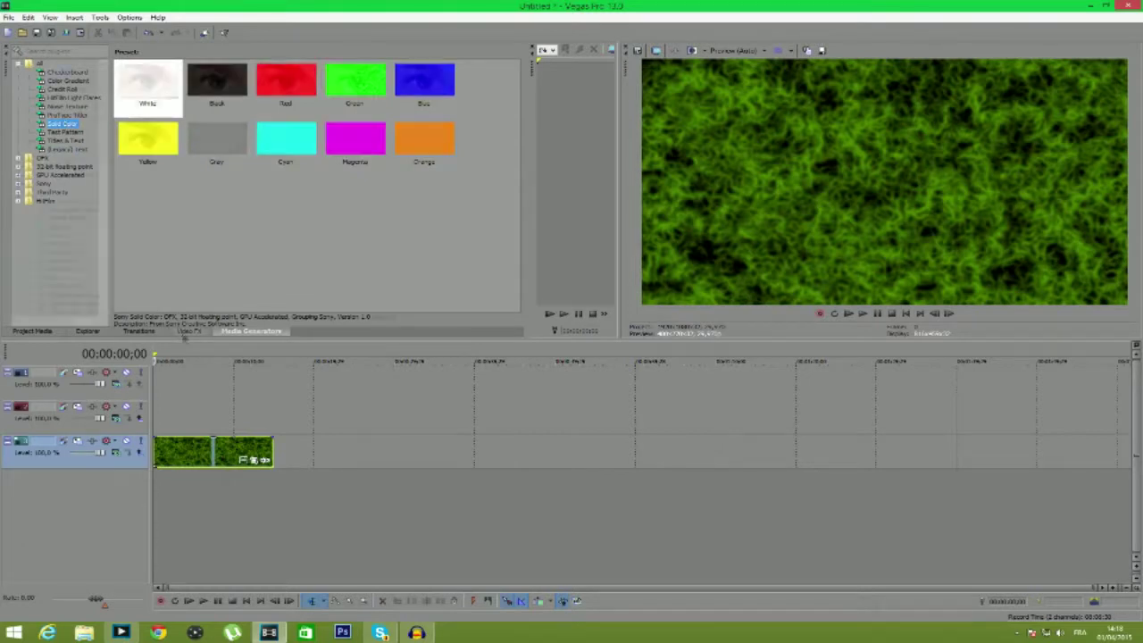
scroll(93, 306, down, 5)
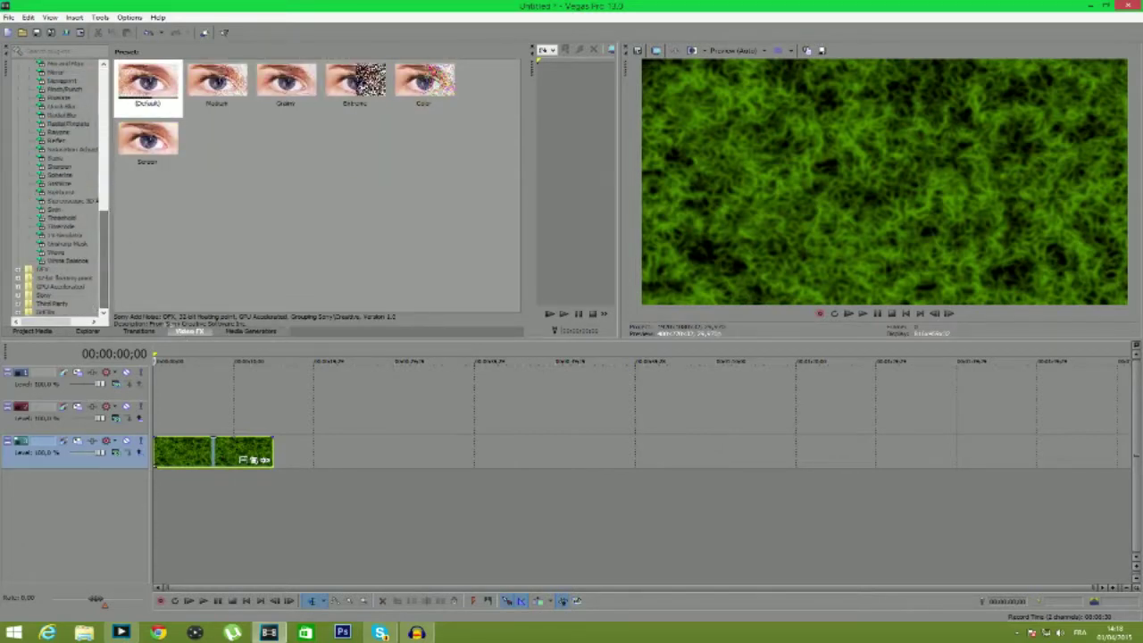
click(225, 331)
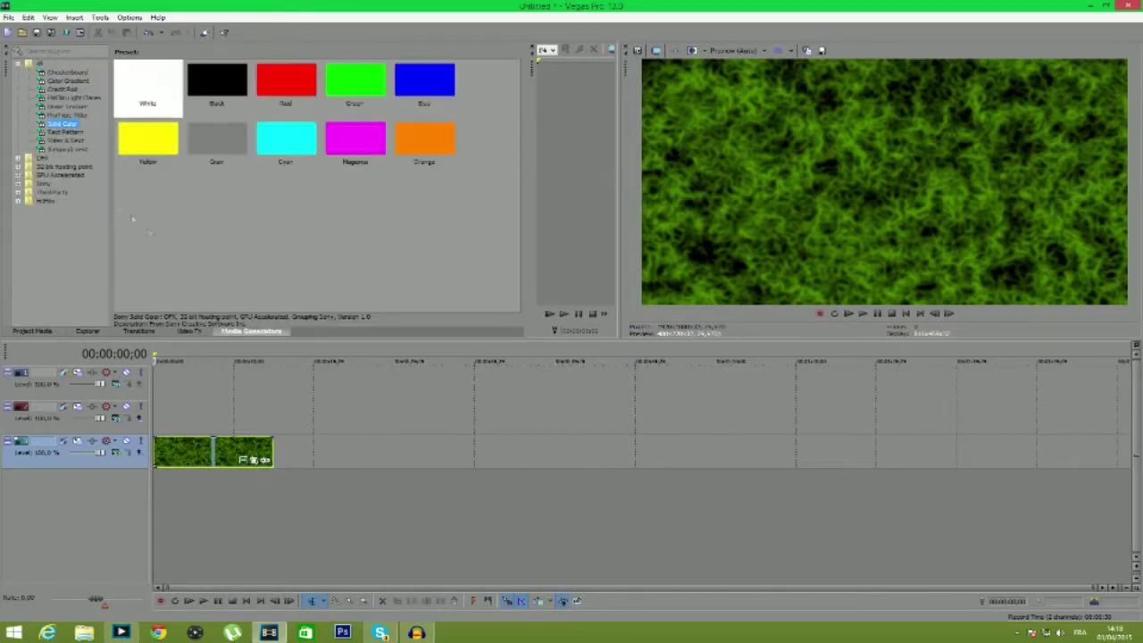
click(19, 184)
click(64, 253)
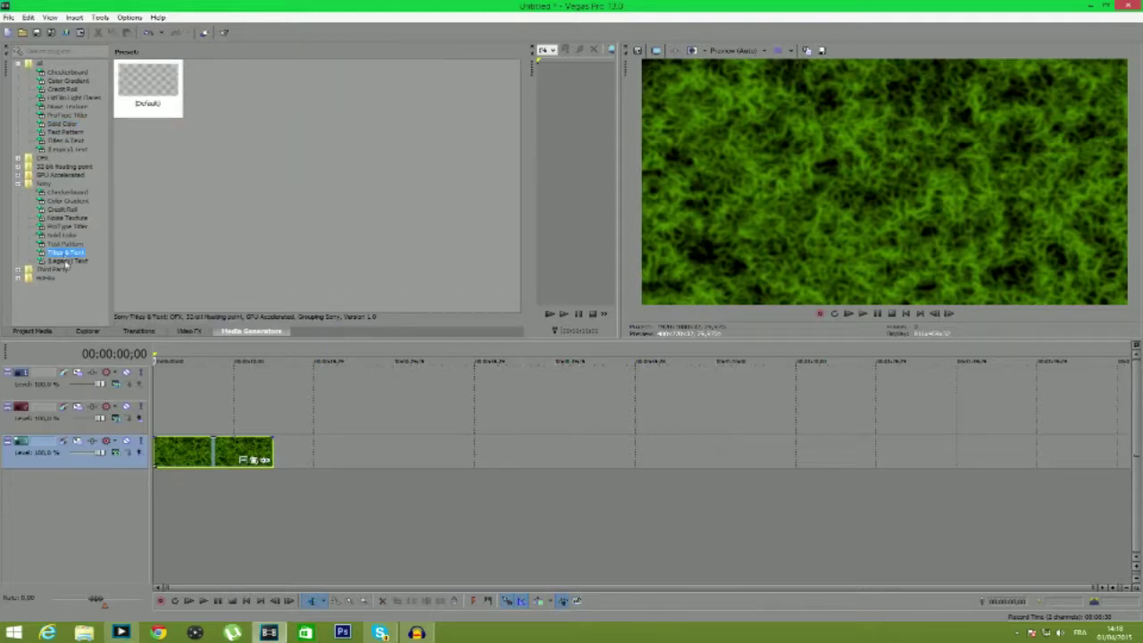
click(66, 260)
click(73, 244)
click(75, 227)
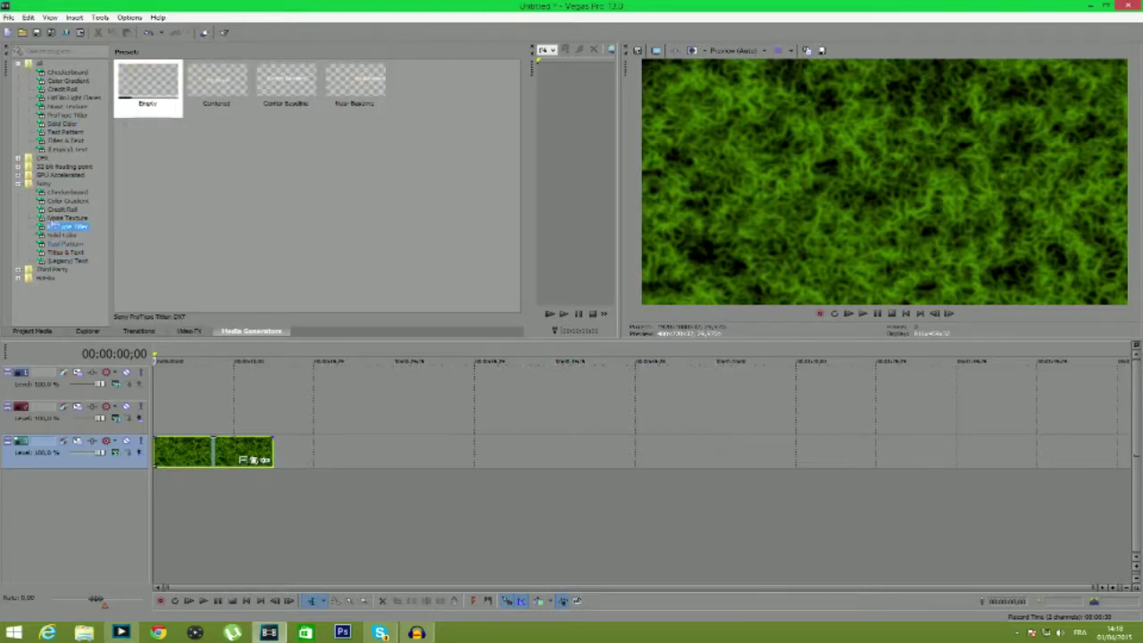
click(19, 184)
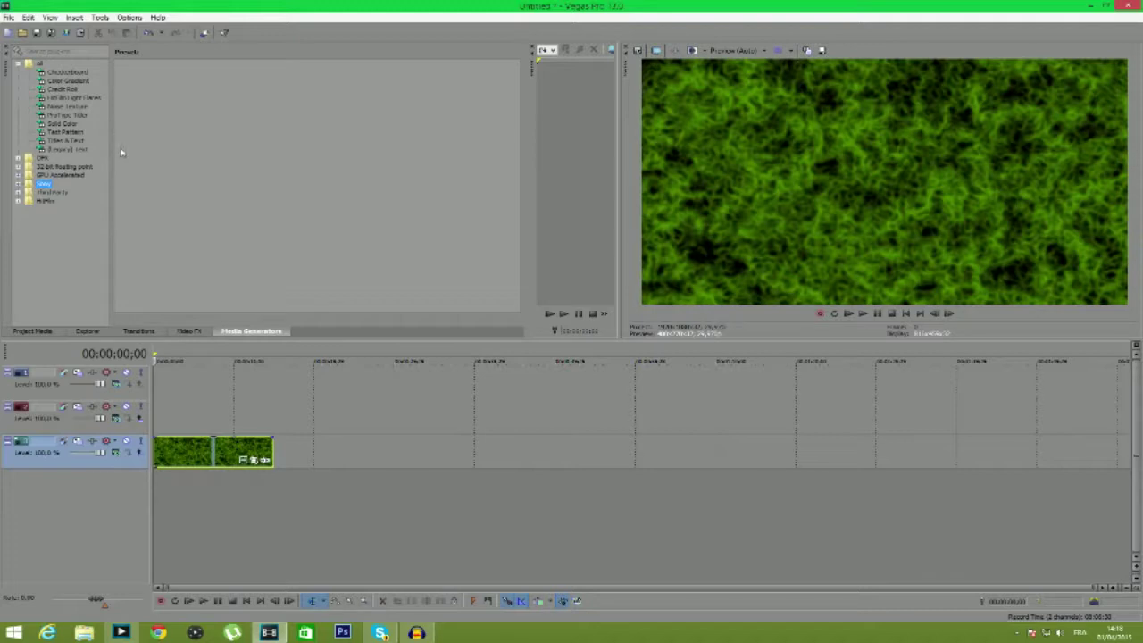
- Add the default Titles & Text generator to the start of the second track, above the Moss event
click(73, 141)
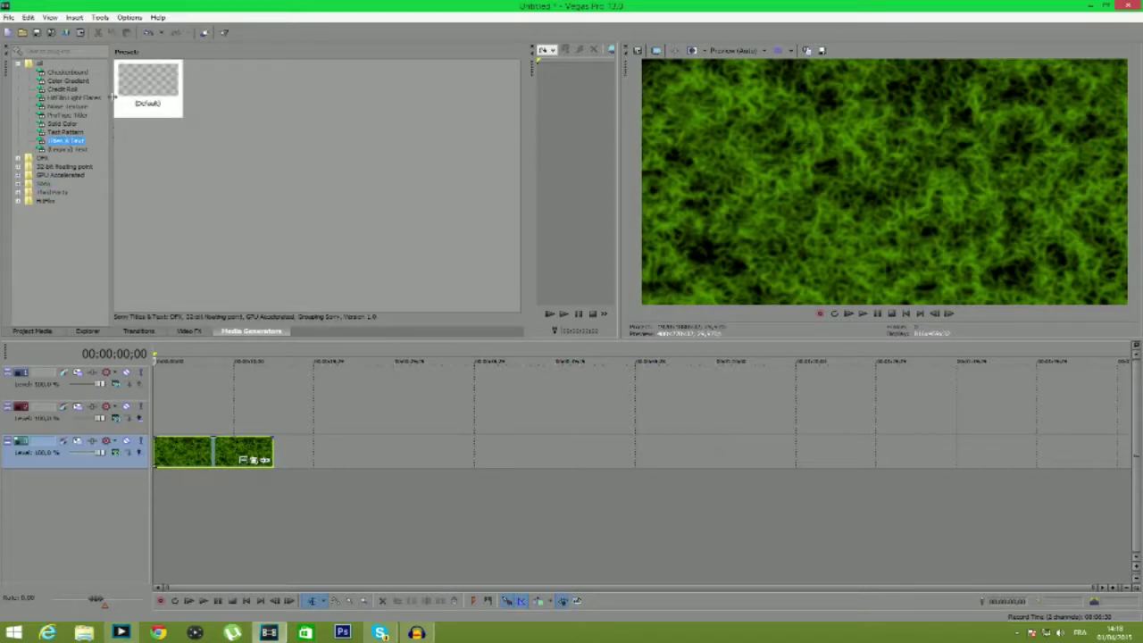
click(67, 149)
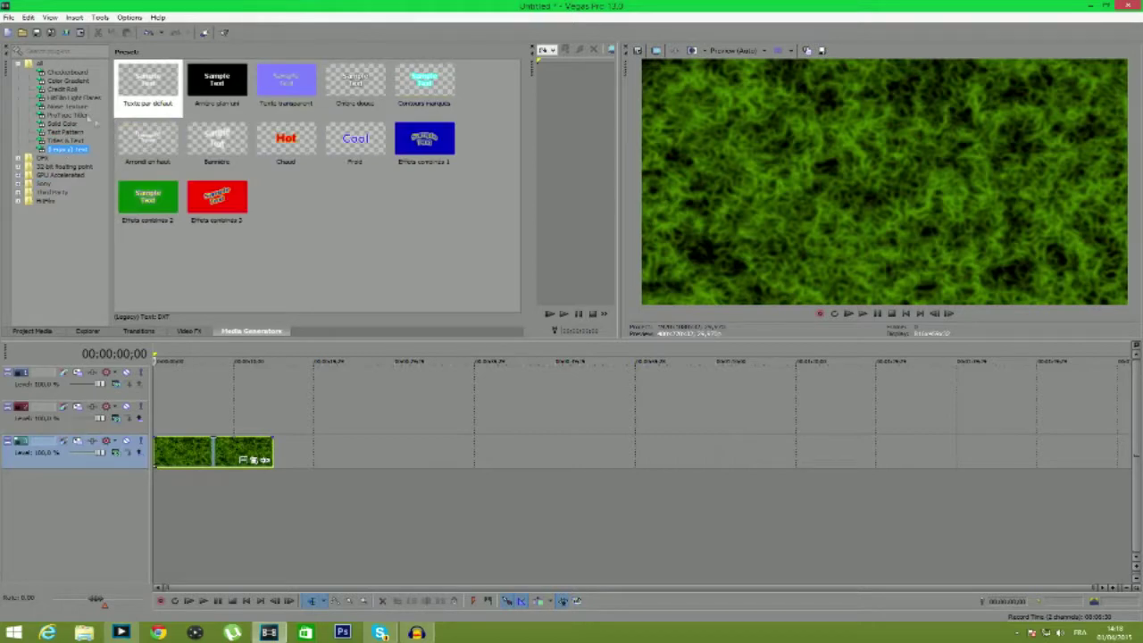
click(67, 74)
click(60, 82)
click(58, 98)
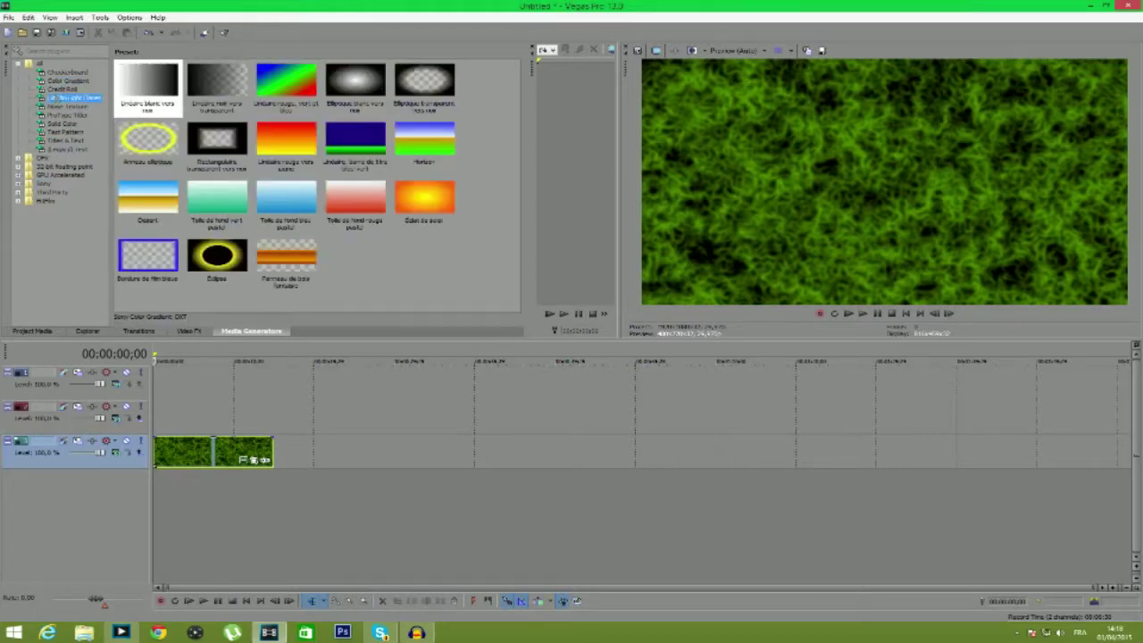
click(64, 141)
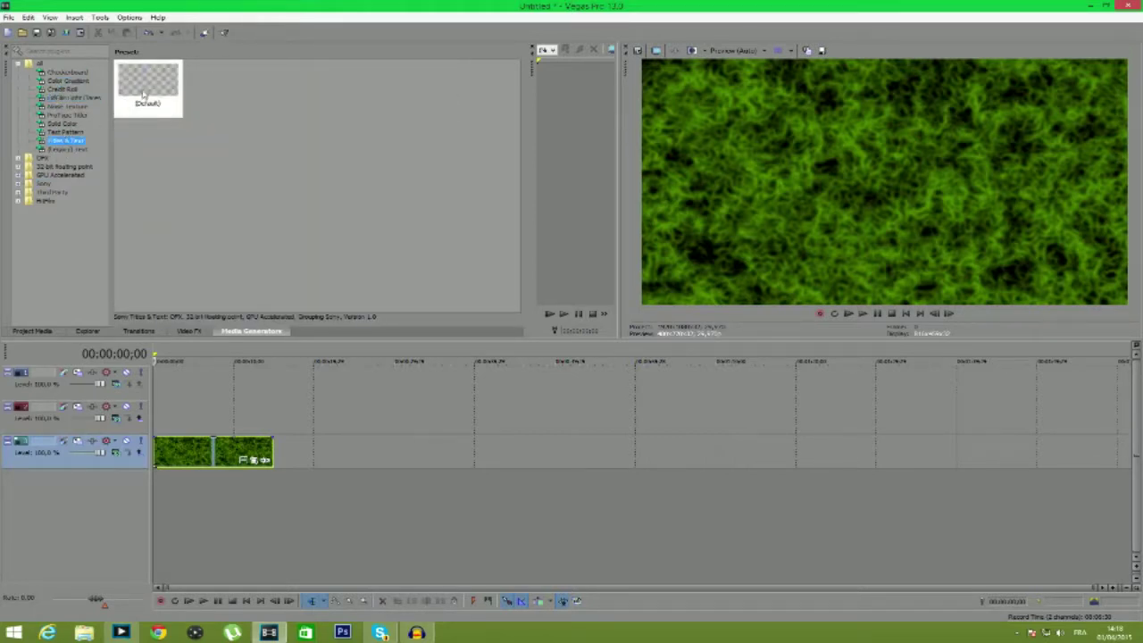
drag(143, 93, 159, 411)
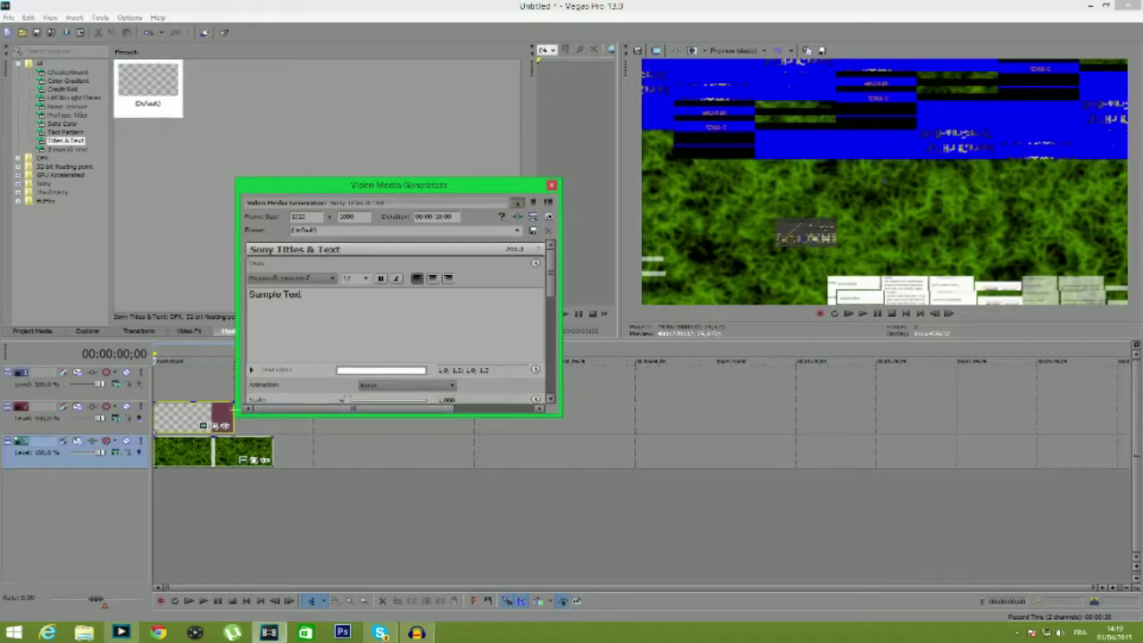
- Try to apply the BatmanForeverAlternate font to the title's sample text
click(294, 277)
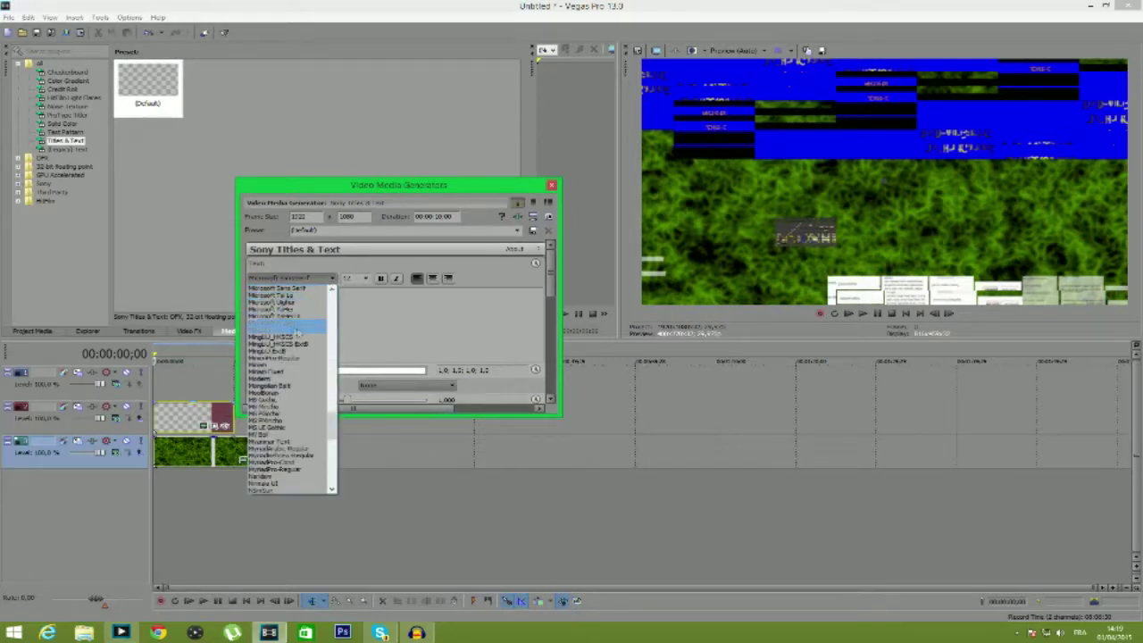
key(b)
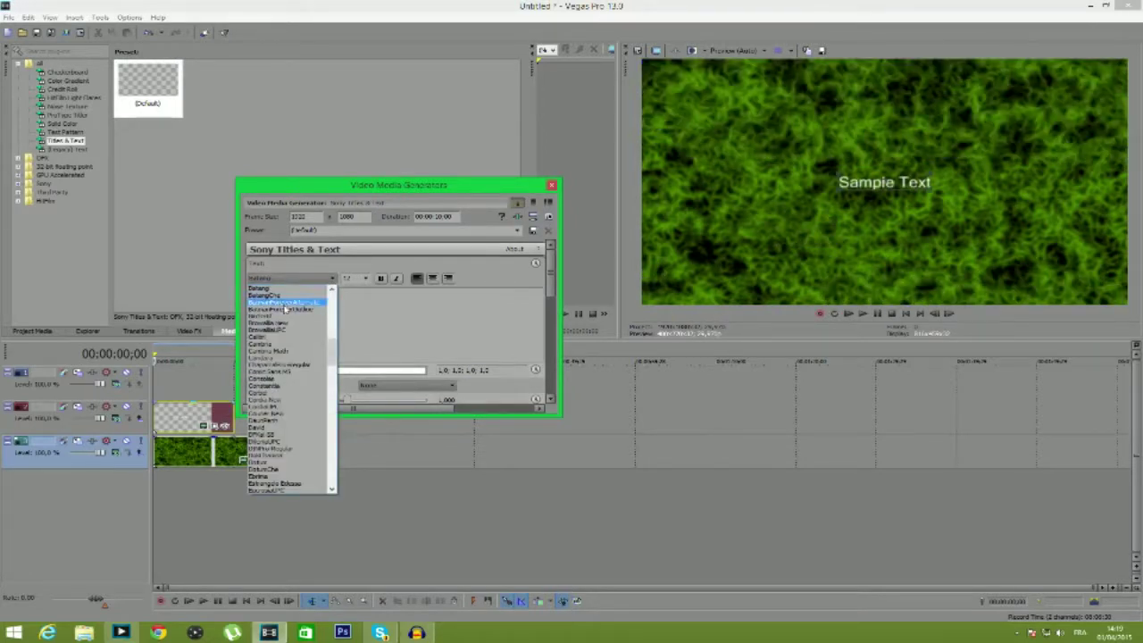
click(286, 304)
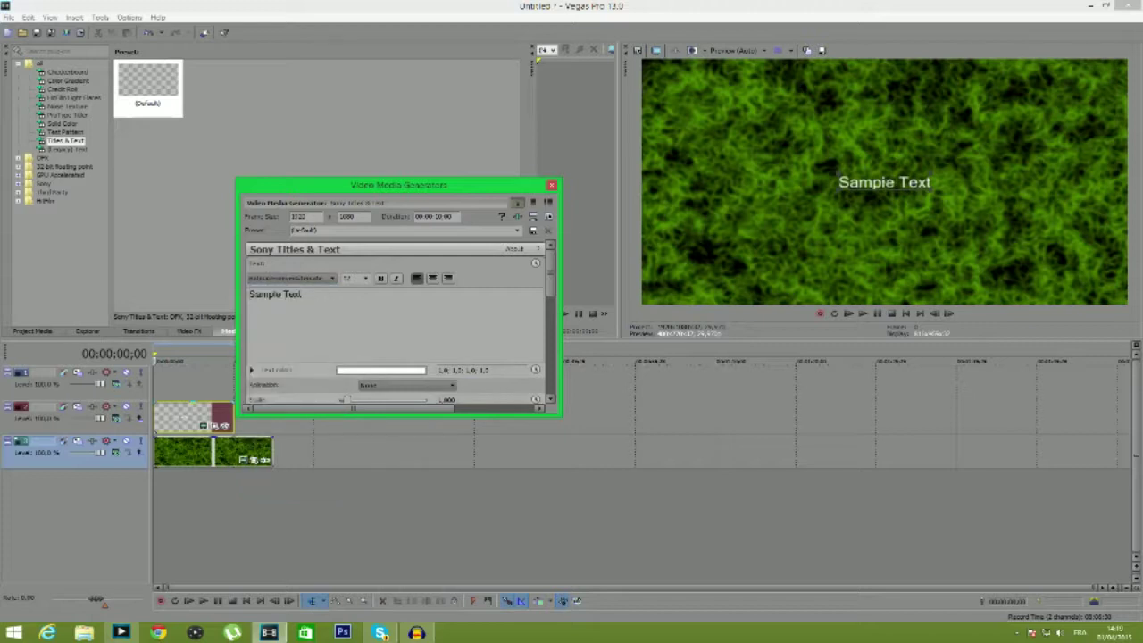
- Replace the sample text with KRISM in the BatmanForeverAlternate font and enlarge the title to a scale of about 5.2
key(ctrl+a)
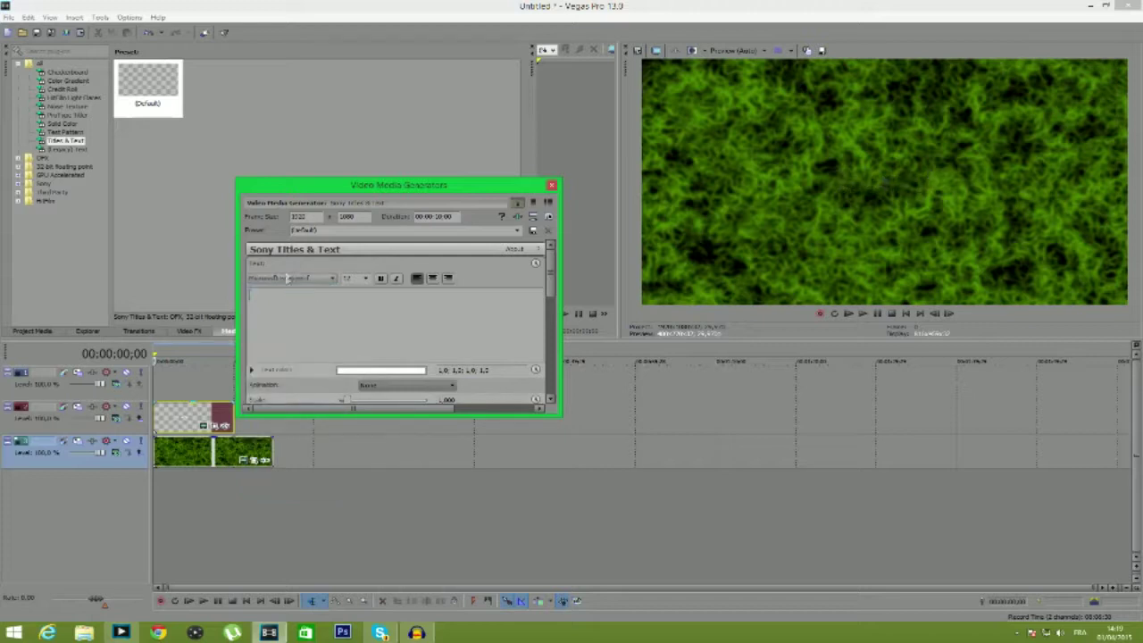
click(284, 278)
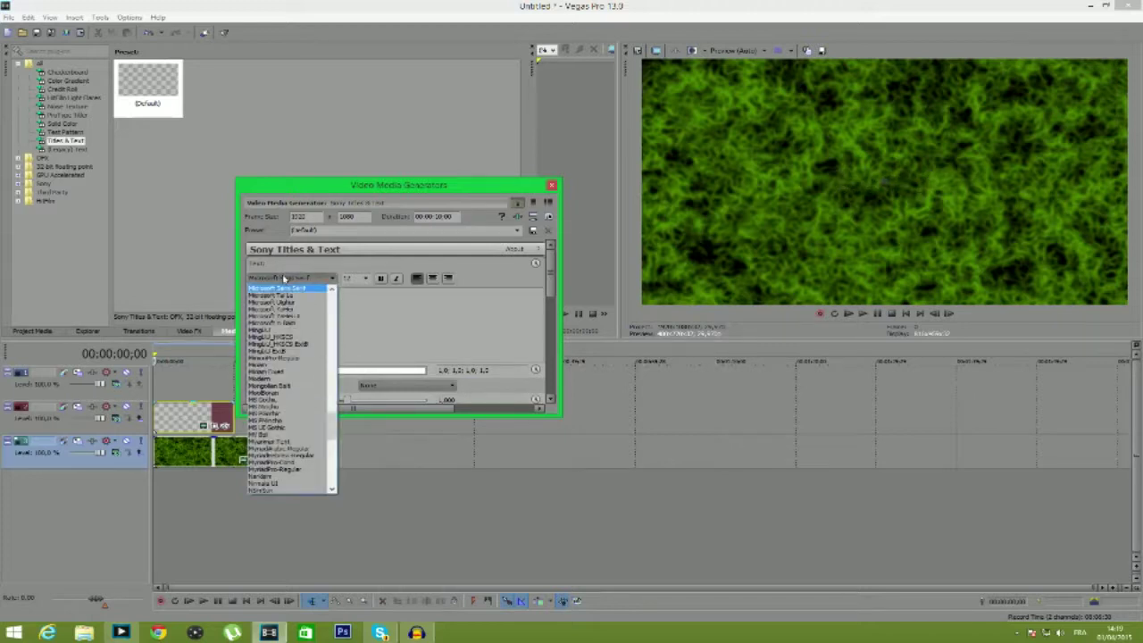
key(b)
click(280, 302)
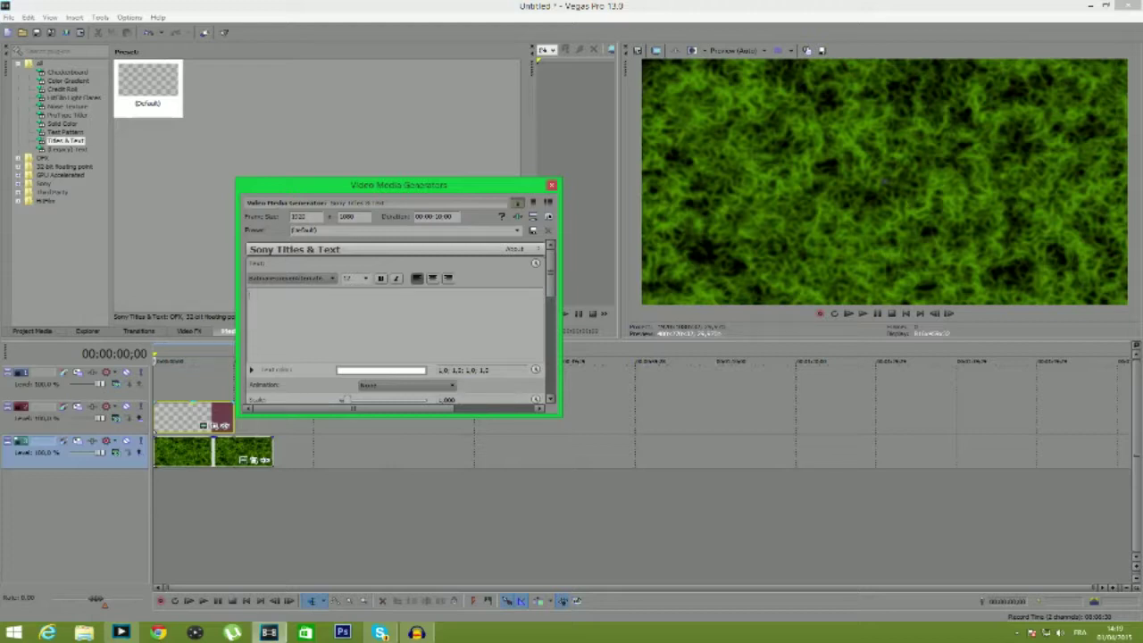
text(KRISM)
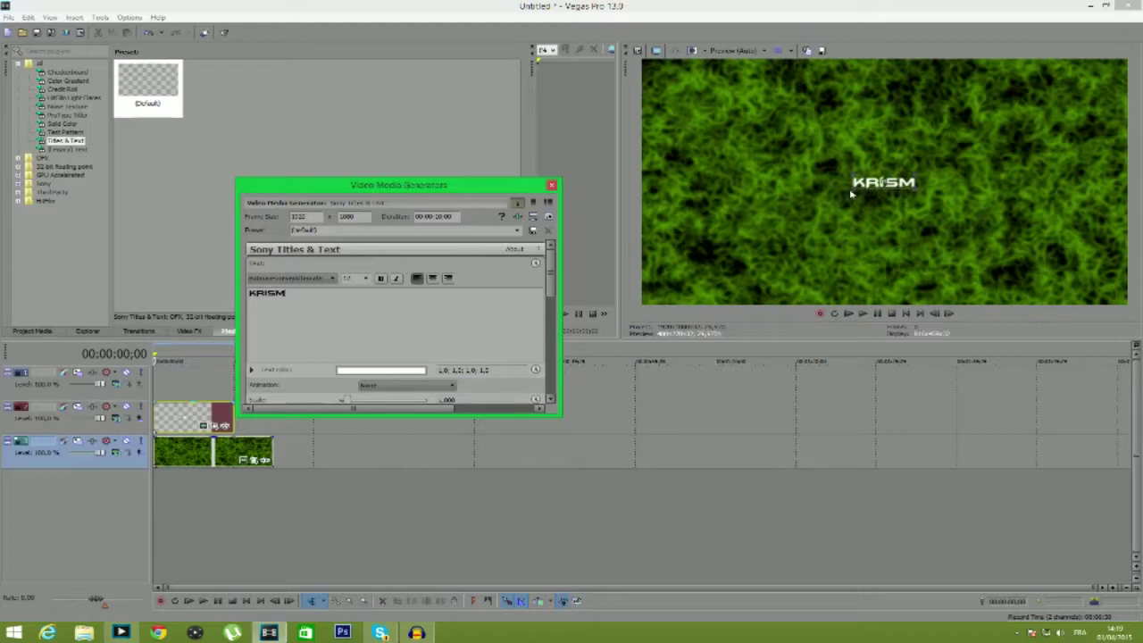
drag(852, 190, 722, 233)
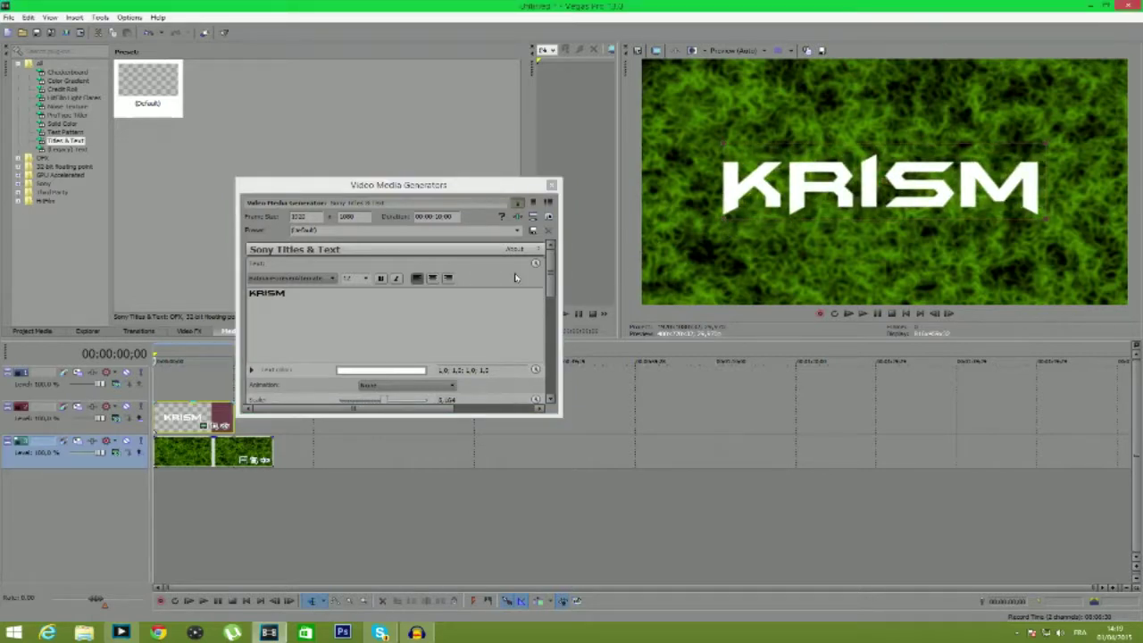
- Try blue, green and purple shades as the text color of the KRISM title
click(395, 372)
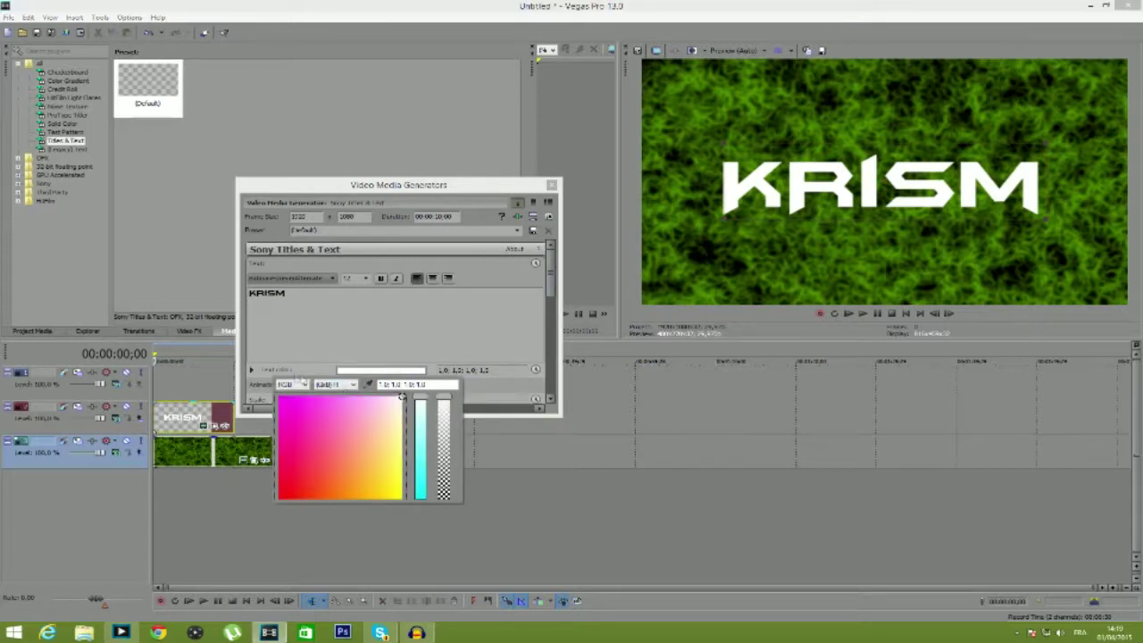
drag(421, 398, 421, 487)
click(335, 441)
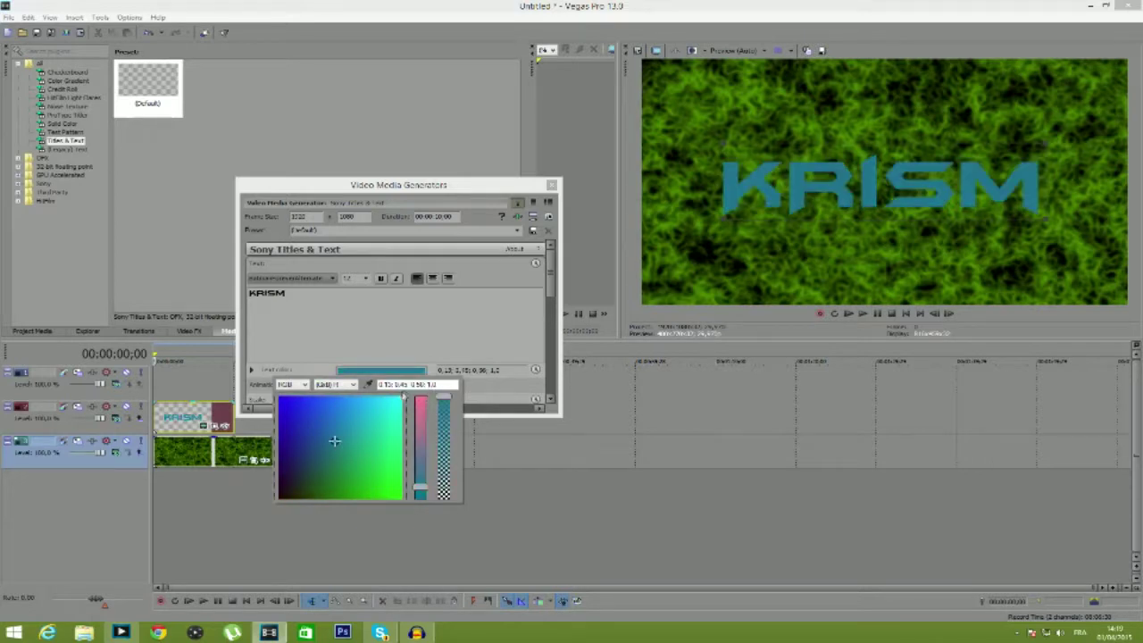
click(396, 400)
click(396, 479)
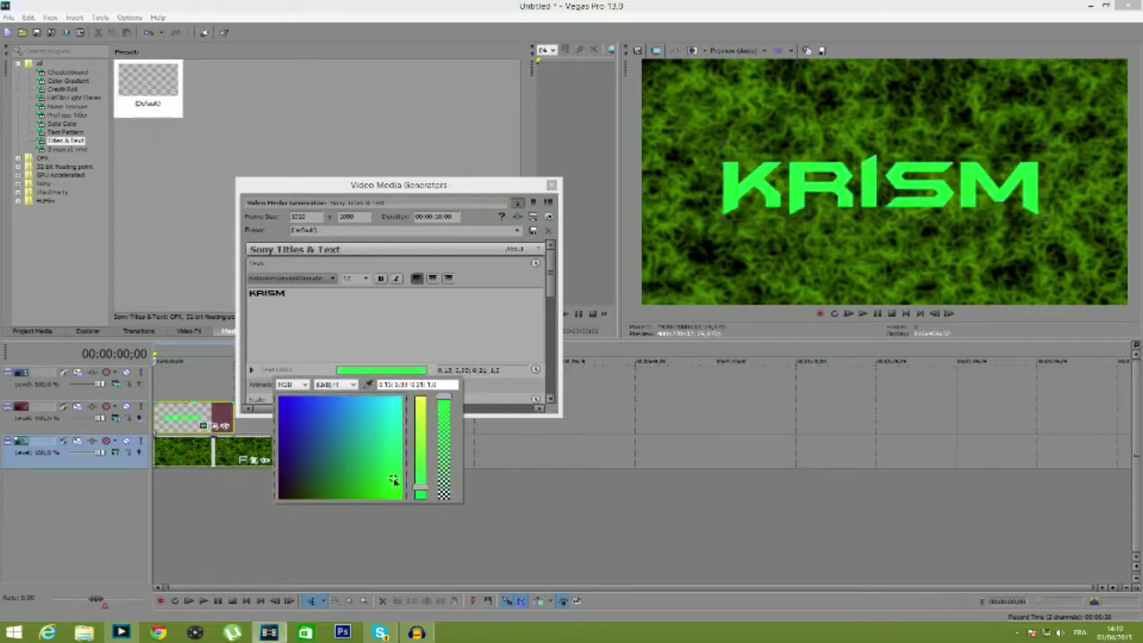
click(364, 453)
click(336, 418)
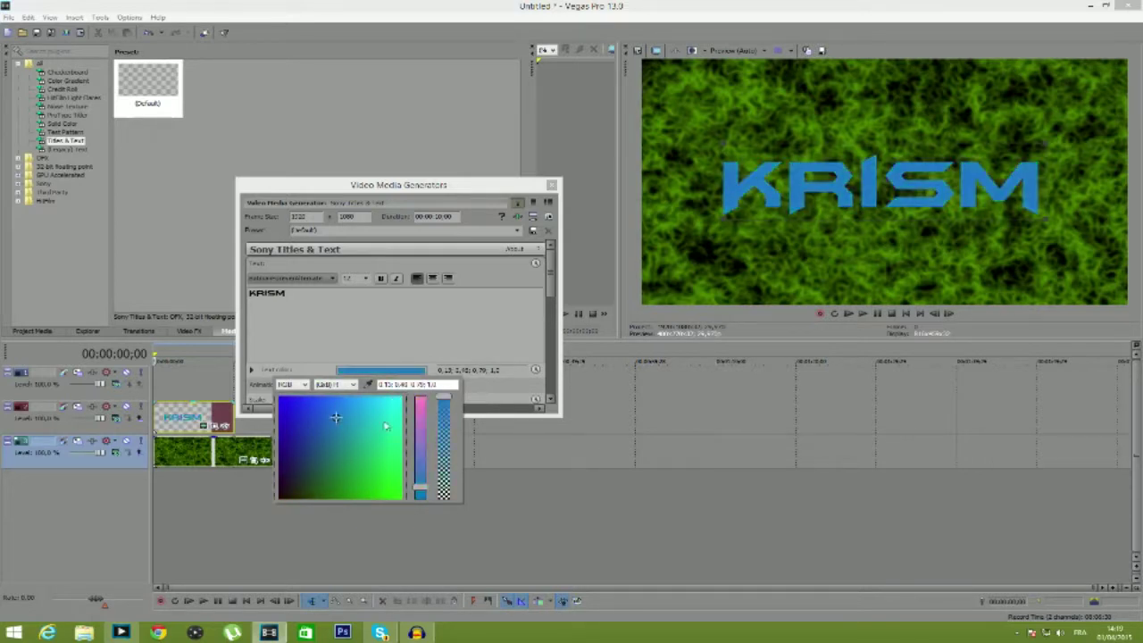
drag(419, 487, 420, 432)
click(339, 420)
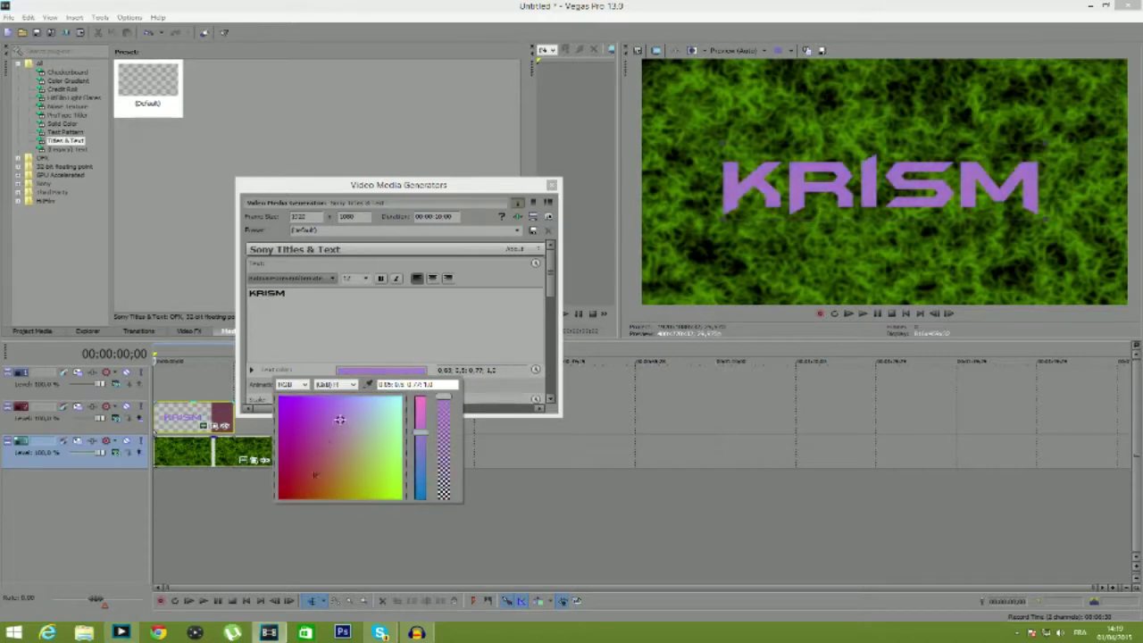
- Set the KRISM title's text color to a bright, fully opaque red
drag(340, 420, 278, 491)
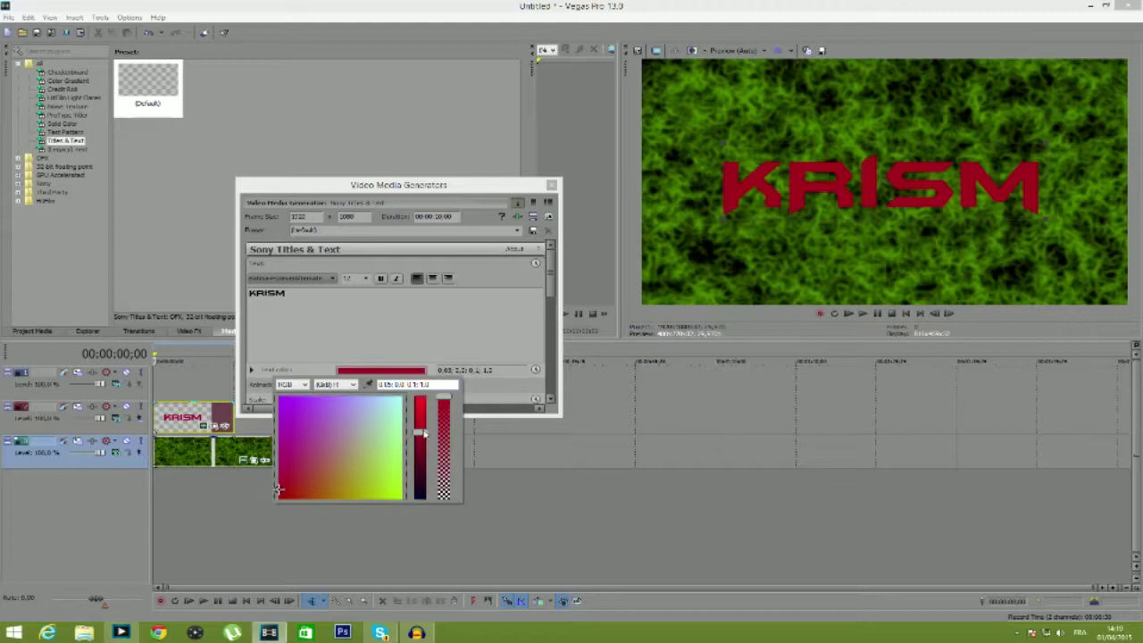
drag(422, 433, 421, 395)
click(500, 343)
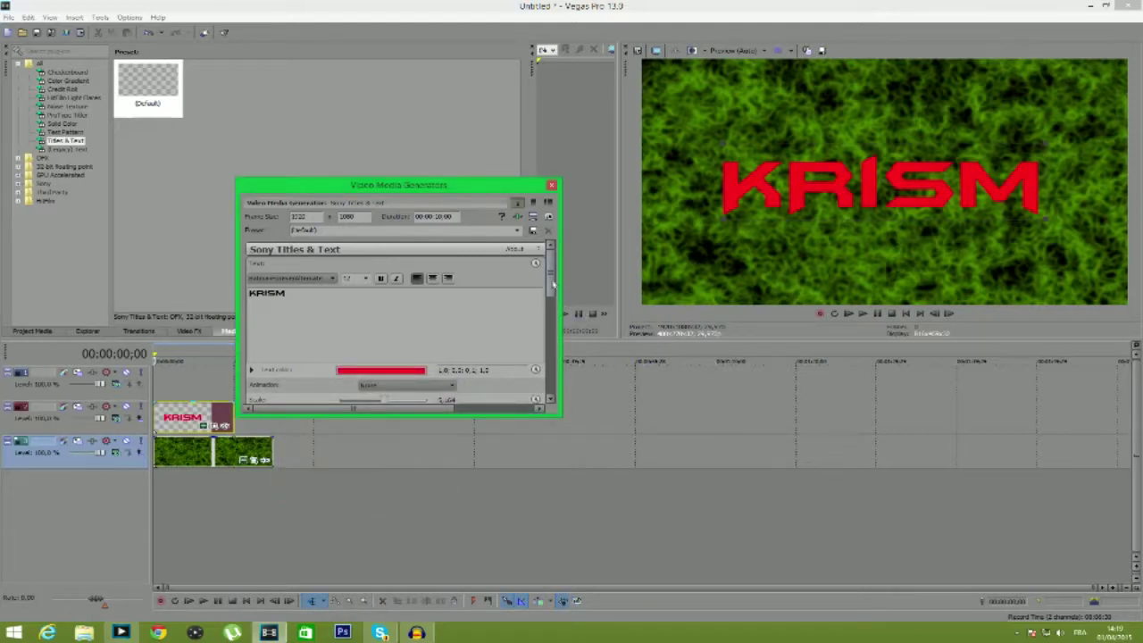
drag(551, 282, 550, 298)
click(354, 360)
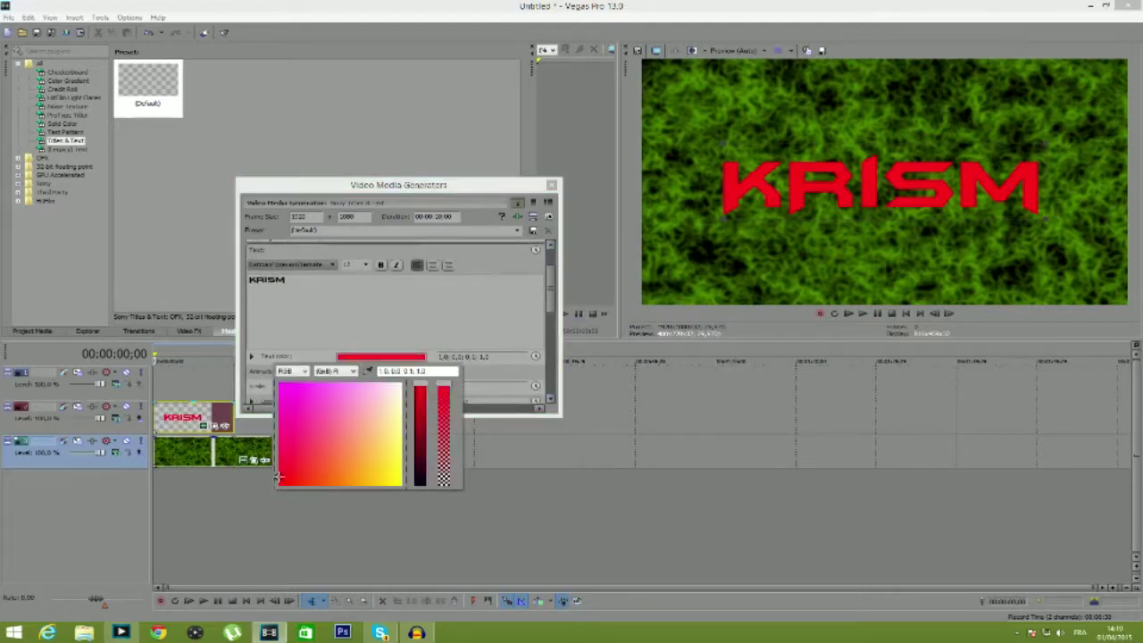
drag(421, 385, 429, 373)
click(283, 476)
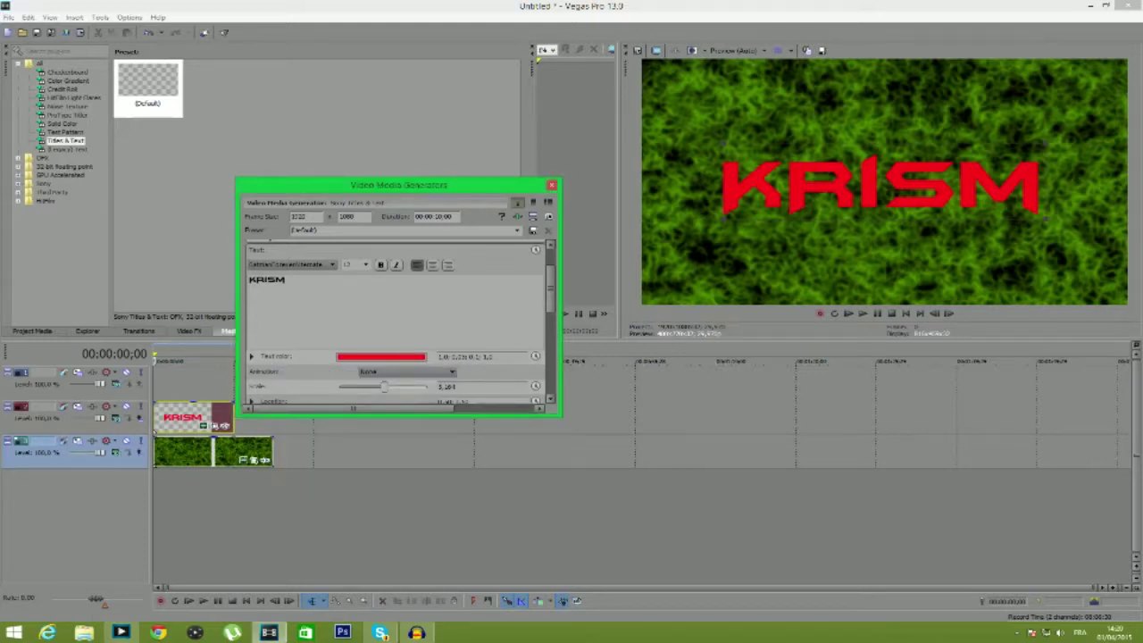
- Apply the Earthquake animation to the KRISM title and play the intro to preview it
click(412, 373)
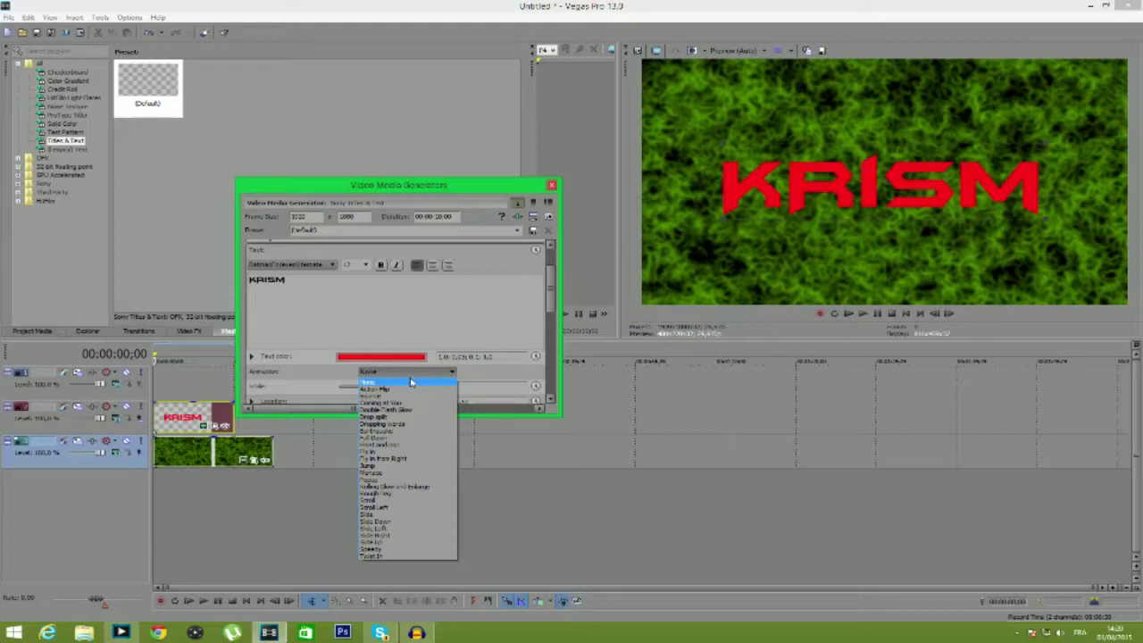
click(380, 432)
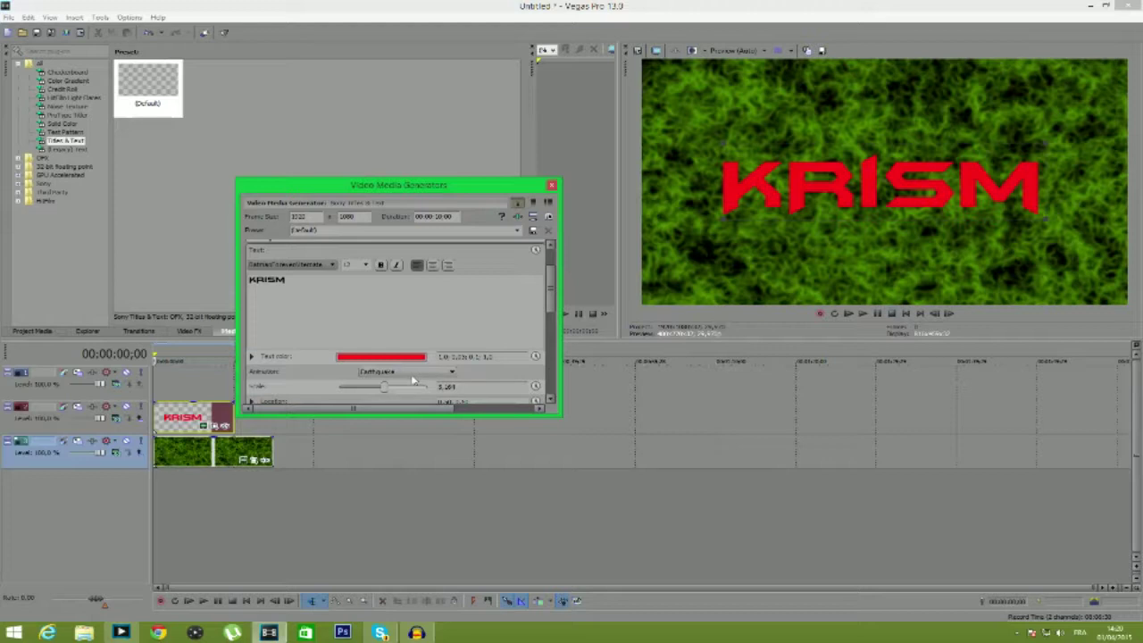
click(863, 315)
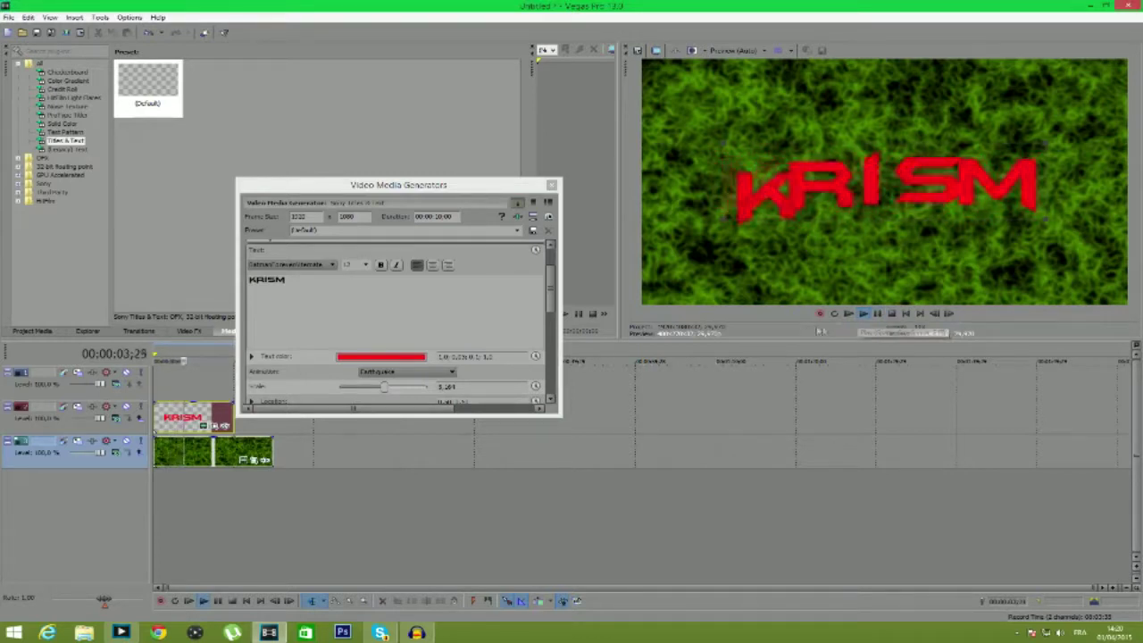
- Set the KRISM title's animation to Drop split and play the intro to preview it
click(416, 371)
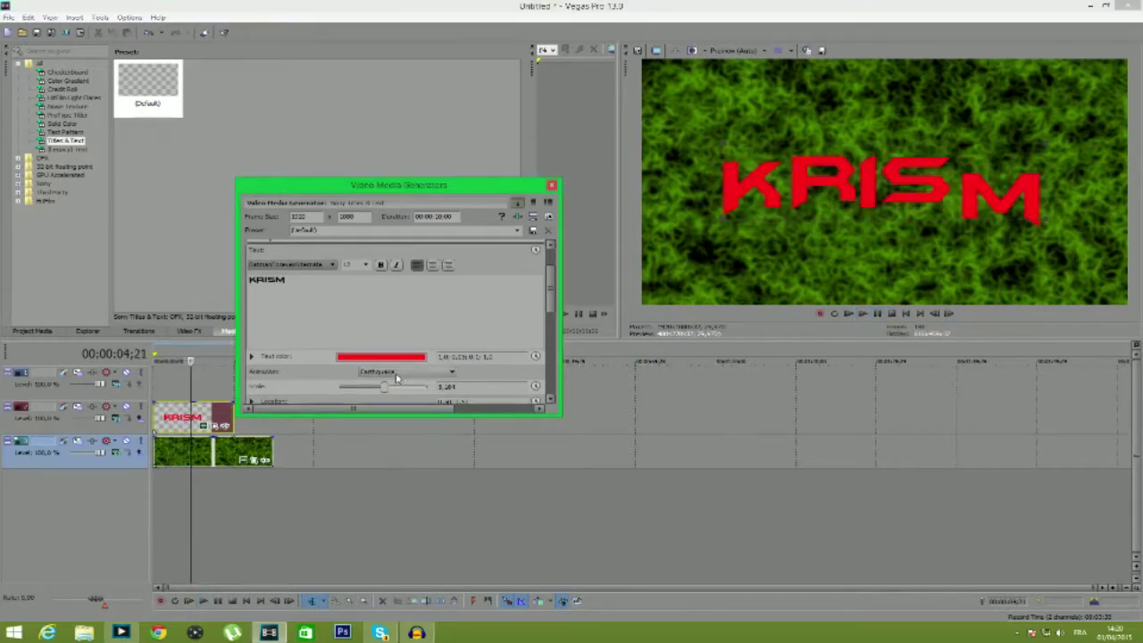
click(391, 417)
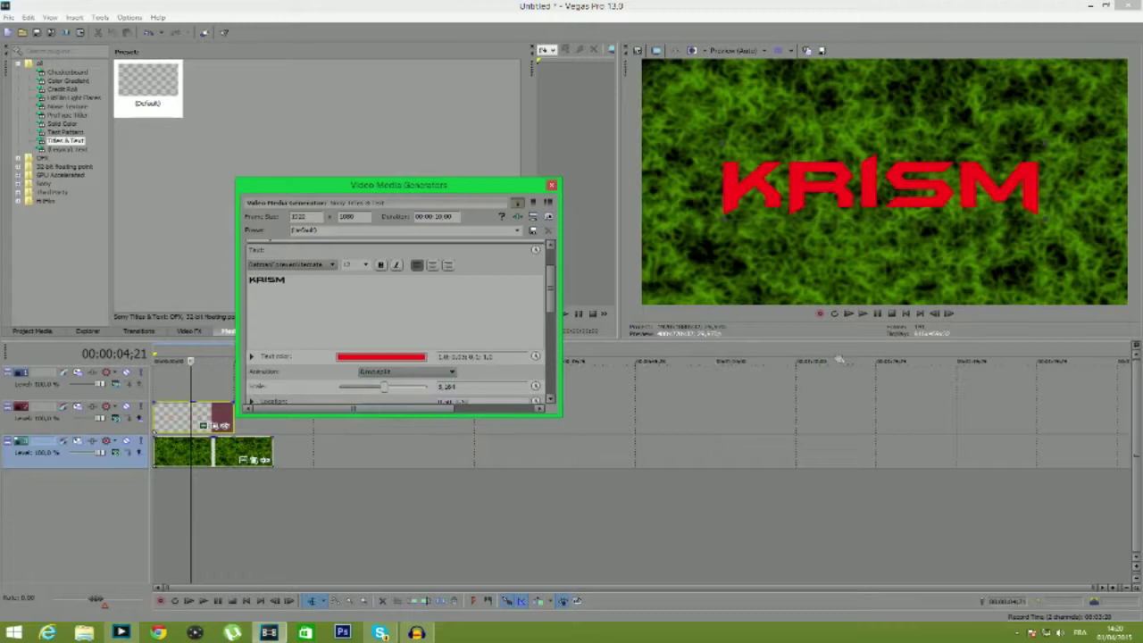
click(905, 315)
click(876, 316)
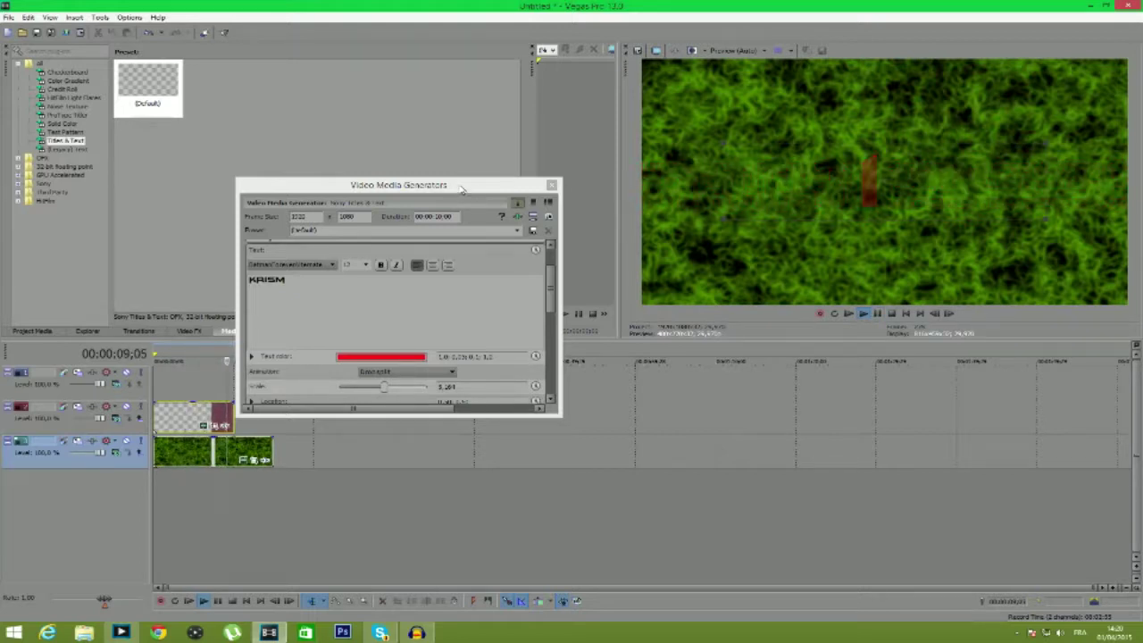
- Shorten the Moss background event to end with the title at 10 seconds and replay the intro from the start
drag(477, 189, 584, 108)
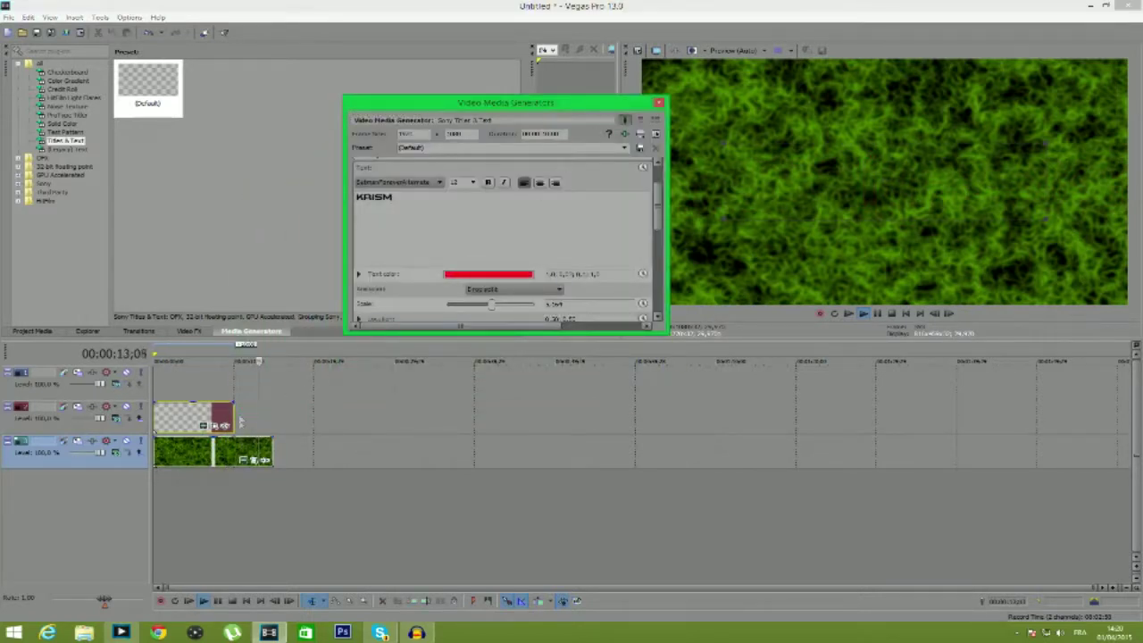
drag(271, 442, 236, 439)
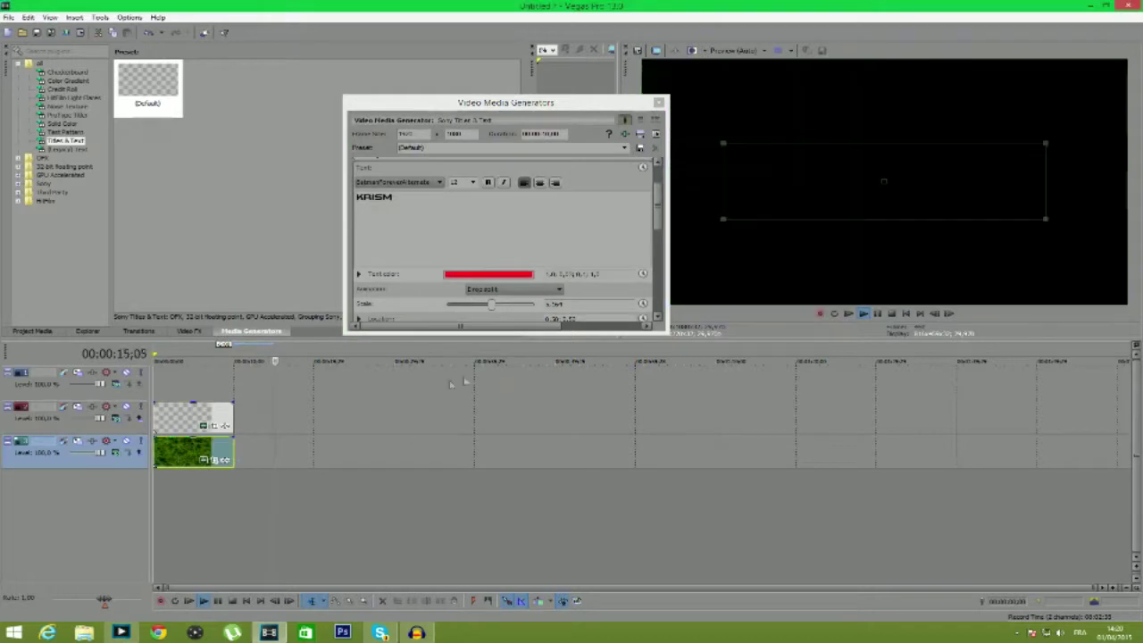
click(863, 316)
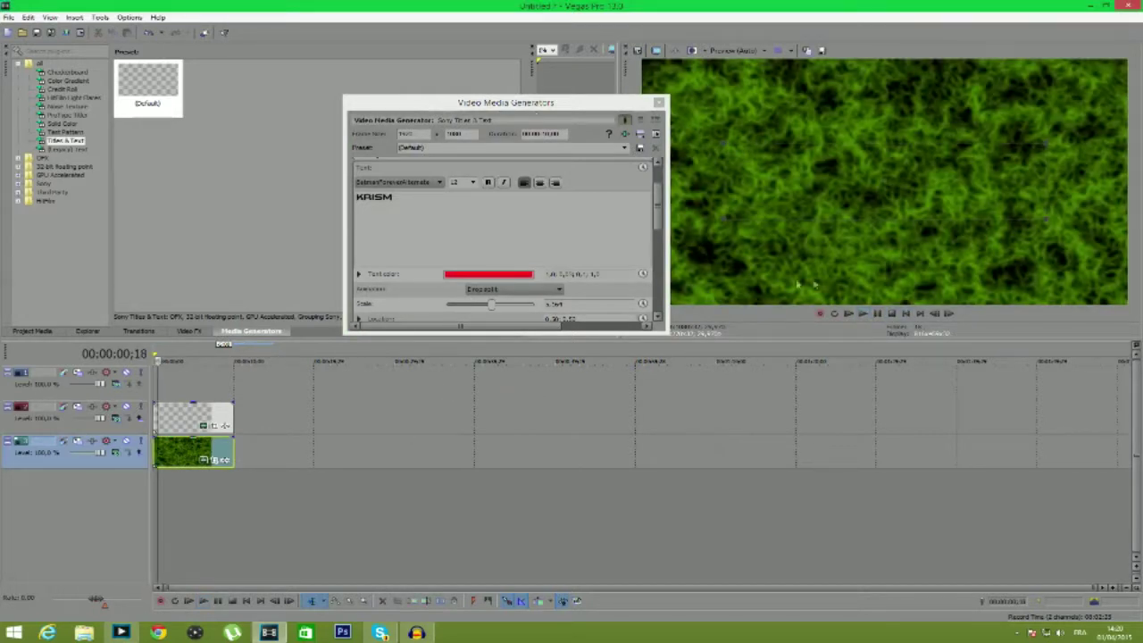
- Set the KRISM title's anchor point to Bottom Center
scroll(507, 279, down, 3)
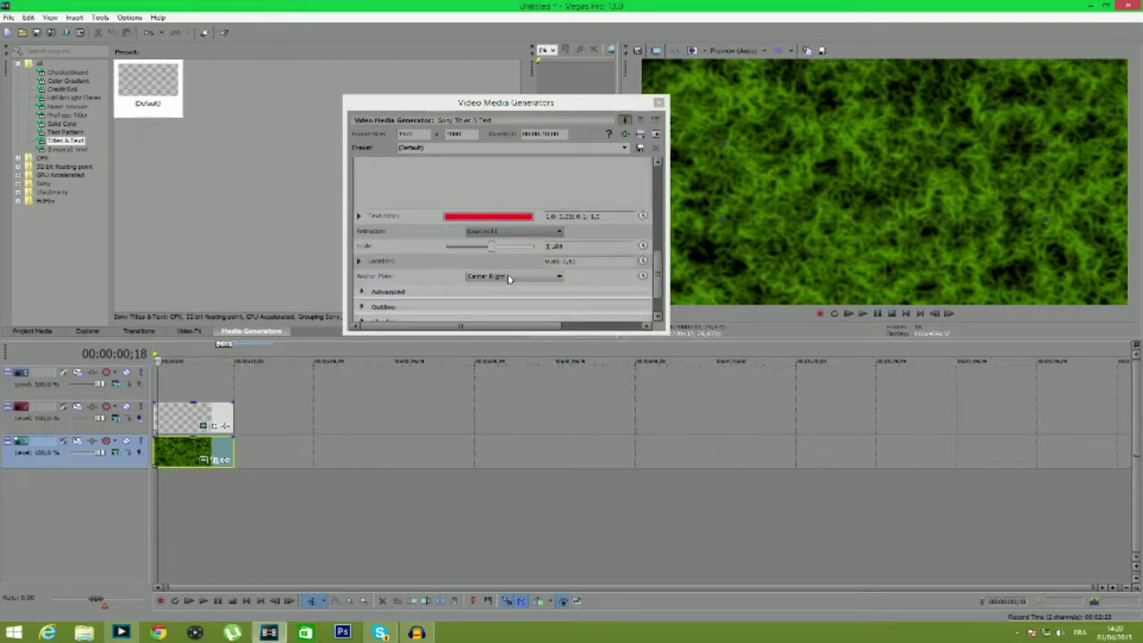
click(506, 278)
click(505, 277)
scroll(505, 278, down, 2)
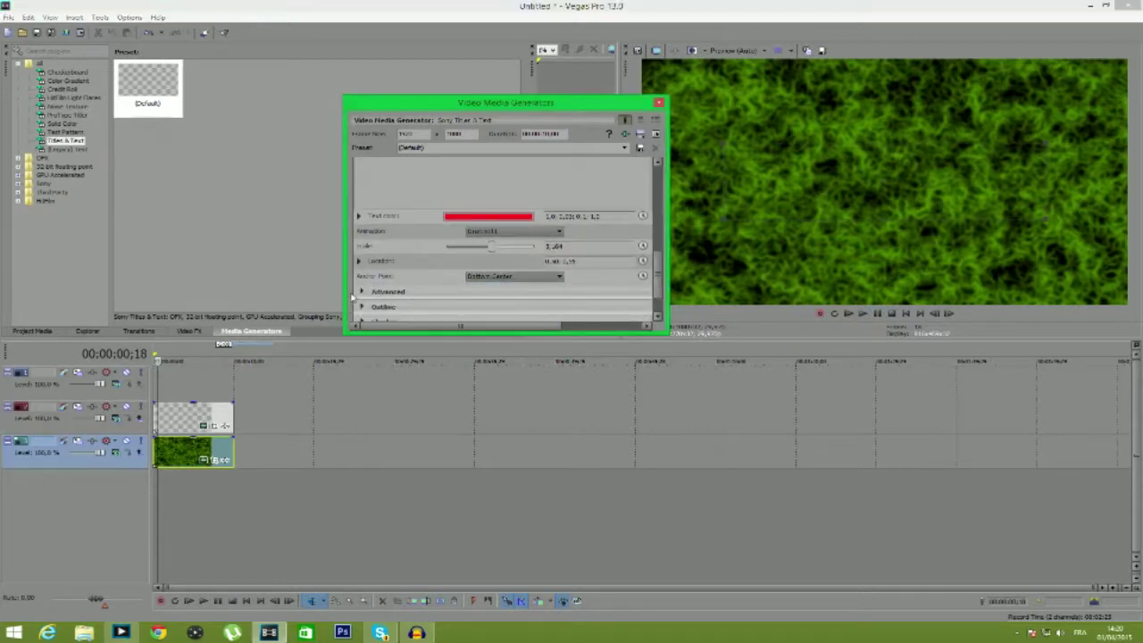
- Examine the title's Advanced, Outline and Location settings and close the generator settings
click(362, 292)
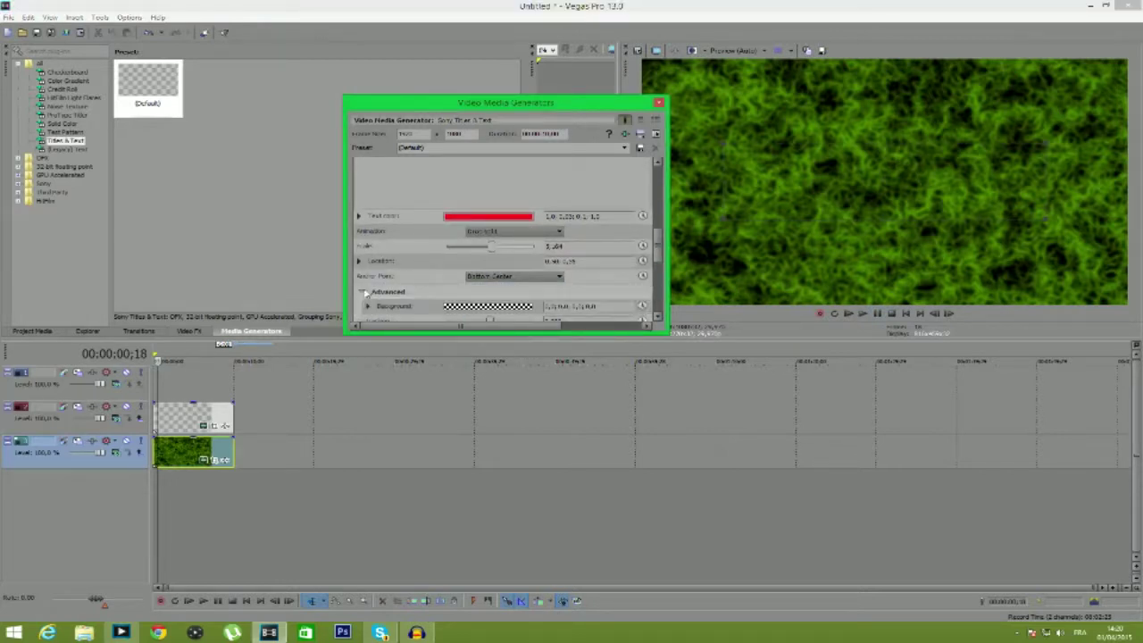
click(363, 292)
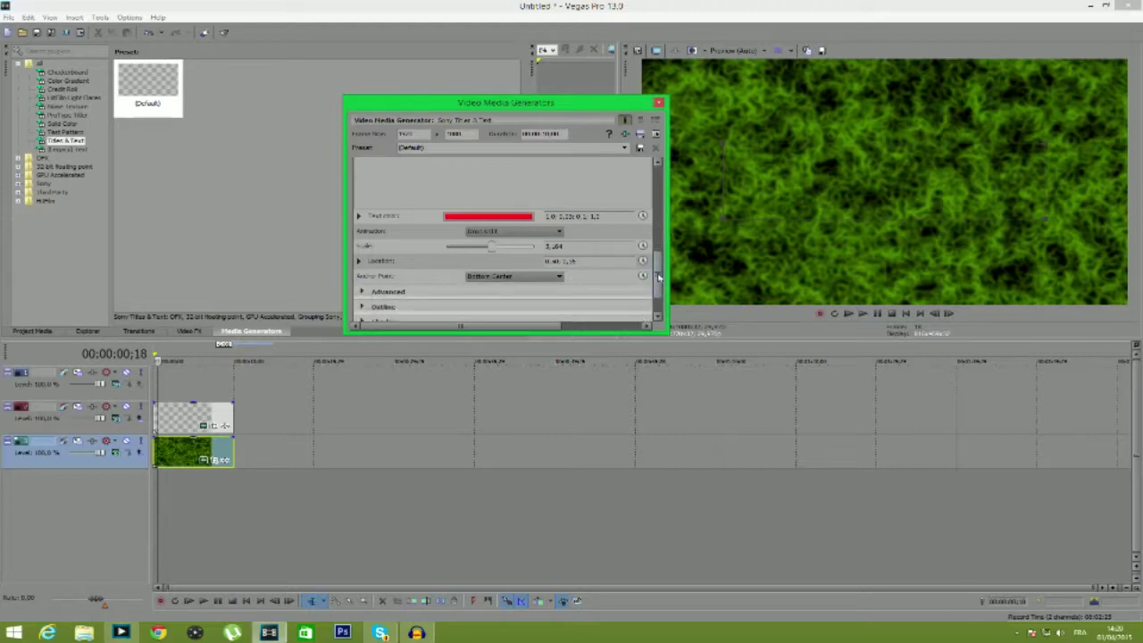
scroll(657, 307, down, 1)
click(363, 280)
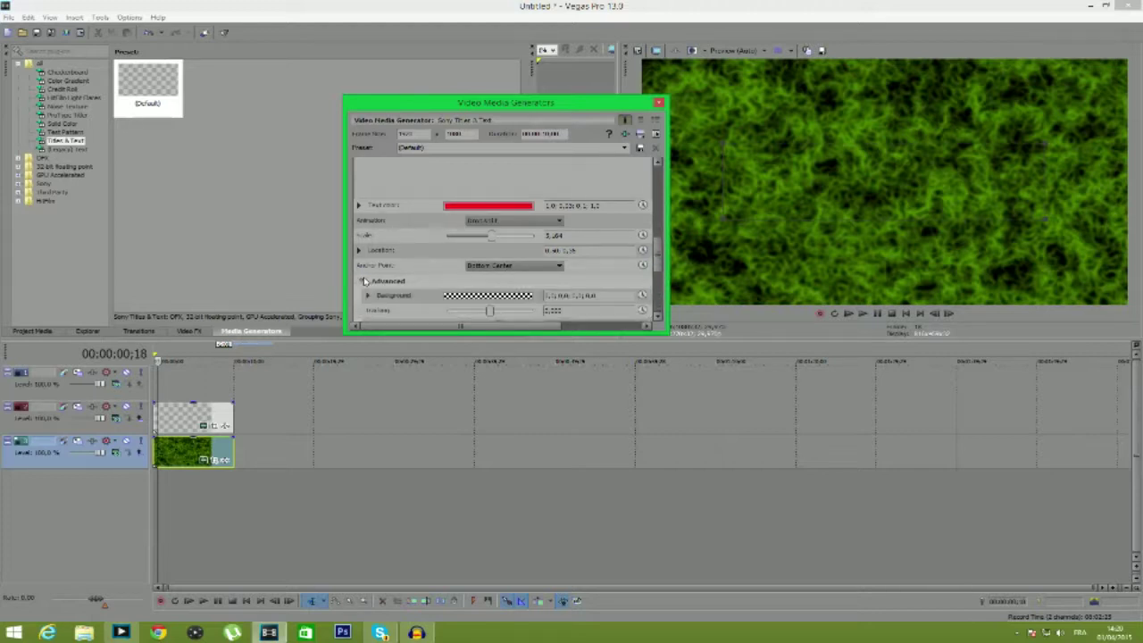
click(363, 280)
click(363, 296)
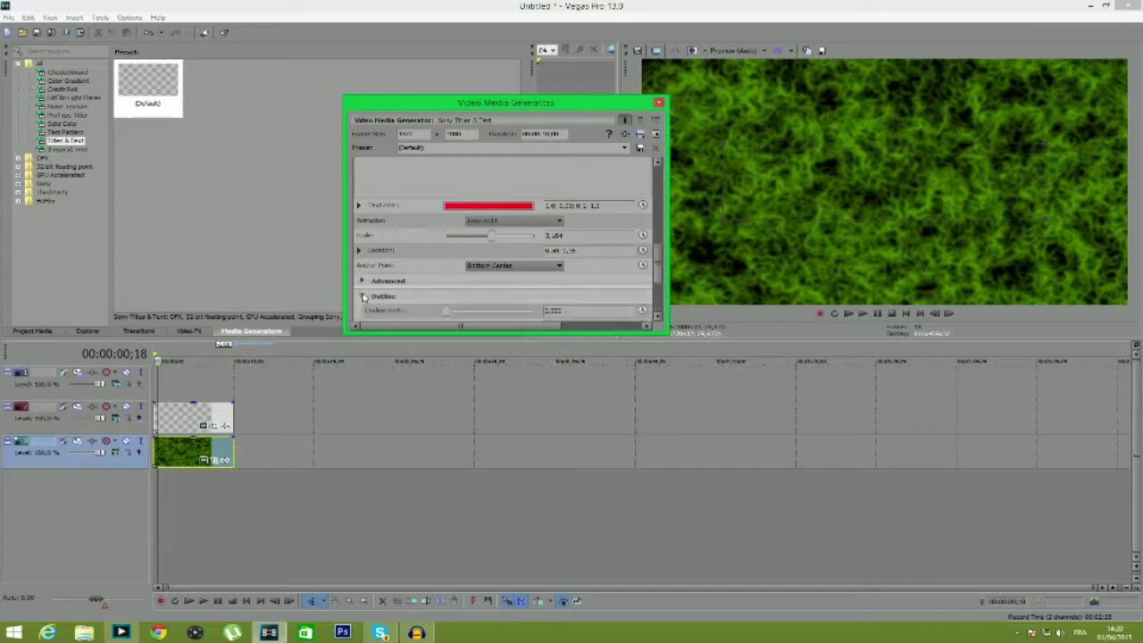
drag(658, 260, 655, 290)
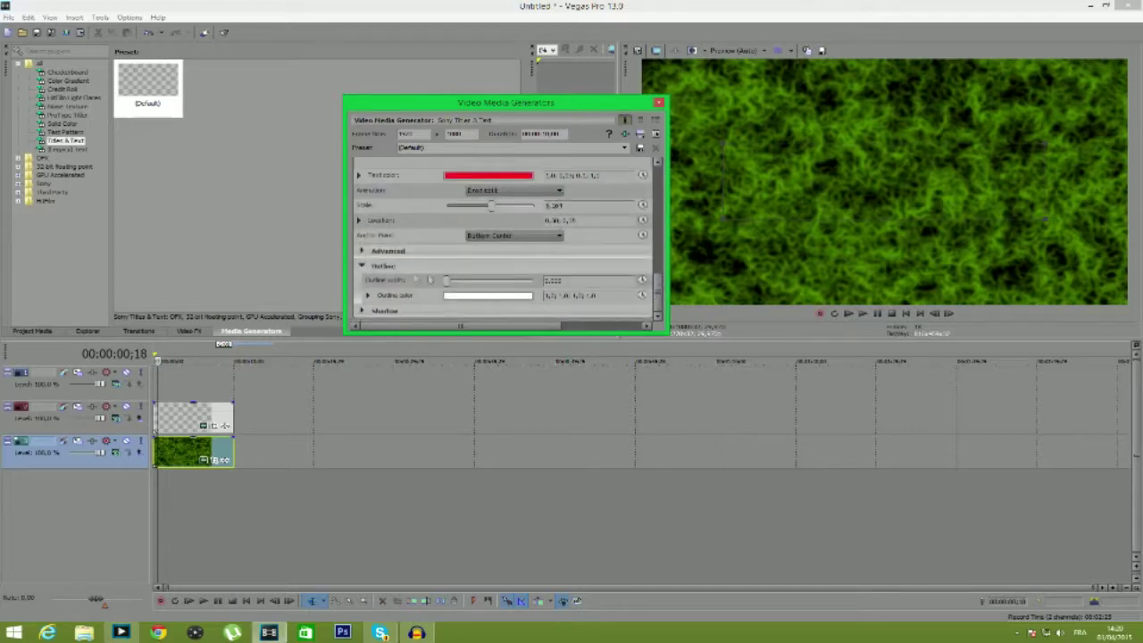
click(362, 266)
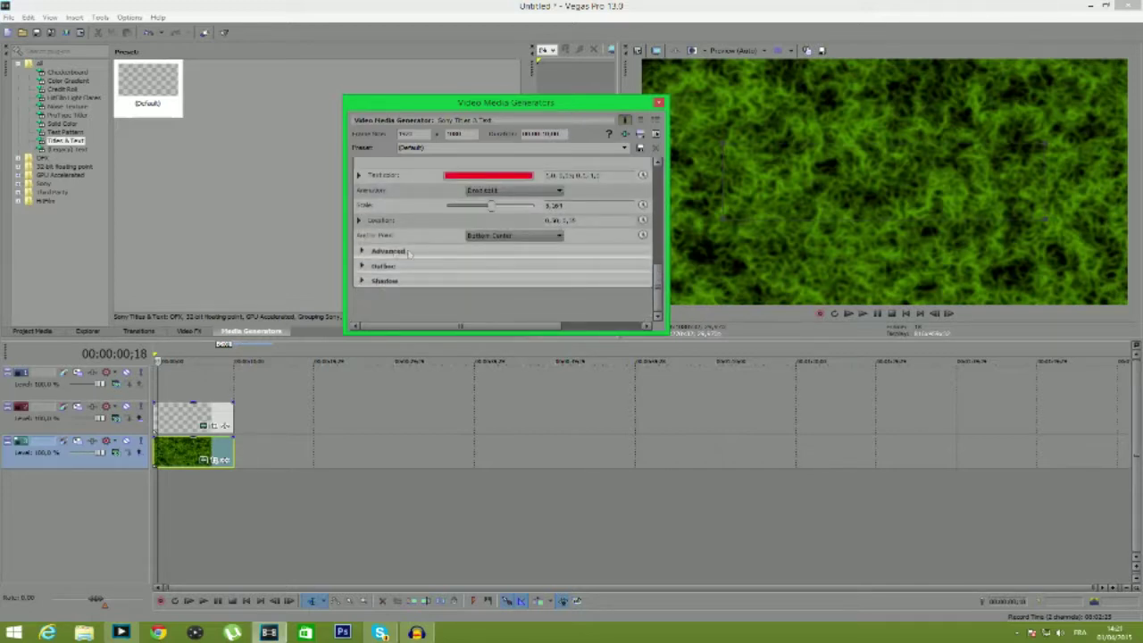
click(359, 220)
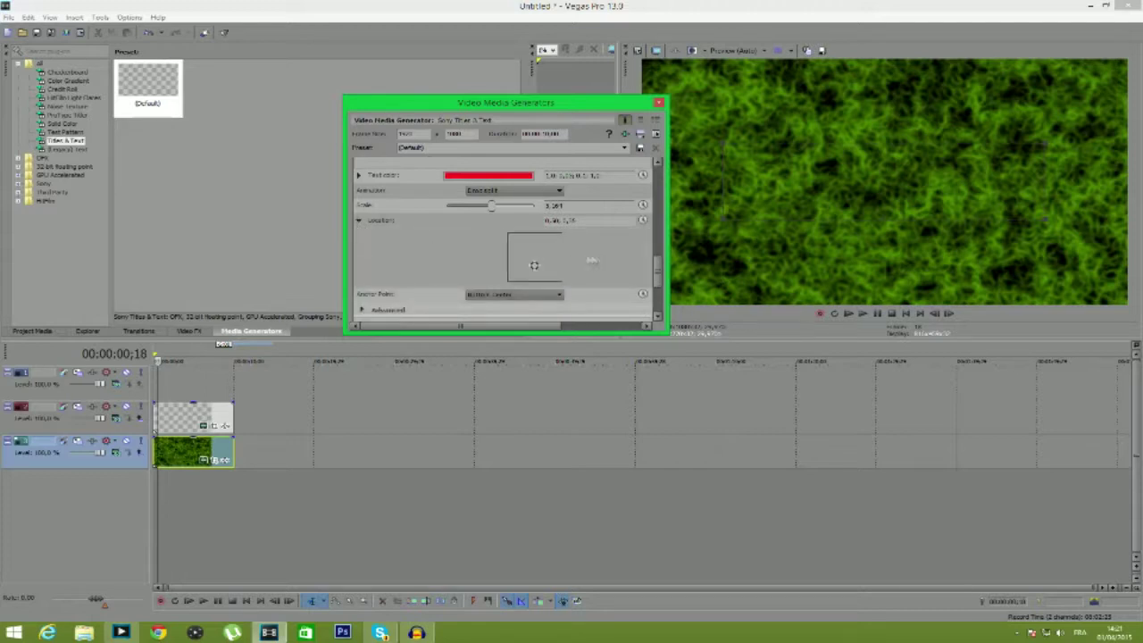
click(360, 222)
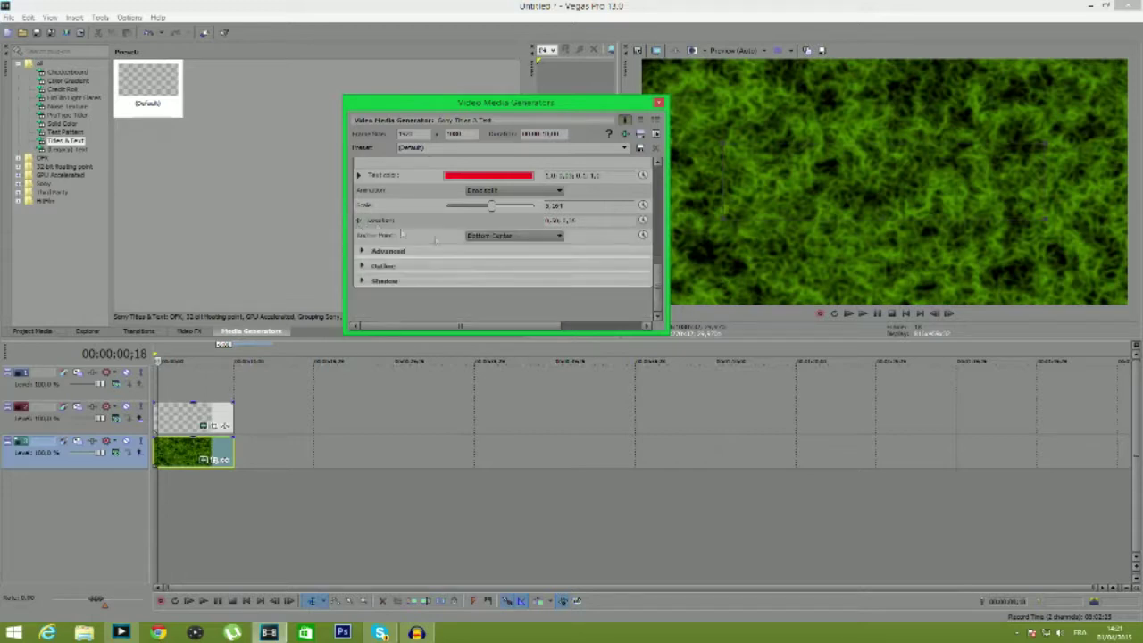
drag(659, 273, 659, 235)
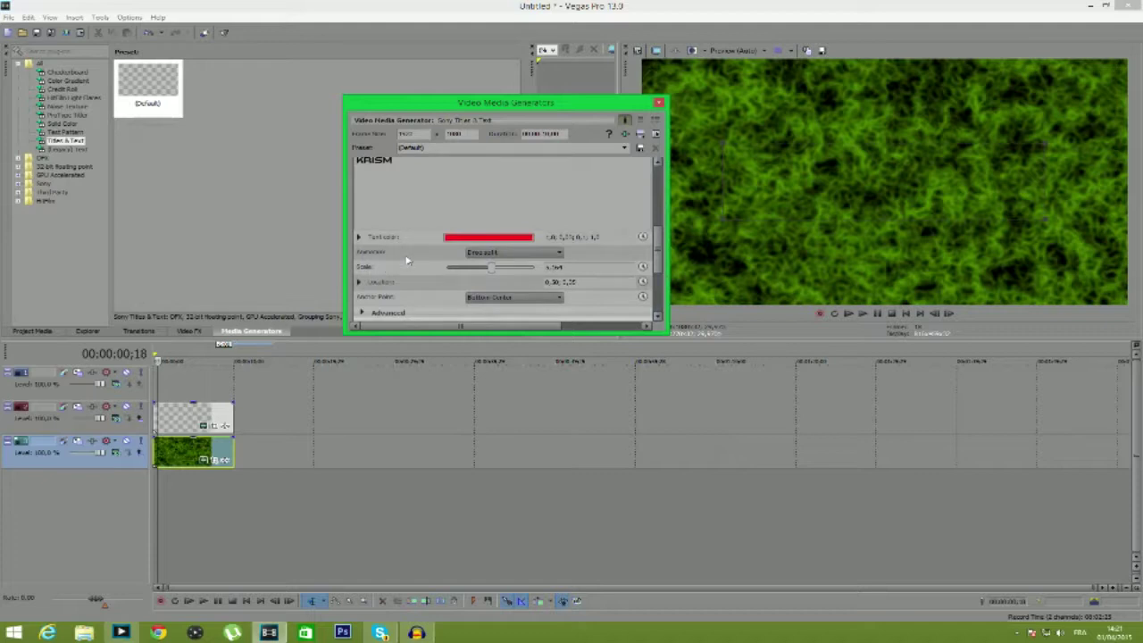
click(659, 104)
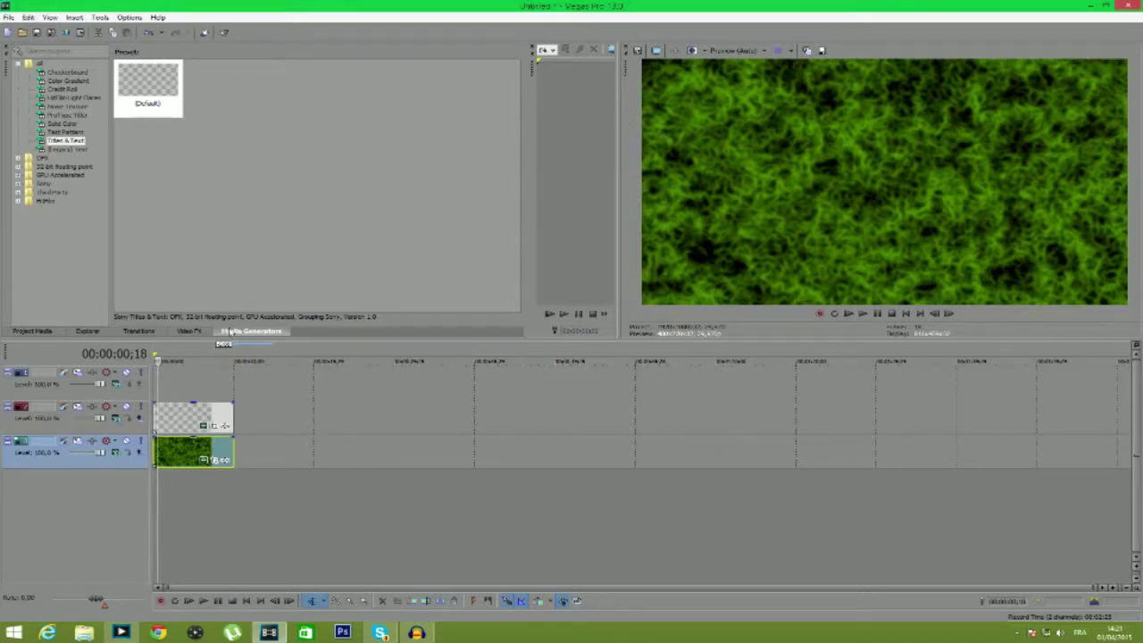
- Add the Color Gradient preset "Rectangulaire transparent vers noir" to the start of the empty track above the KRISM title
click(60, 124)
click(64, 115)
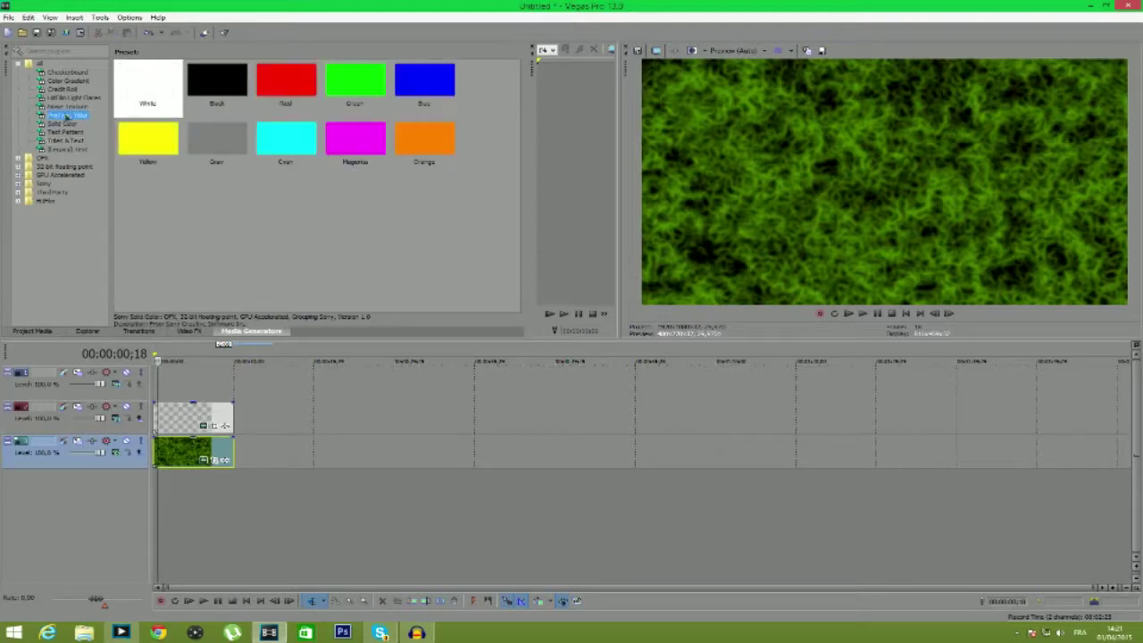
click(68, 107)
click(73, 99)
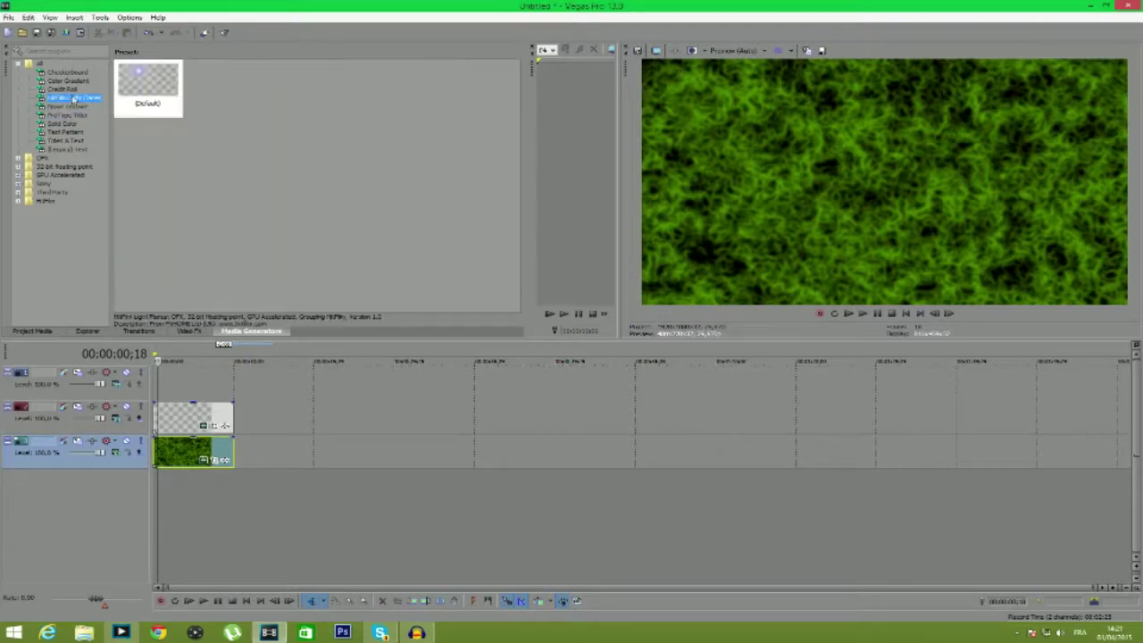
click(65, 89)
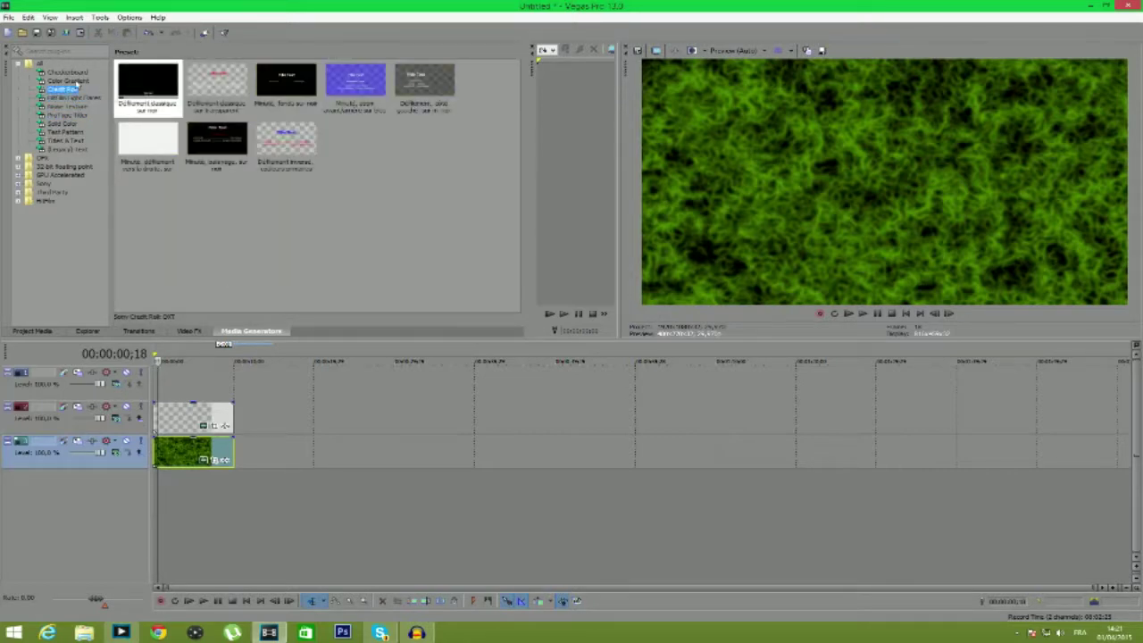
click(68, 81)
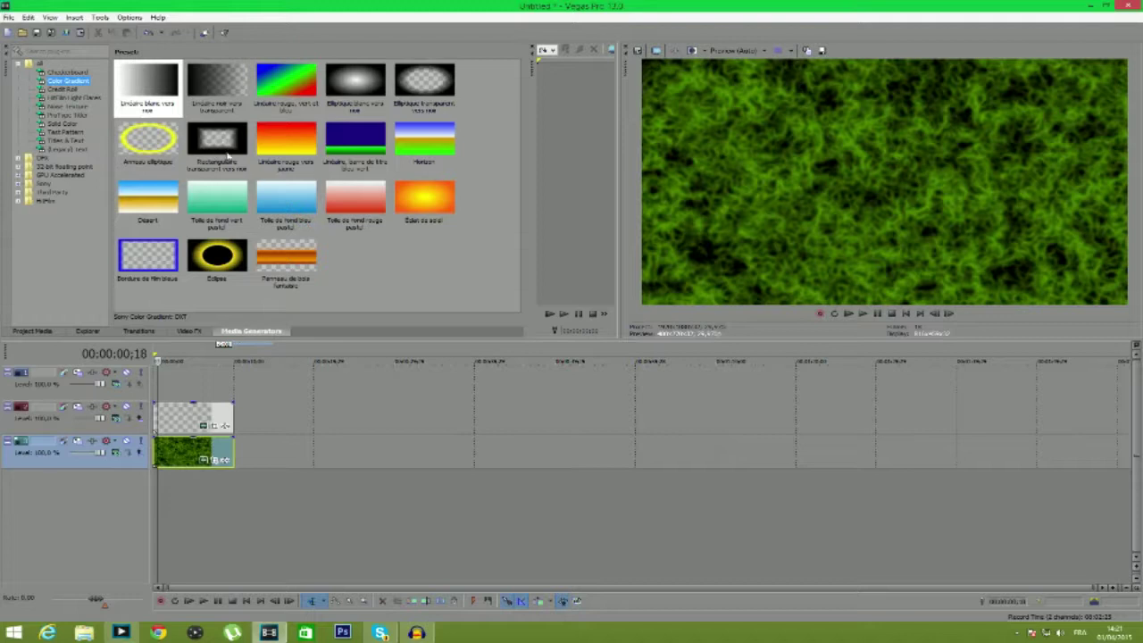
drag(224, 144, 161, 387)
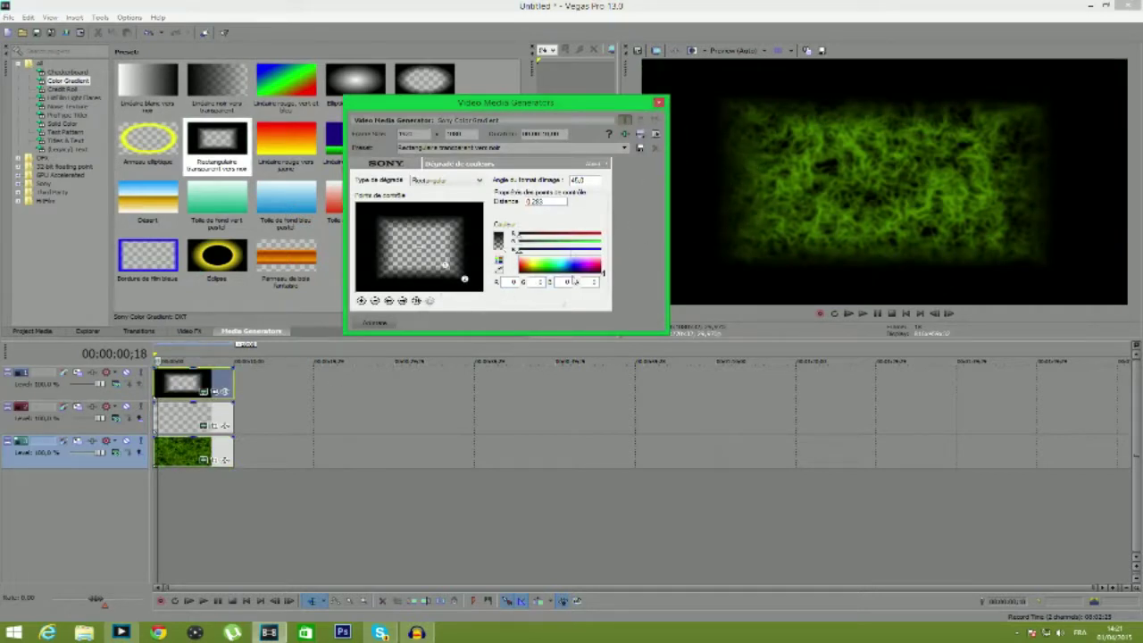
- Change the gradient type to elliptical and close the generator settings
click(470, 180)
click(438, 196)
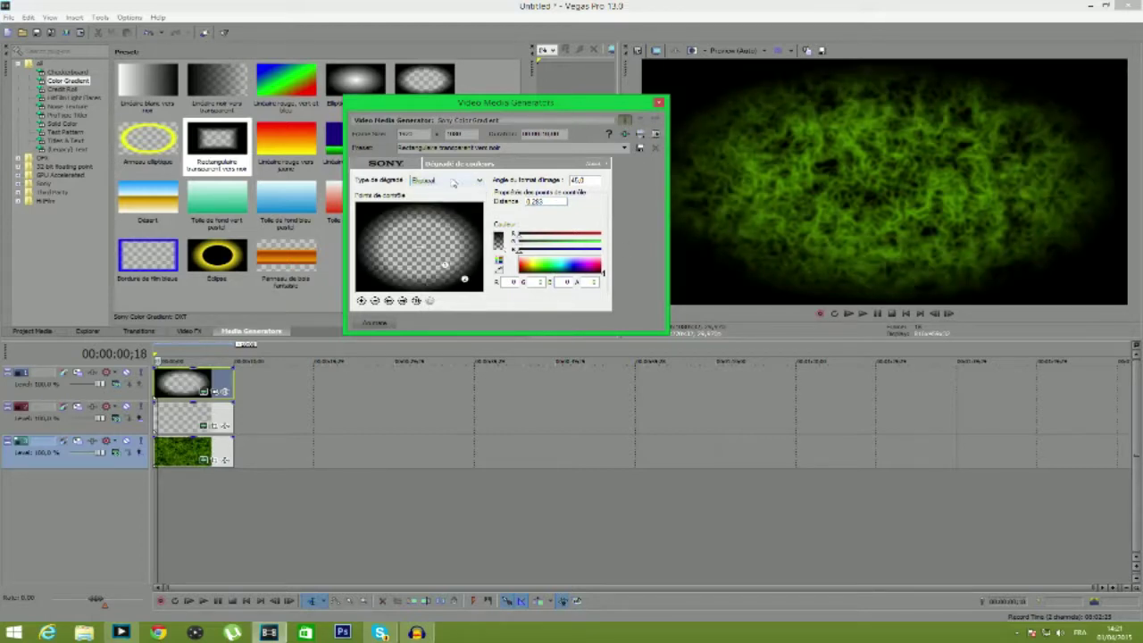
click(658, 106)
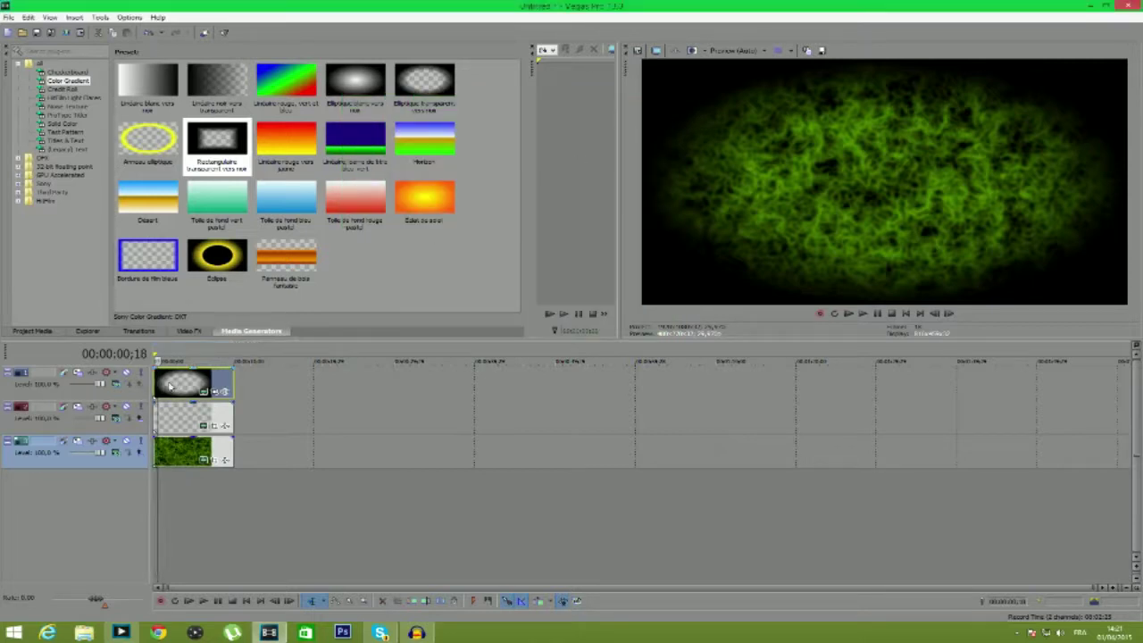
- Play the intro to preview the KRISM title and Moss background with the dark elliptical vignette
click(180, 410)
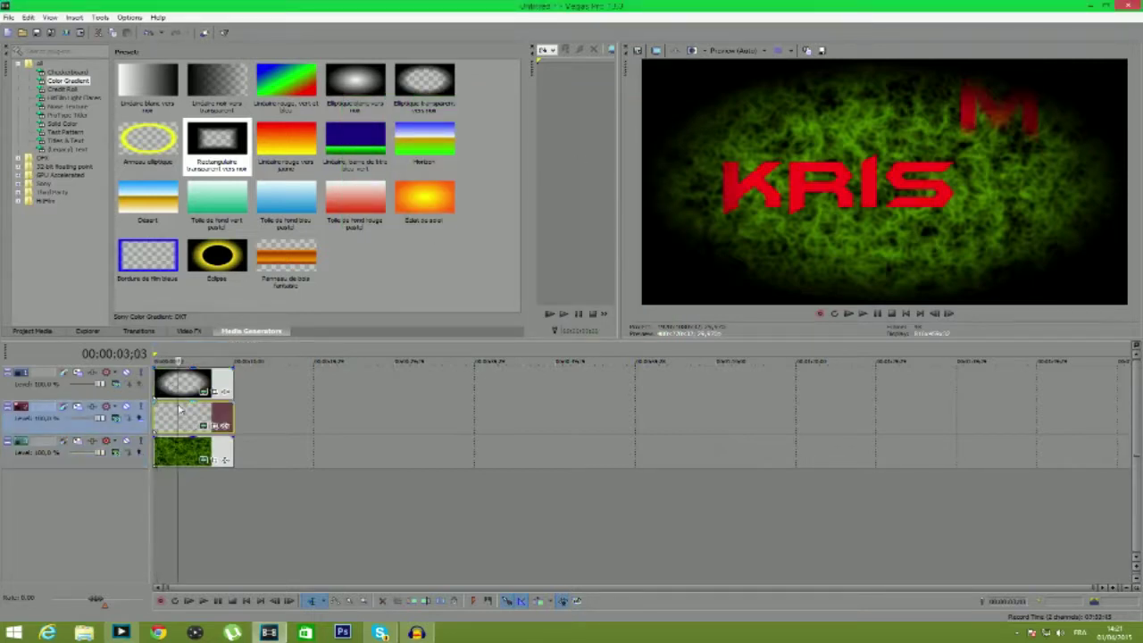
click(909, 316)
click(875, 316)
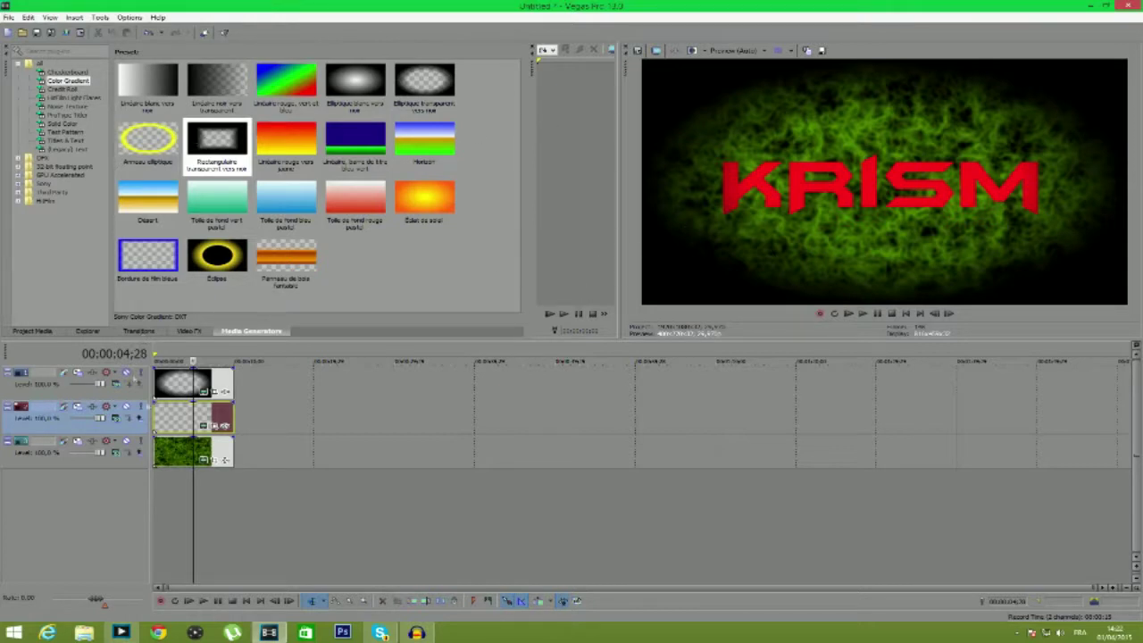
click(171, 382)
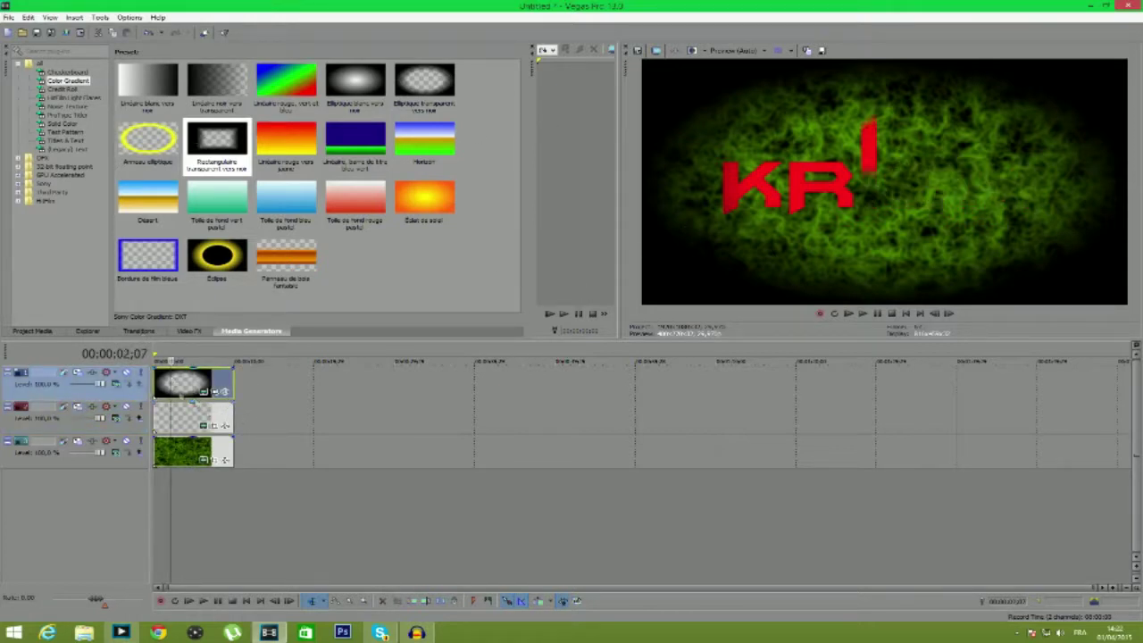
- Examine the available transitions, including the Cross Effect, Swap and Venetian Blinds presets
click(189, 331)
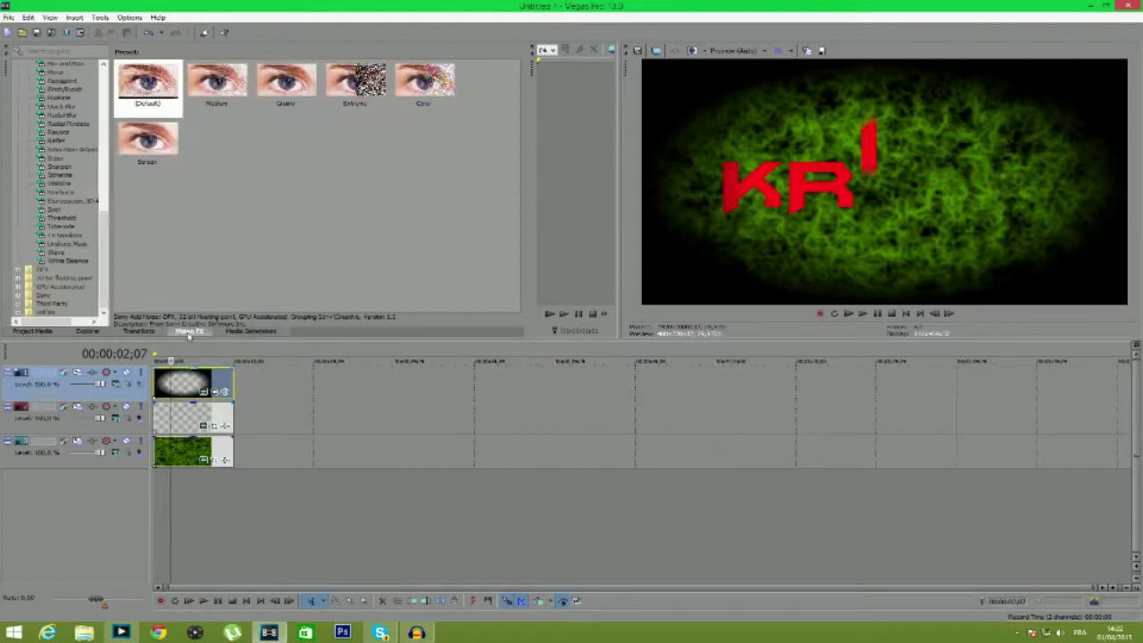
click(141, 331)
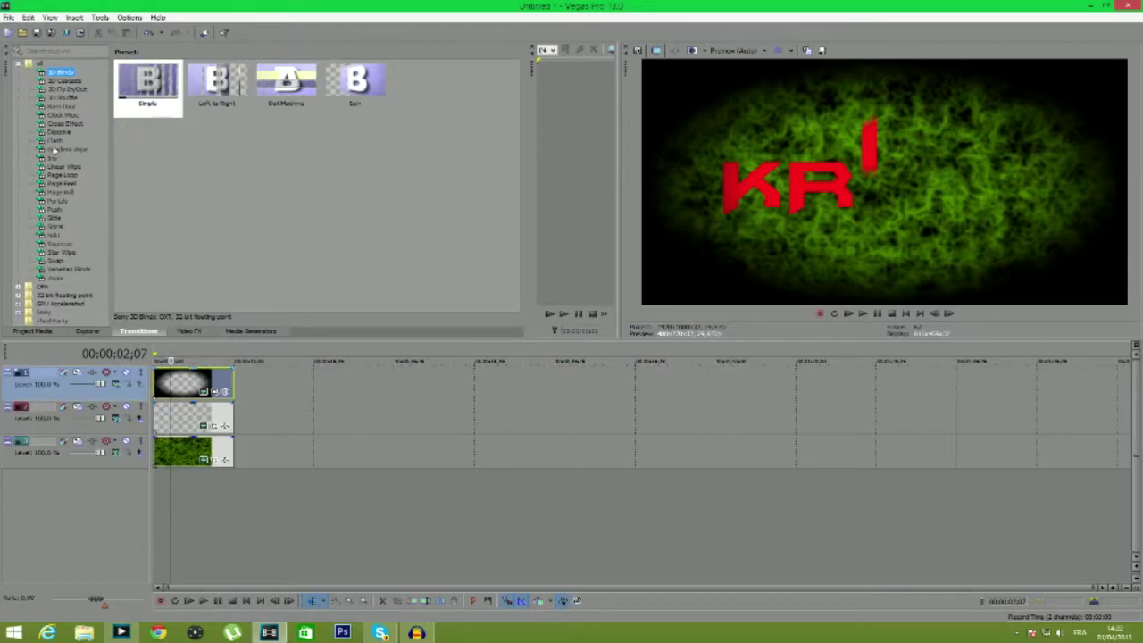
click(76, 124)
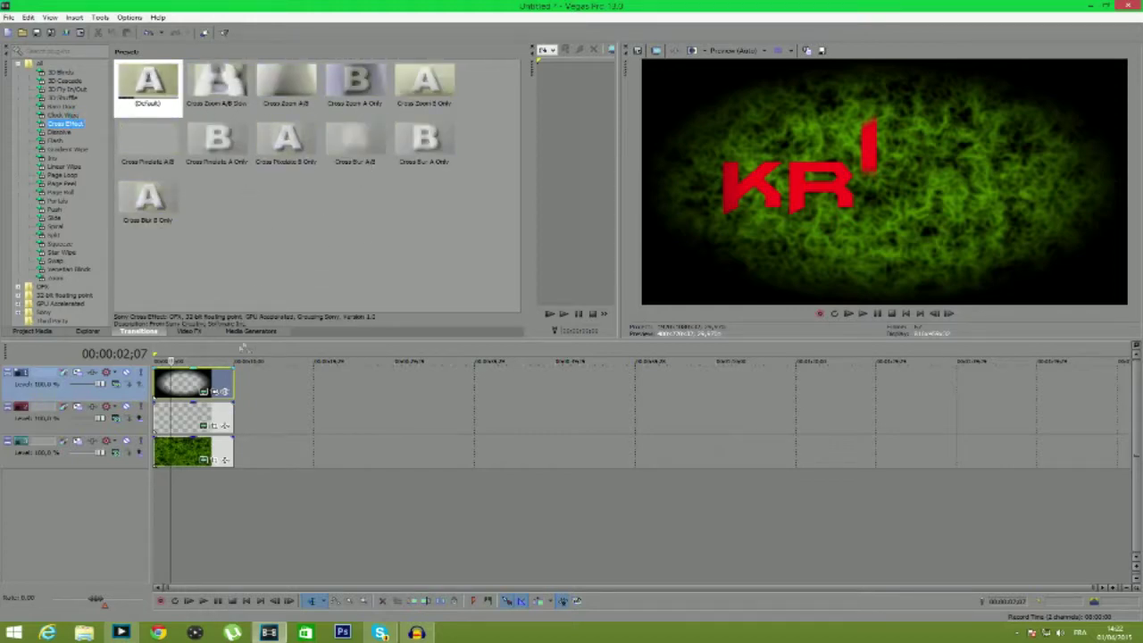
click(56, 261)
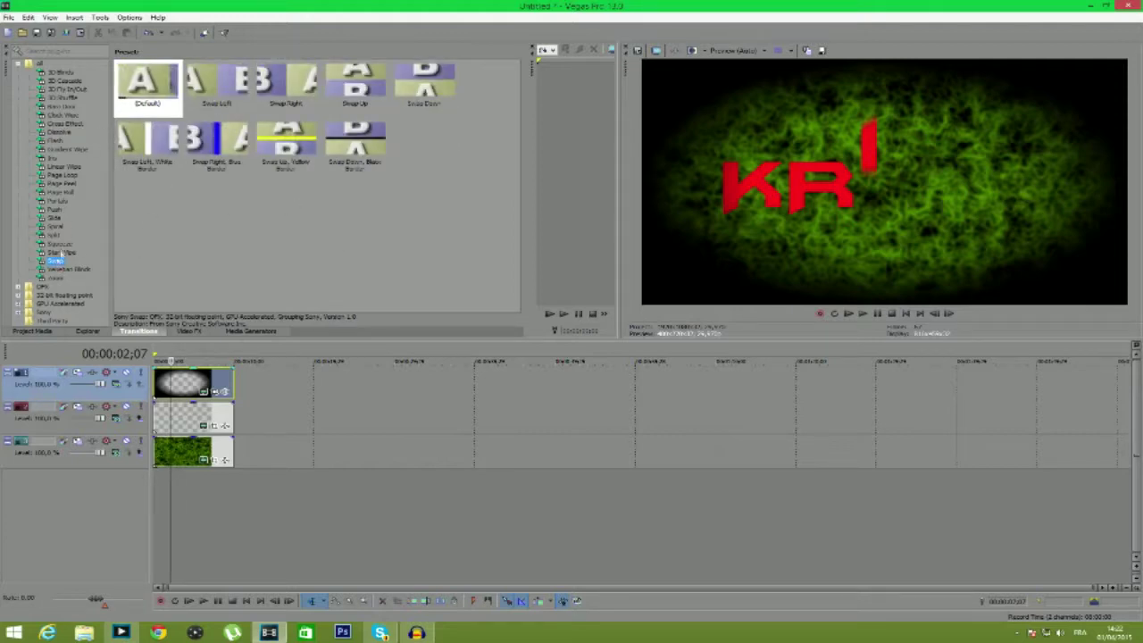
click(57, 269)
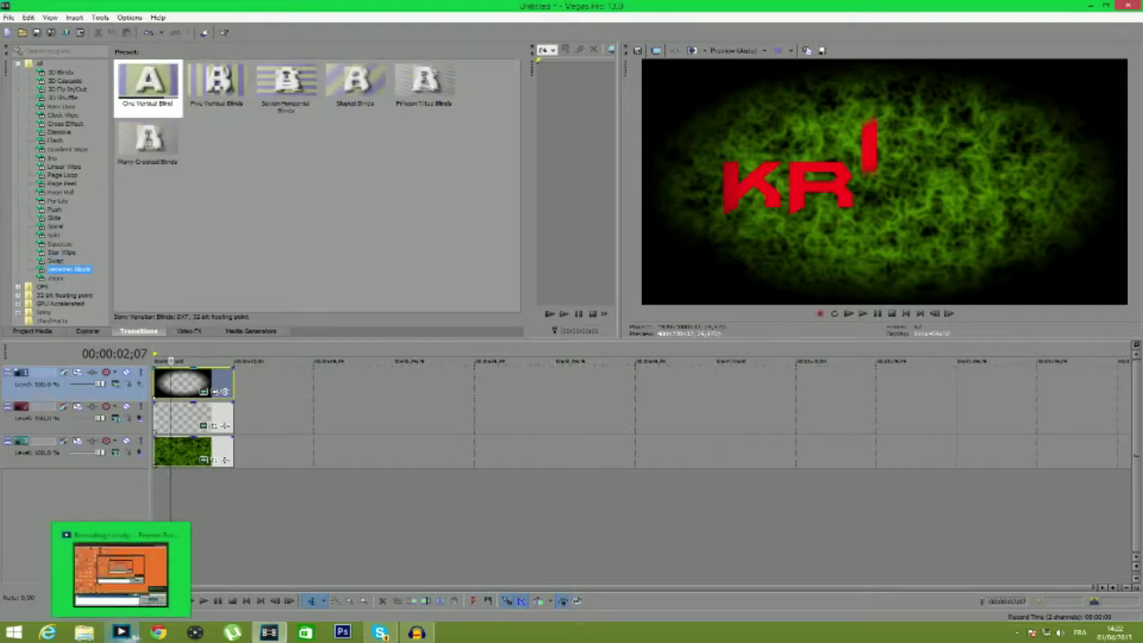
- Switch to Chrome, go to YouTube and open the signed-in account's own channel page
click(157, 632)
click(203, 24)
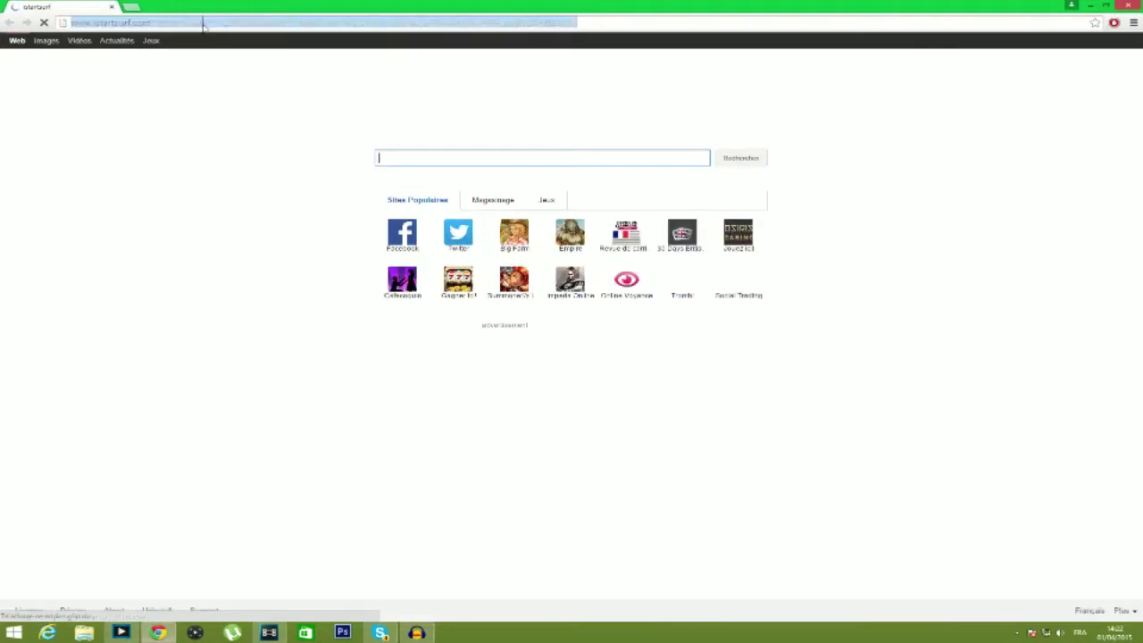
text(youtube)
click(176, 47)
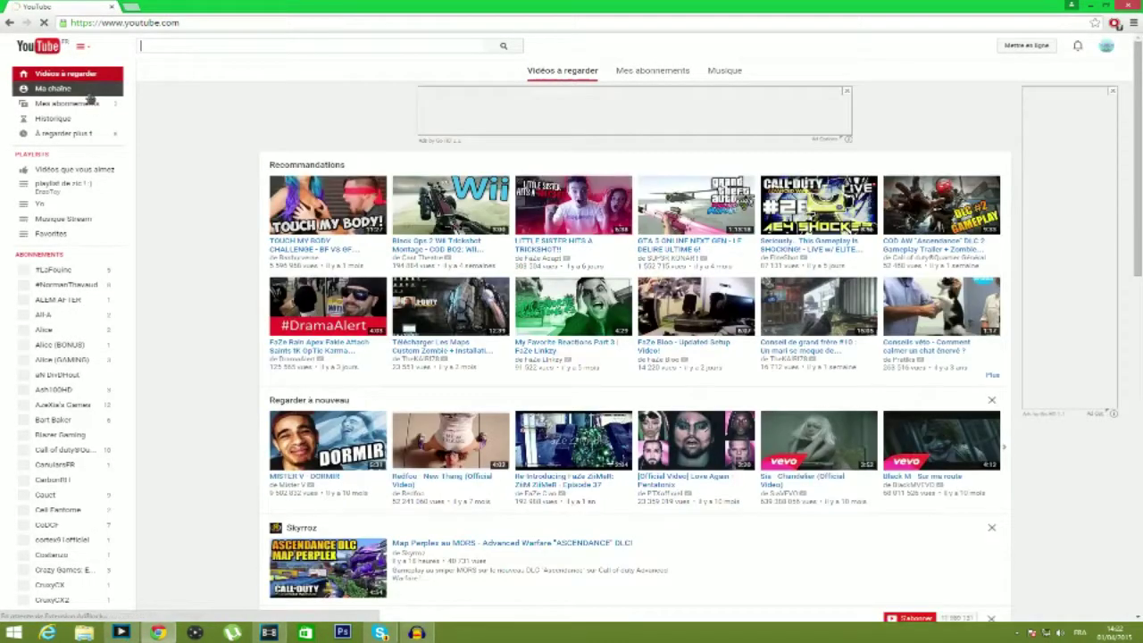
click(89, 94)
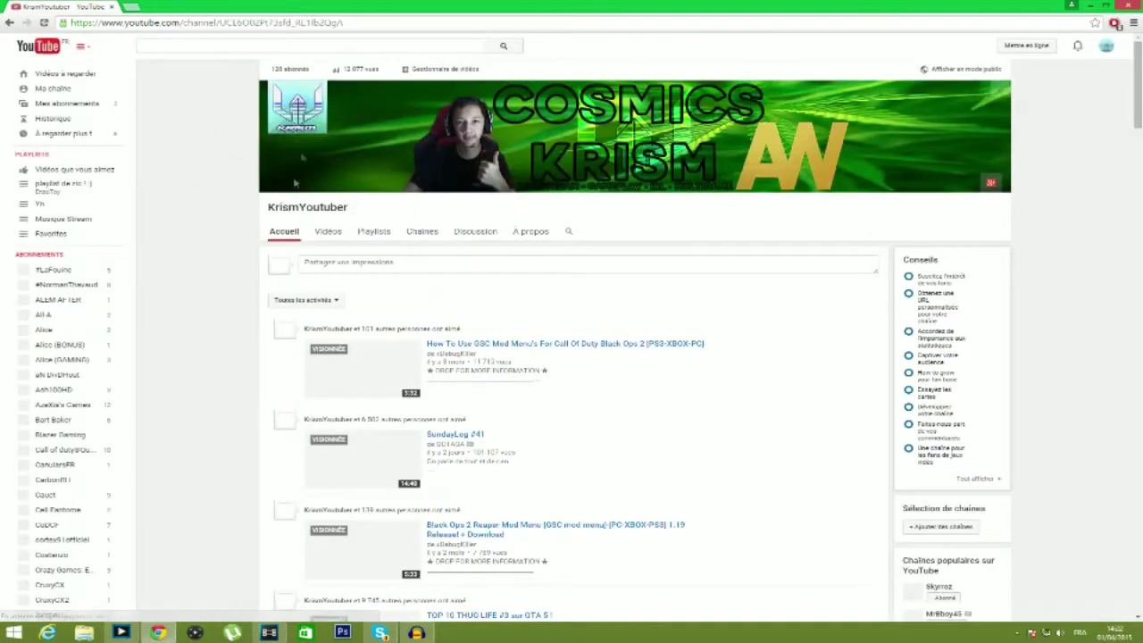
- Open the channel's video "Un petit Advanced Warfare au Mors ?" and watch its opening intro as a reference
click(323, 297)
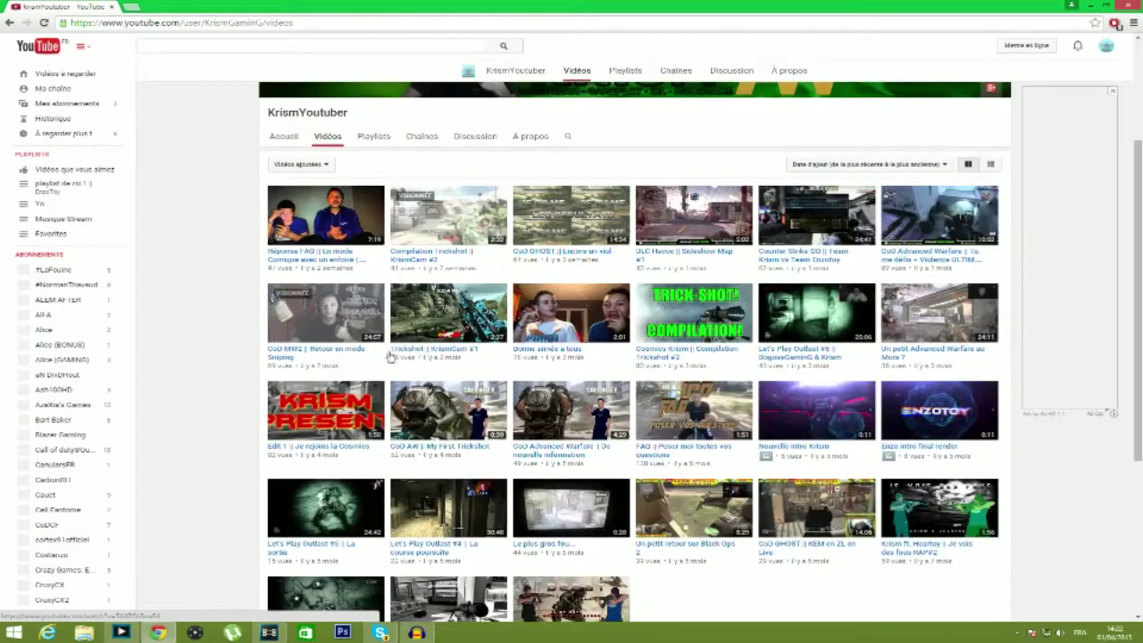
click(910, 357)
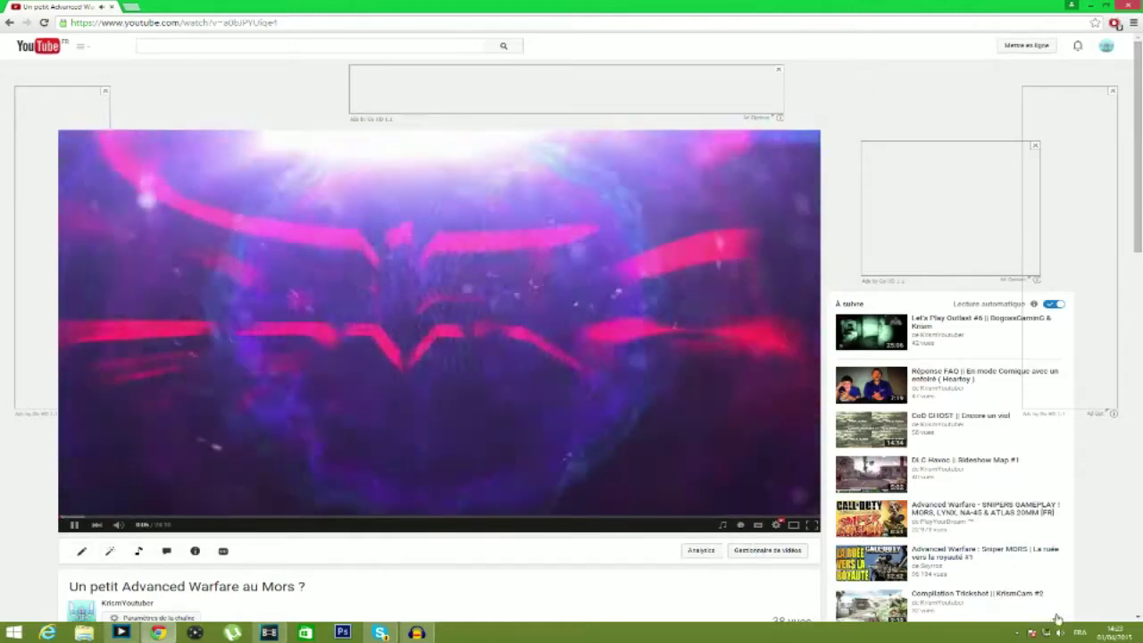
click(1060, 632)
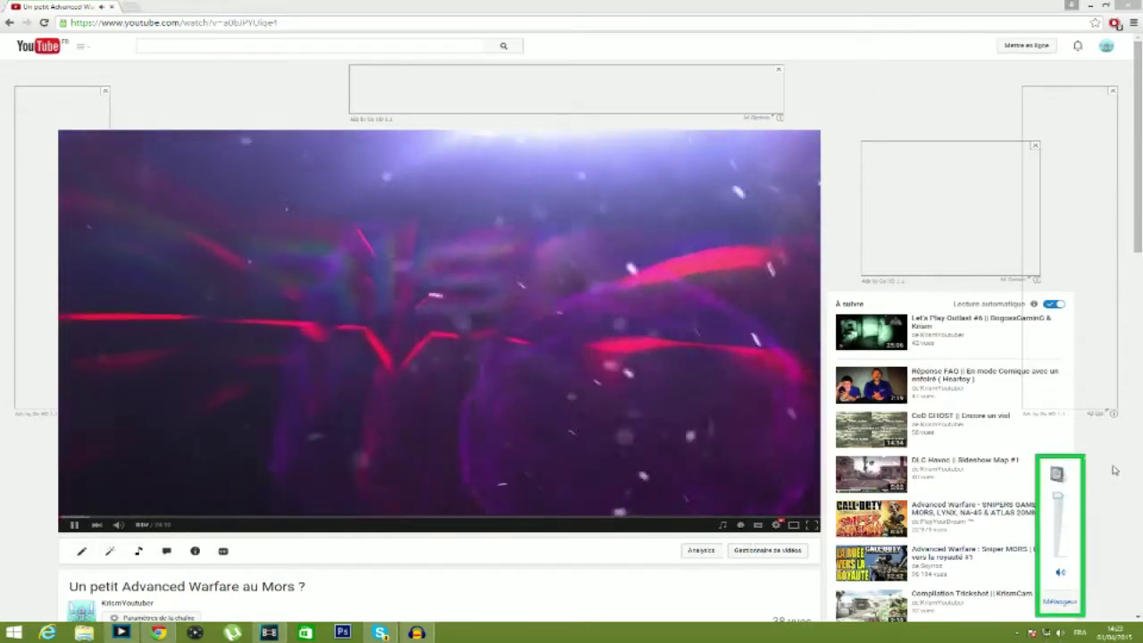
click(1113, 469)
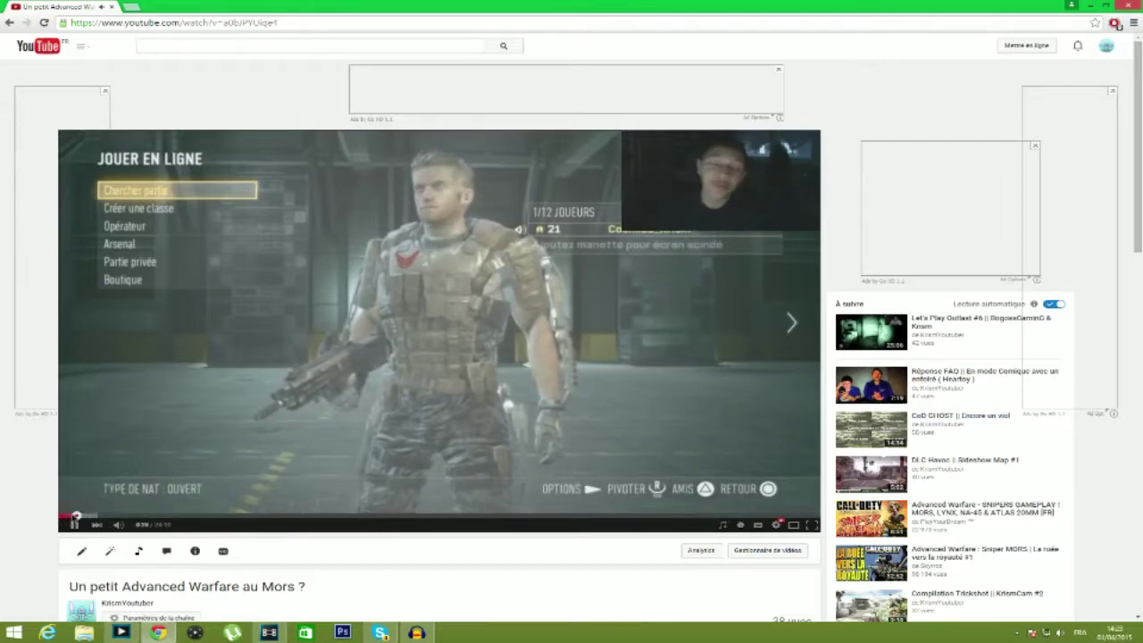
drag(70, 516, 65, 517)
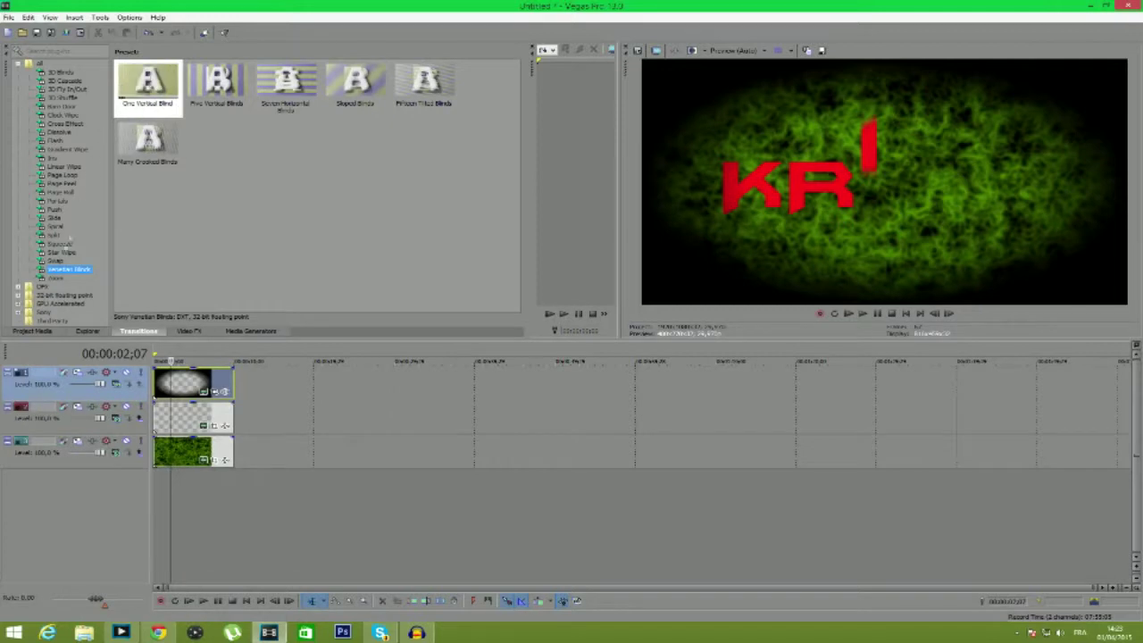
- Switch back to Vegas Pro and apply the Split transition preset "Push, In, Center" to the start of the Moss background event
click(56, 260)
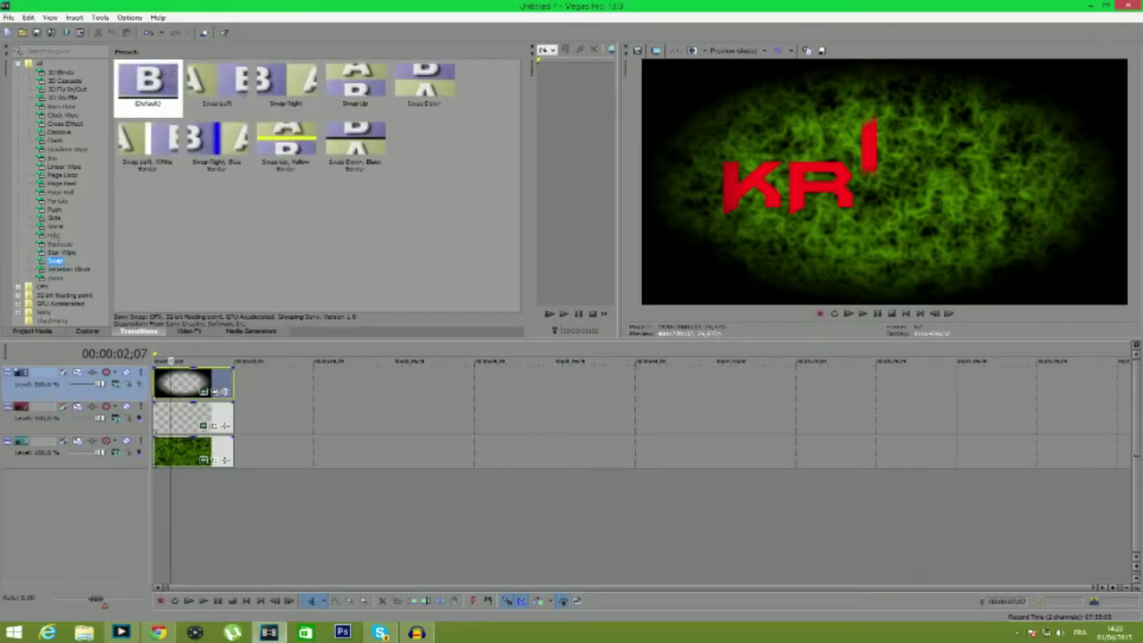
click(53, 233)
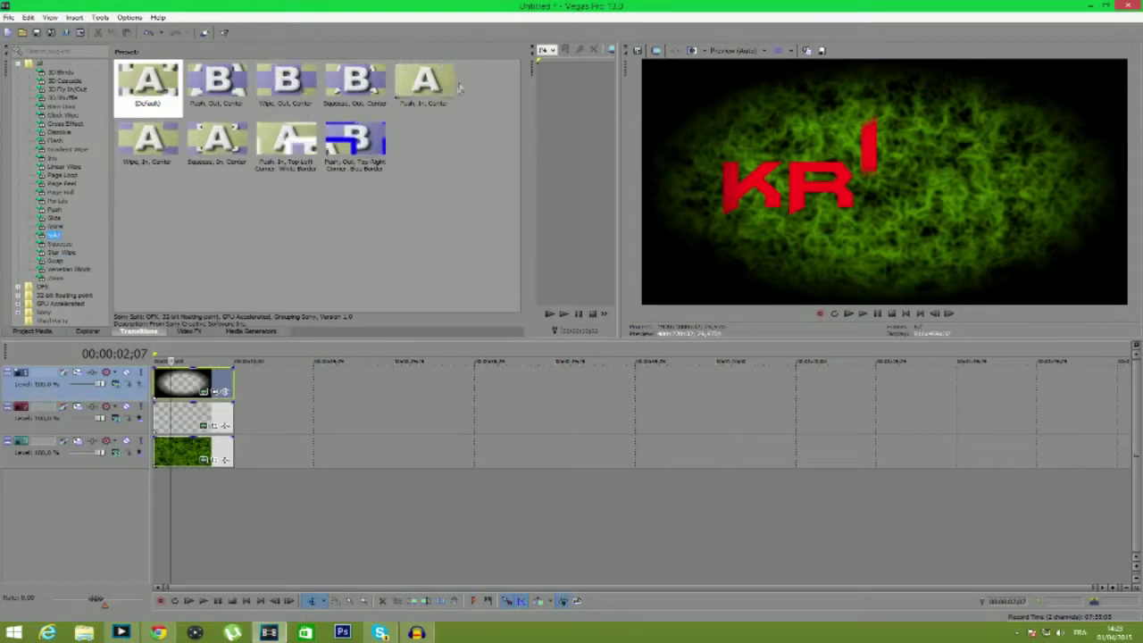
click(431, 78)
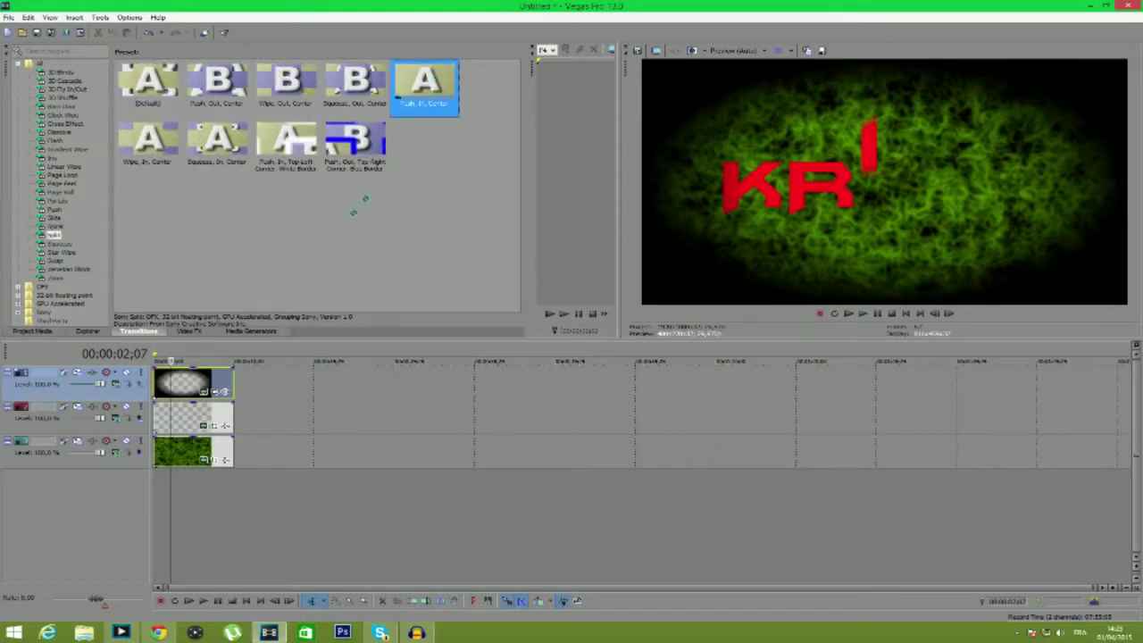
drag(158, 440, 158, 449)
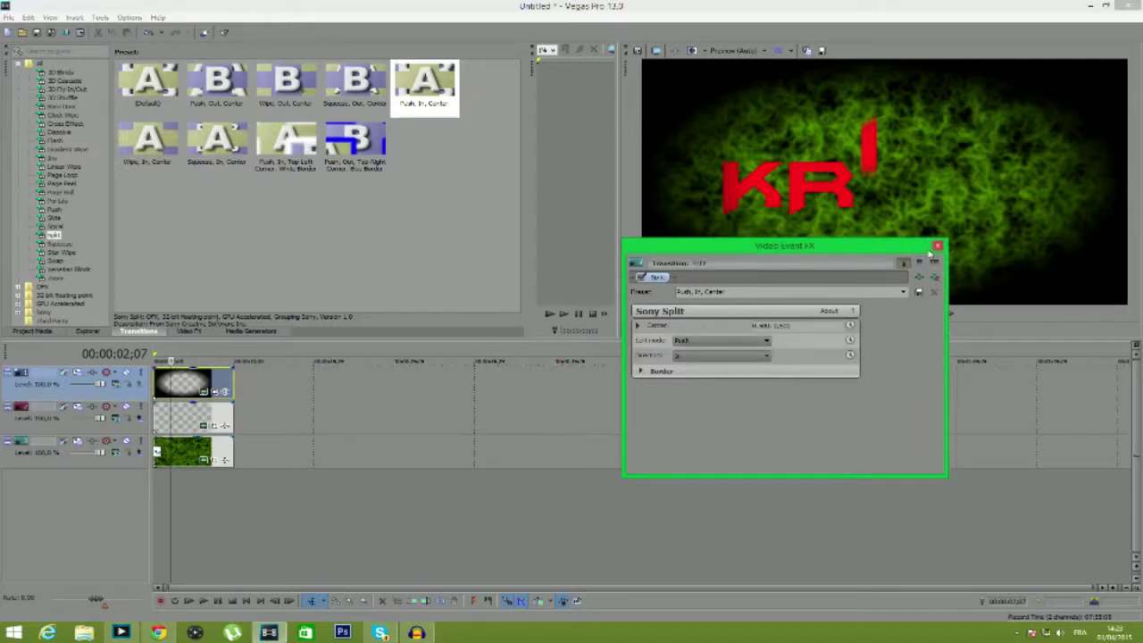
click(936, 247)
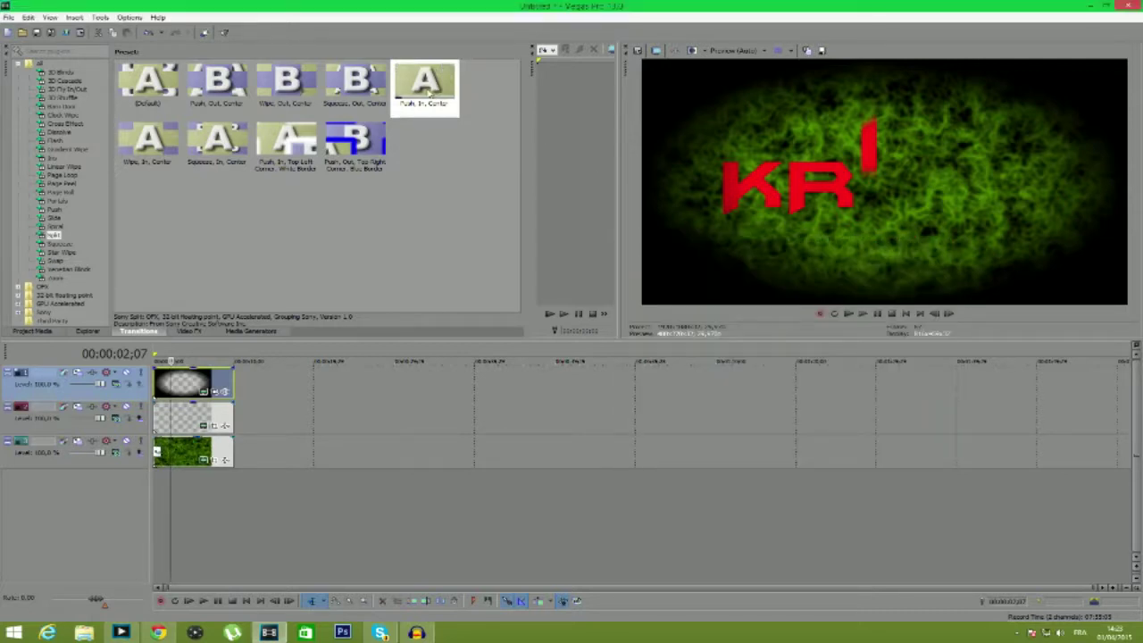
- Play the intro from the start to preview the Split transition on the Moss background
click(904, 315)
click(867, 314)
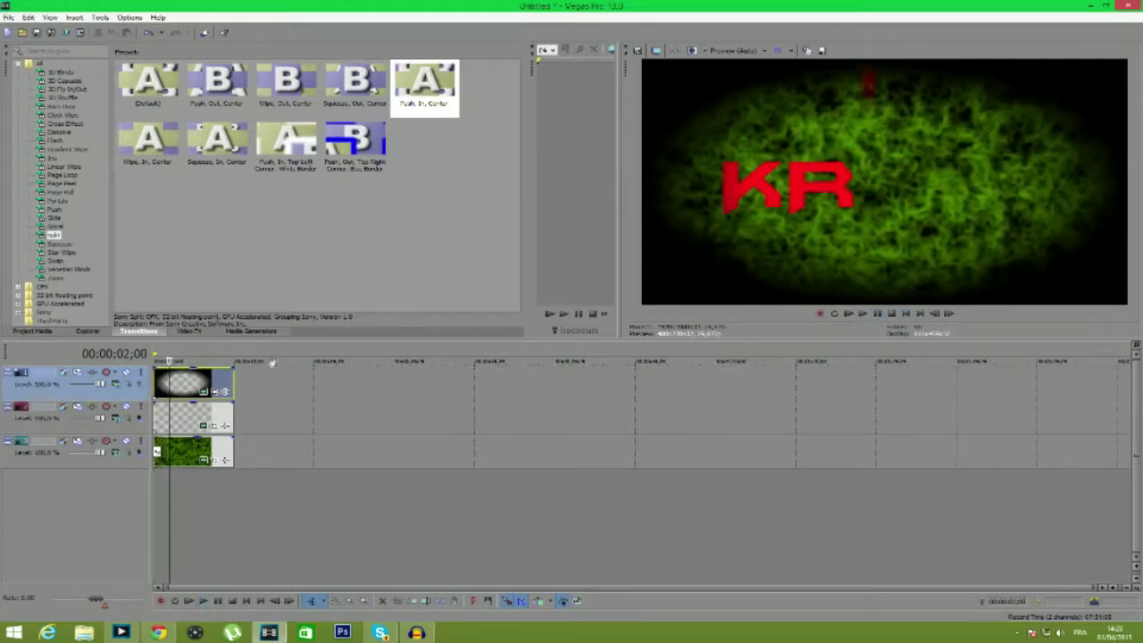
click(159, 383)
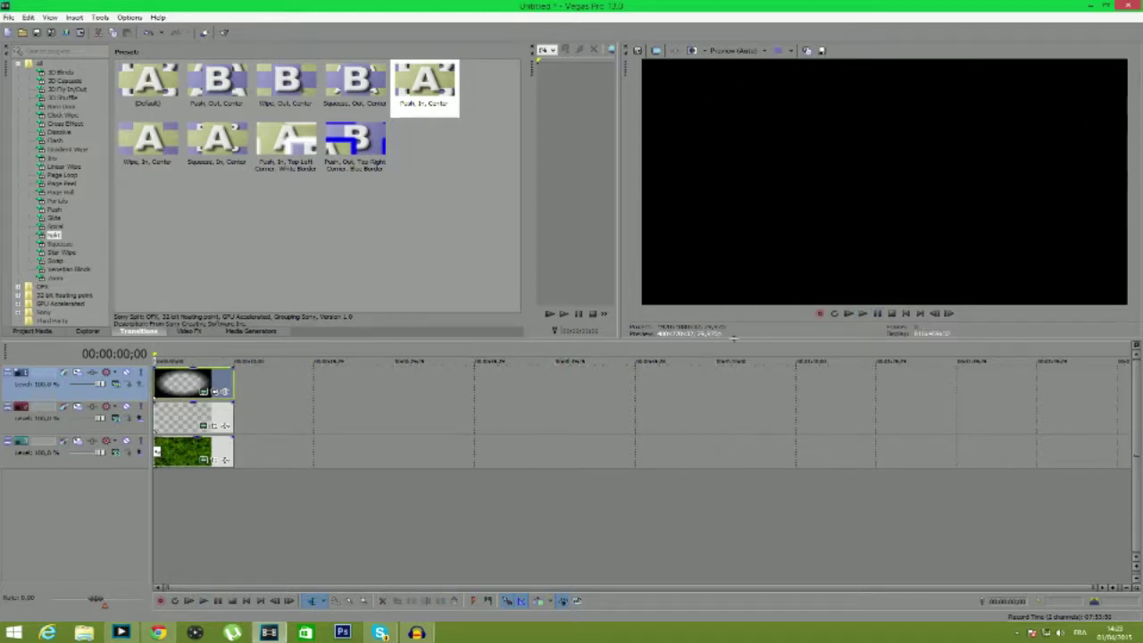
click(866, 313)
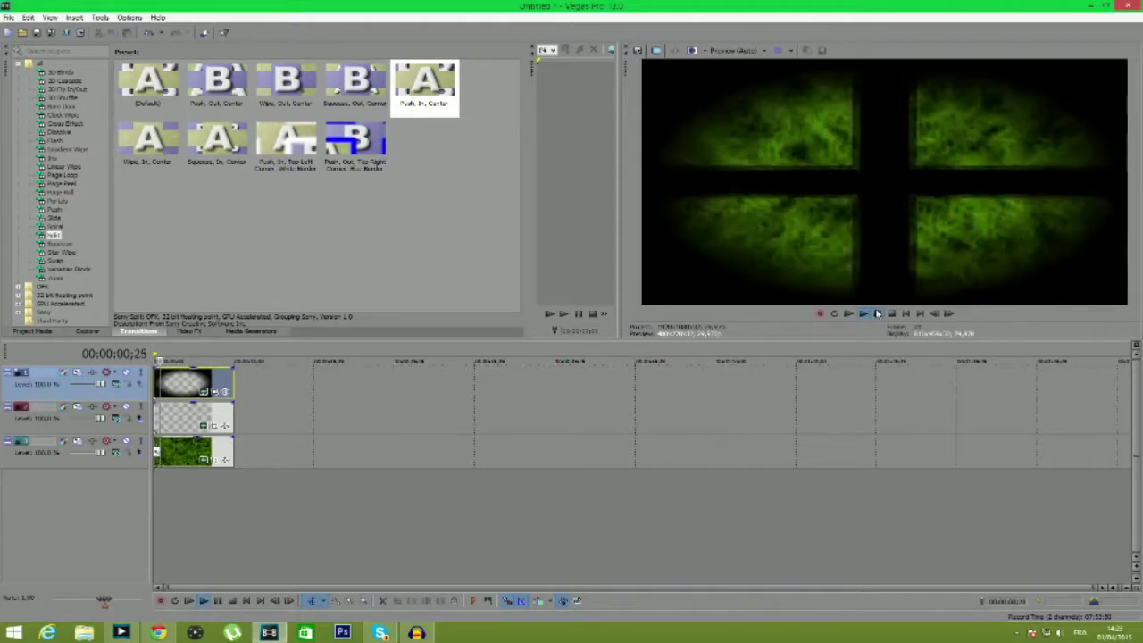
click(878, 314)
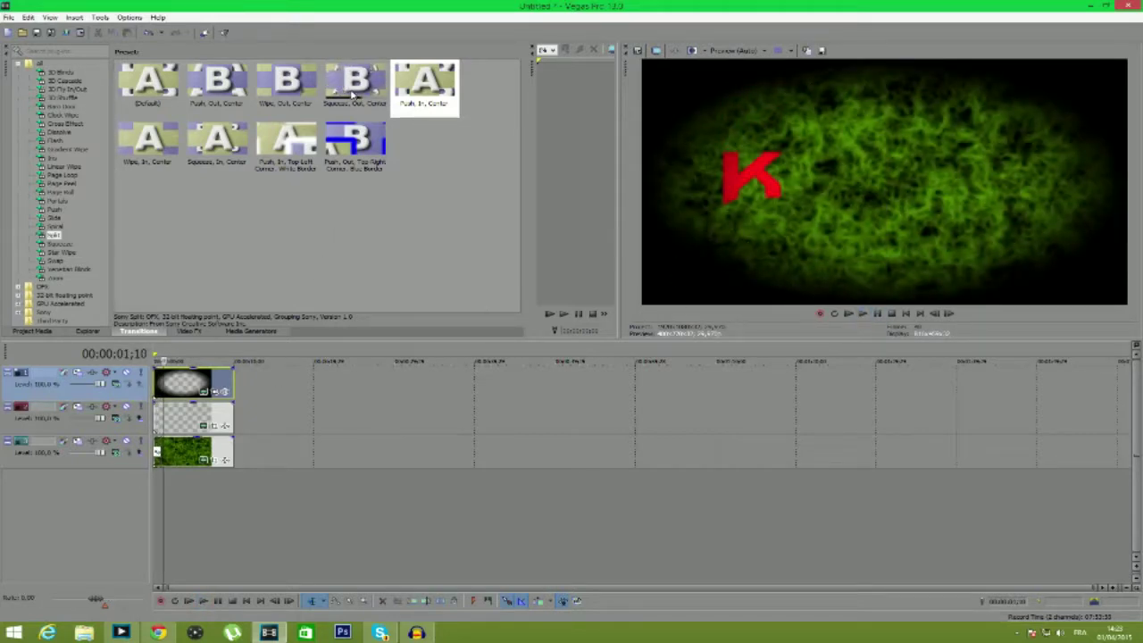
- Try the Split preset "Push, In, Center" at the start of the KRISM title and replay the intro
drag(419, 87, 158, 407)
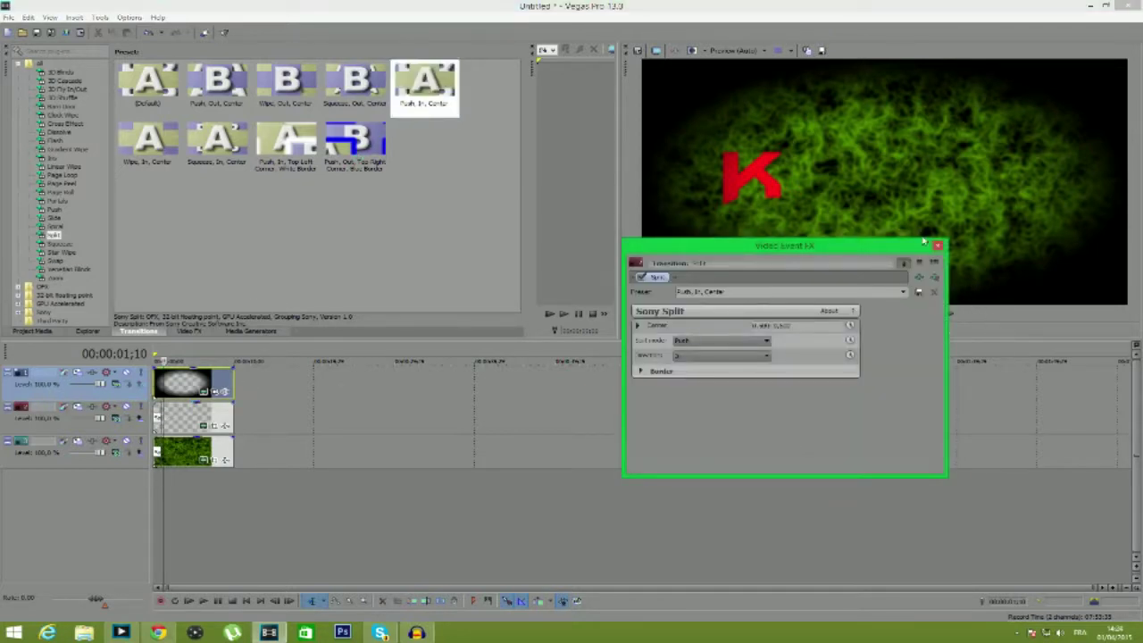
click(937, 244)
click(906, 314)
click(862, 313)
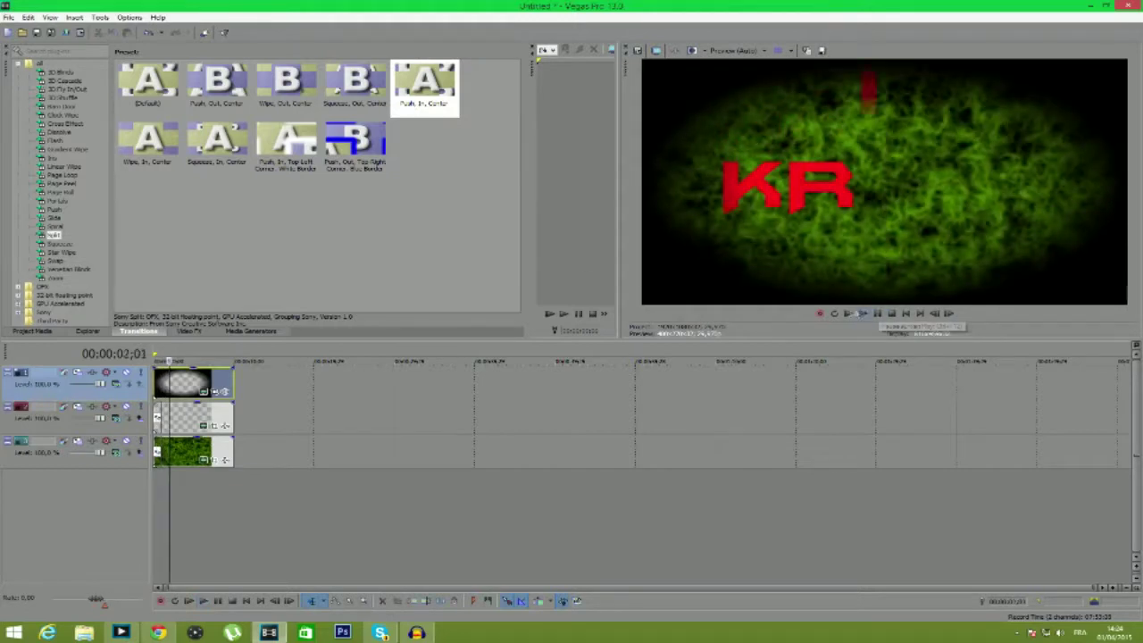
- Undo the Split transition on the KRISM title event
click(27, 17)
click(32, 31)
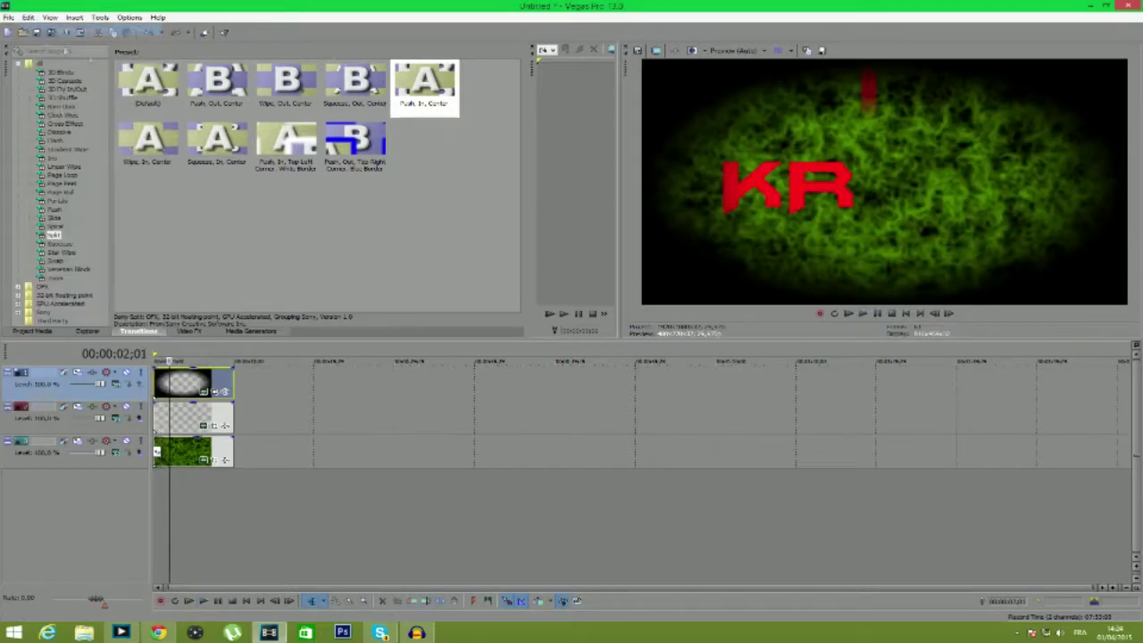
- Apply the Portals transition preset "Plaid" to the end of the Moss background event and close its settings
click(64, 123)
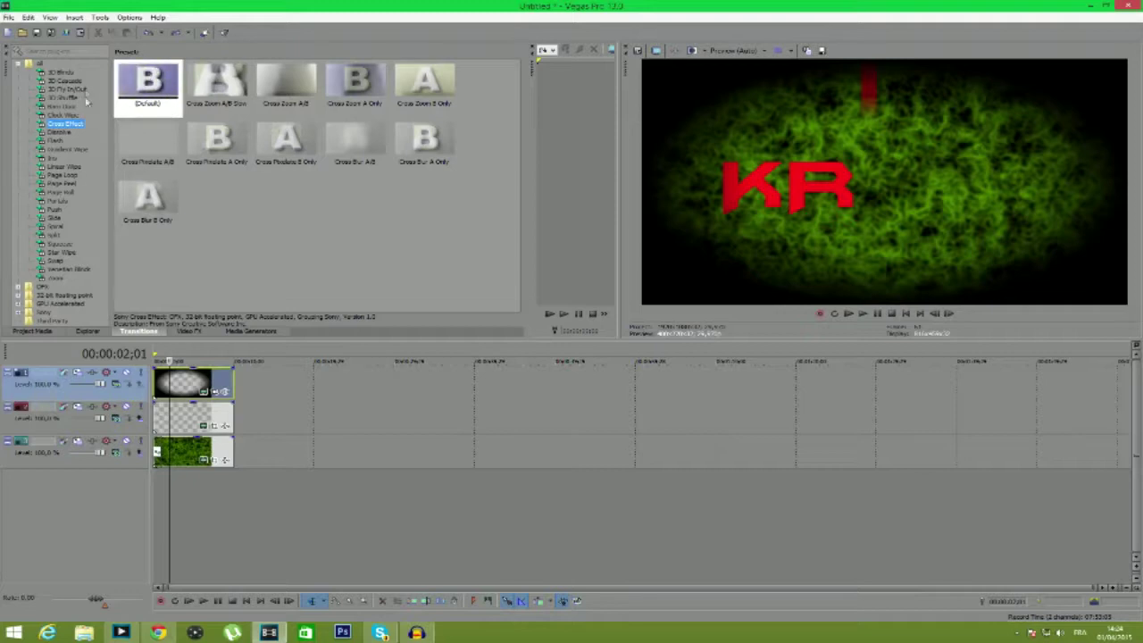
click(56, 236)
click(59, 202)
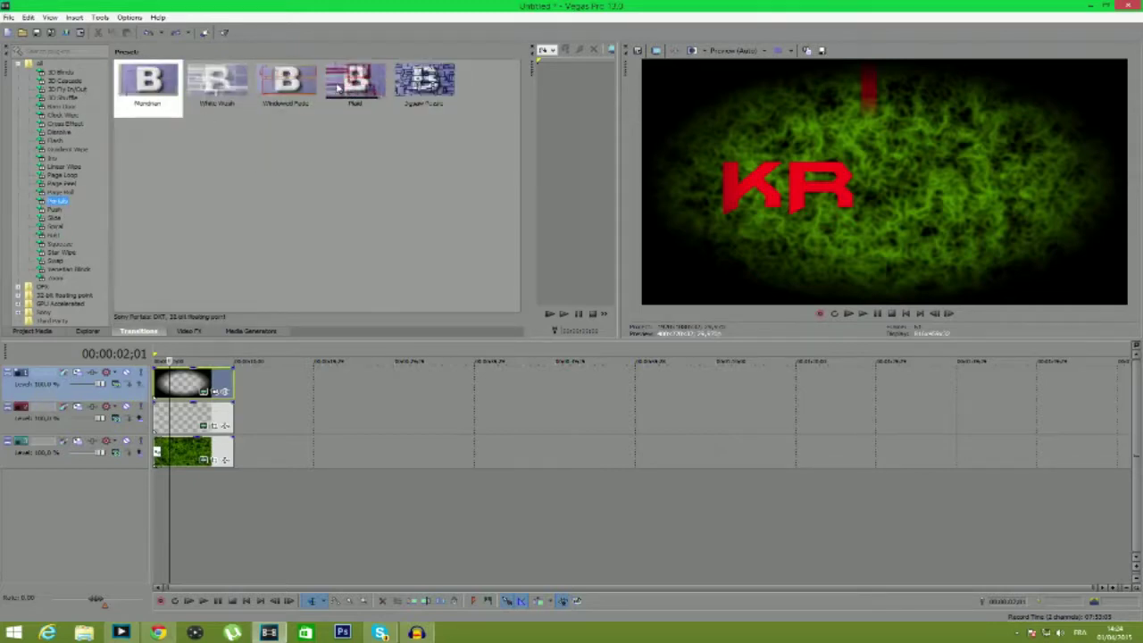
click(338, 87)
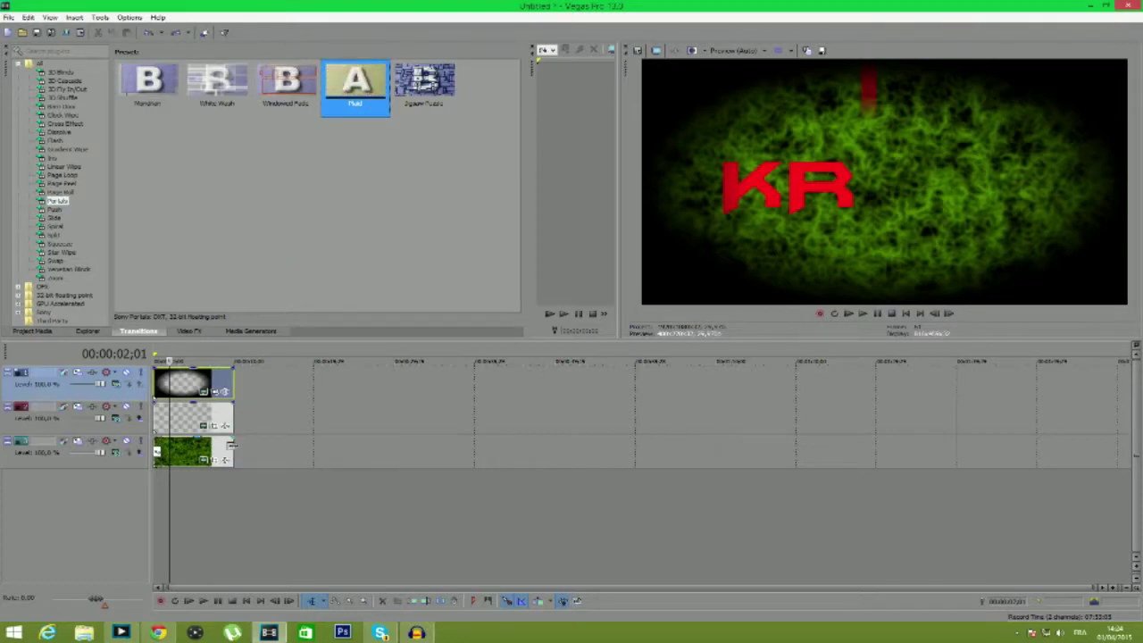
mouse_move(345, 90)
mouse_down()
mouse_move(336, 151)
mouse_move(232, 446)
mouse_up()
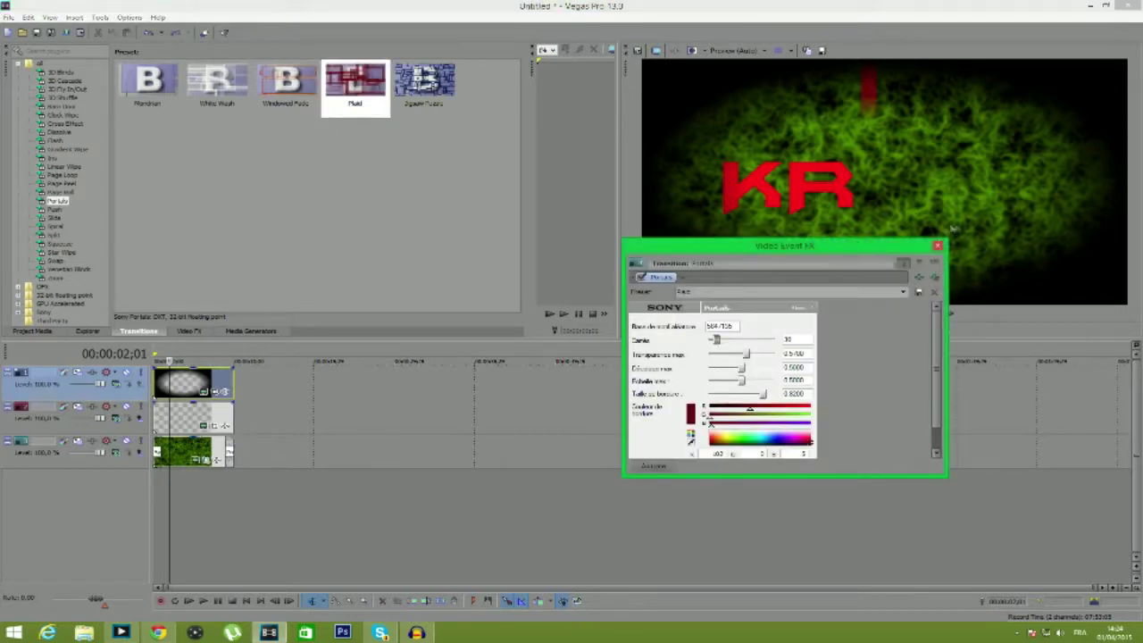
click(936, 246)
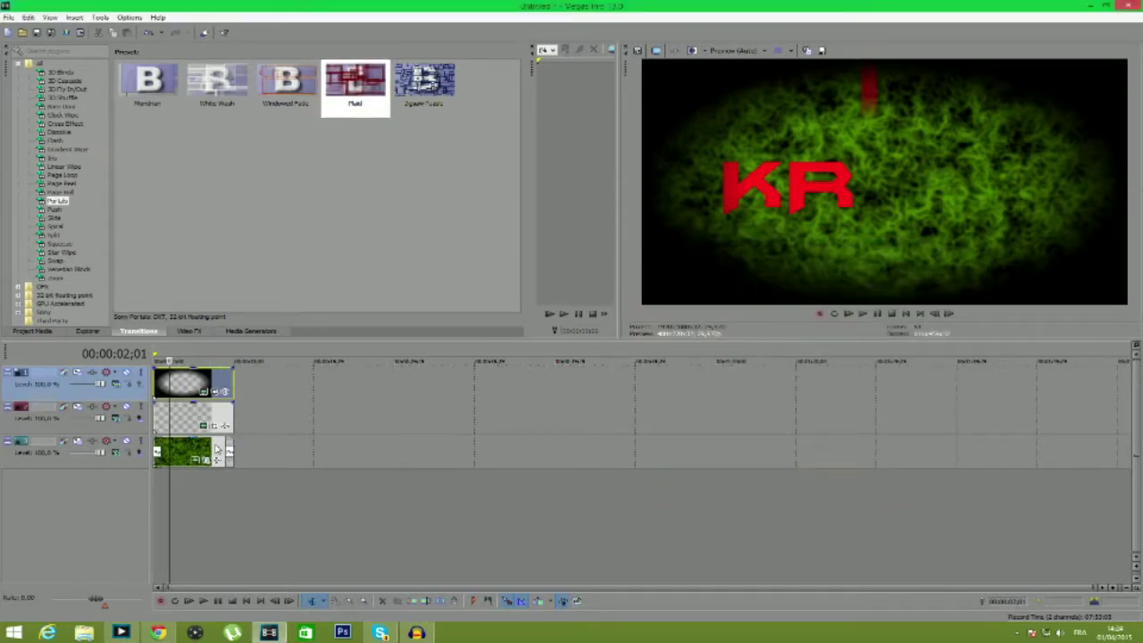
- Play the intro to its end to preview the Portals transition, returning to the start and checking the title at 00:00:04;04
click(214, 453)
click(862, 314)
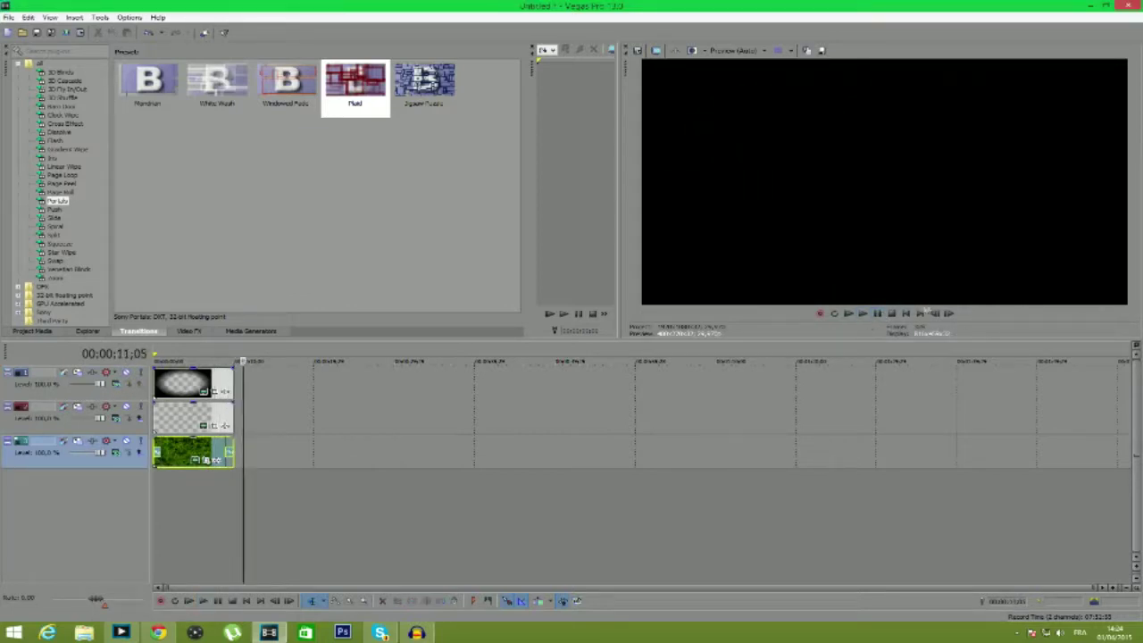
click(903, 314)
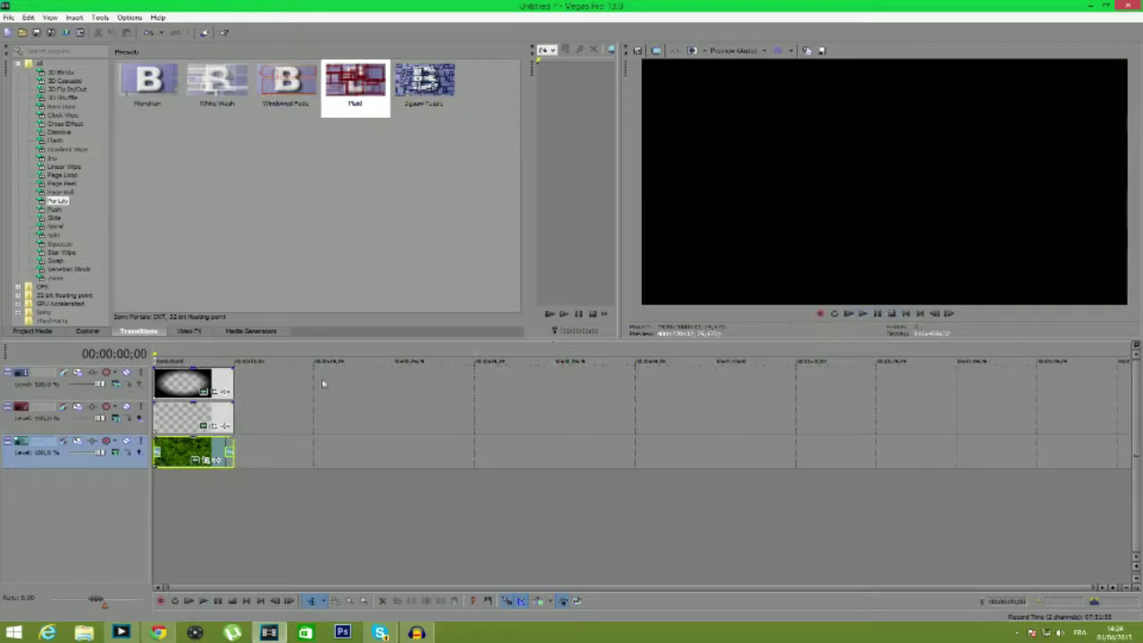
click(185, 384)
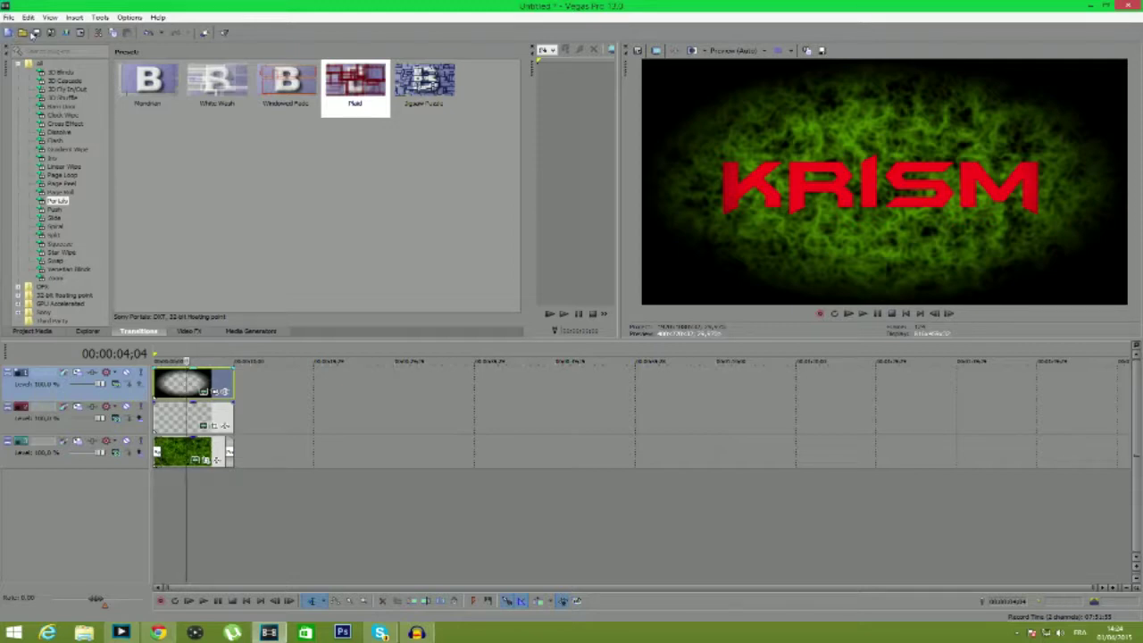
- Import the MP3 "Bodybangers ft. Victoria Kern - Gimme More (Extended Mix)" from the Téléchargements folder into the project
click(22, 33)
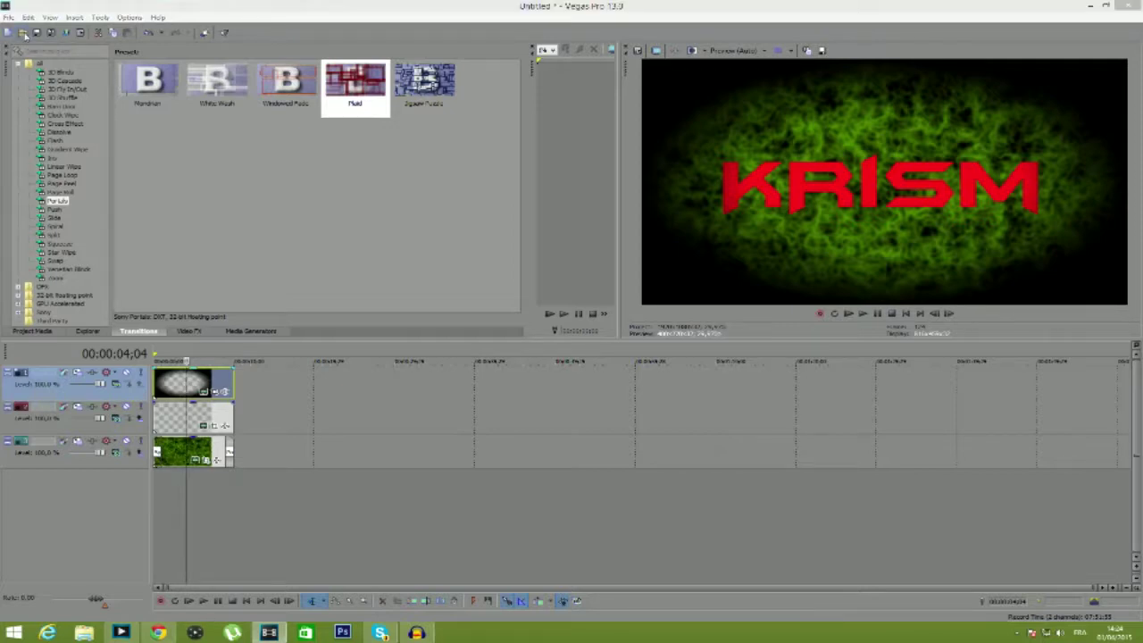
click(45, 194)
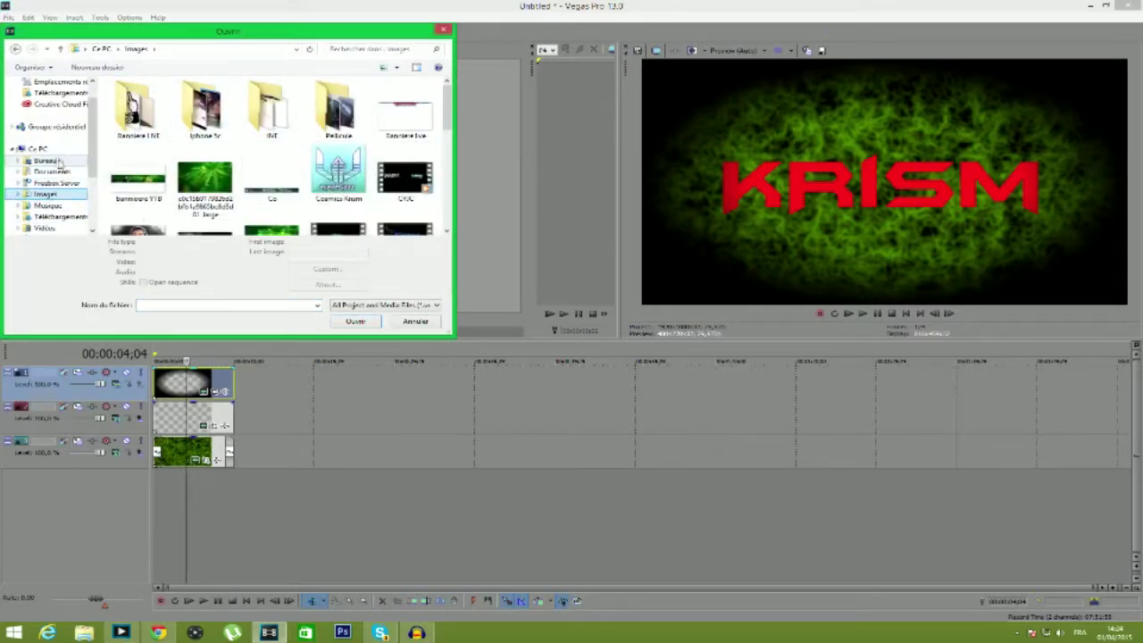
click(63, 95)
drag(448, 105, 445, 153)
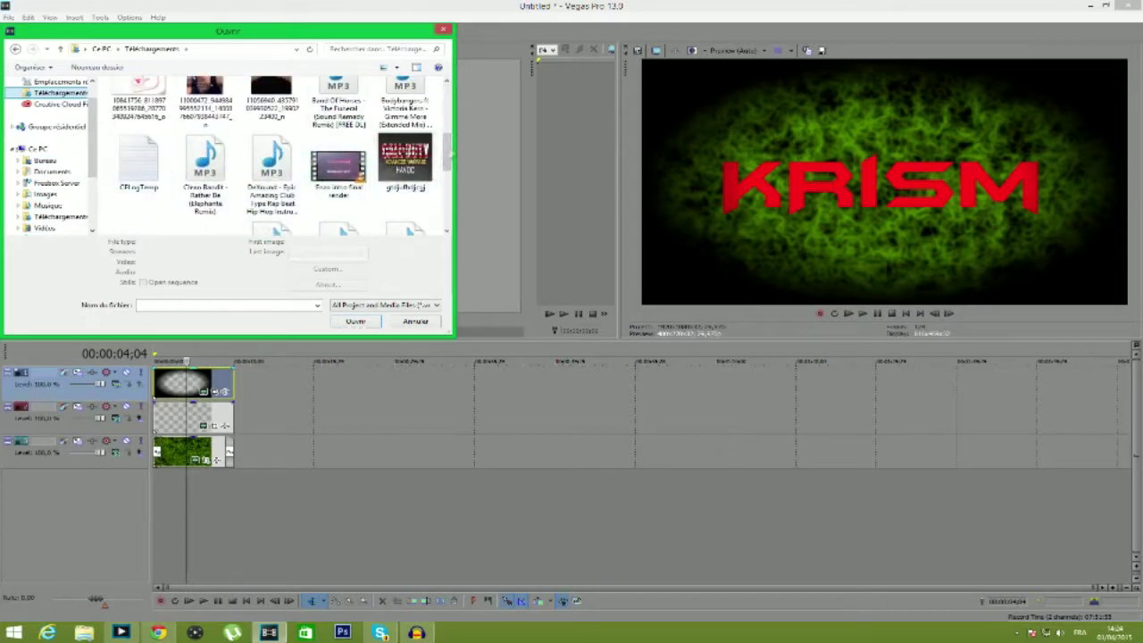
drag(448, 153, 449, 155)
click(413, 115)
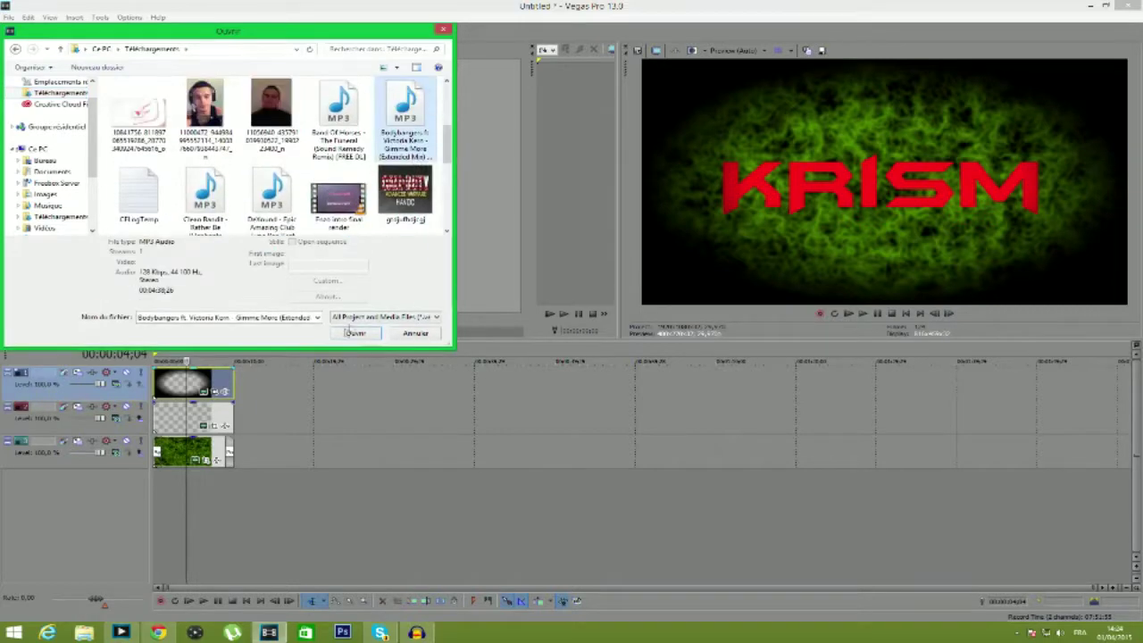
click(346, 324)
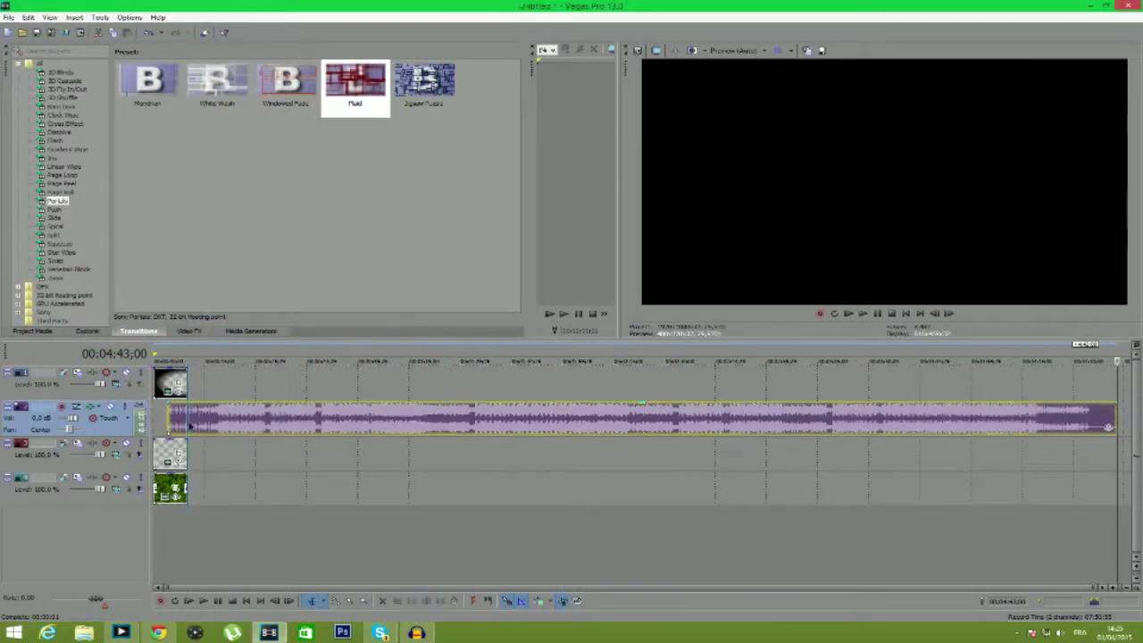
- Move the music event to the start of the timeline and lower the audio track's volume
drag(196, 412, 174, 415)
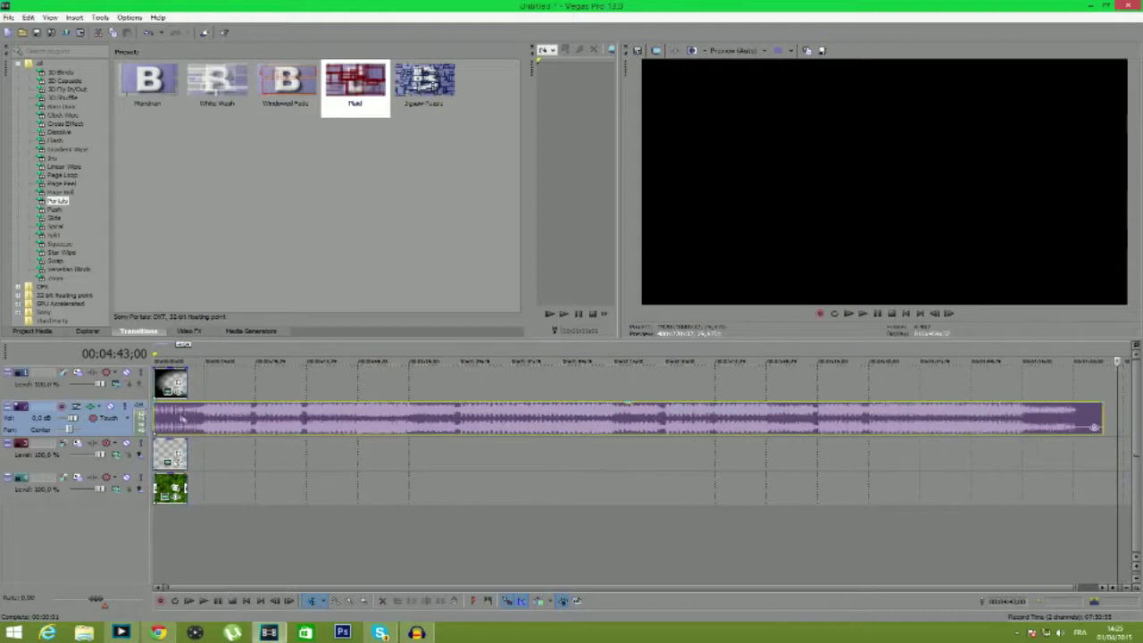
click(187, 418)
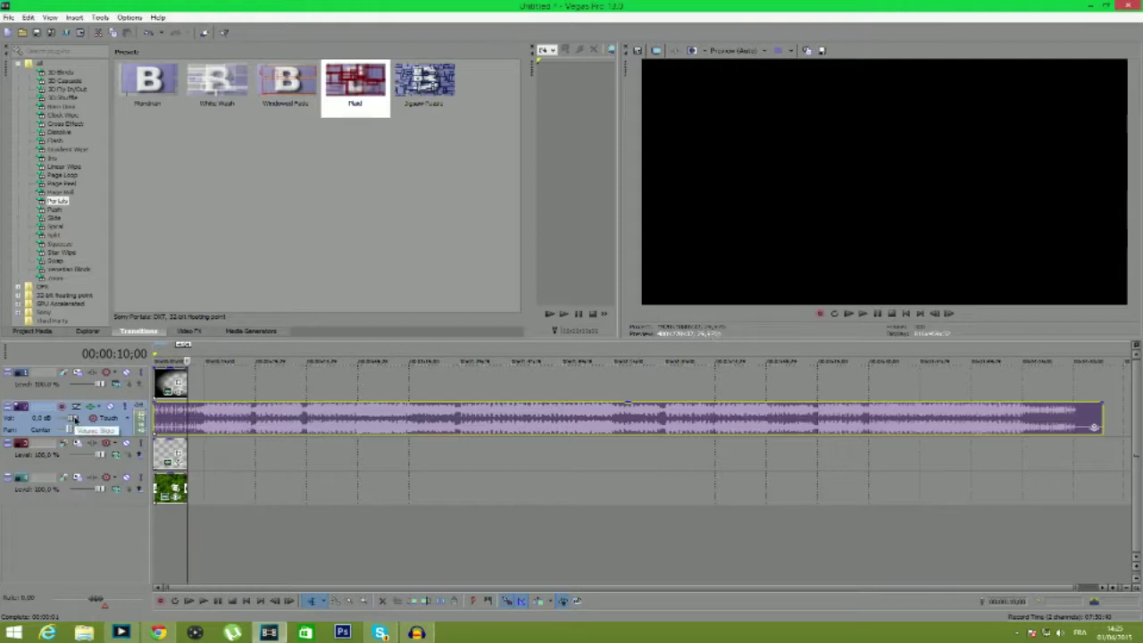
drag(75, 419, 68, 418)
- Listen to the music past the intro and set the audio track's volume to -8.7 dB
click(863, 315)
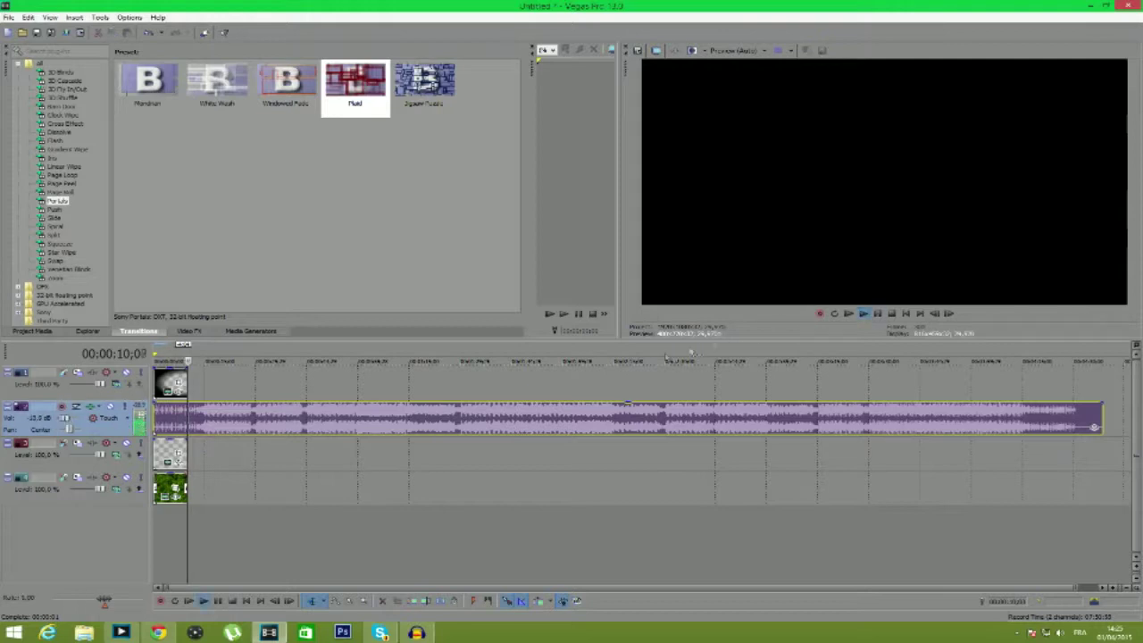
click(879, 315)
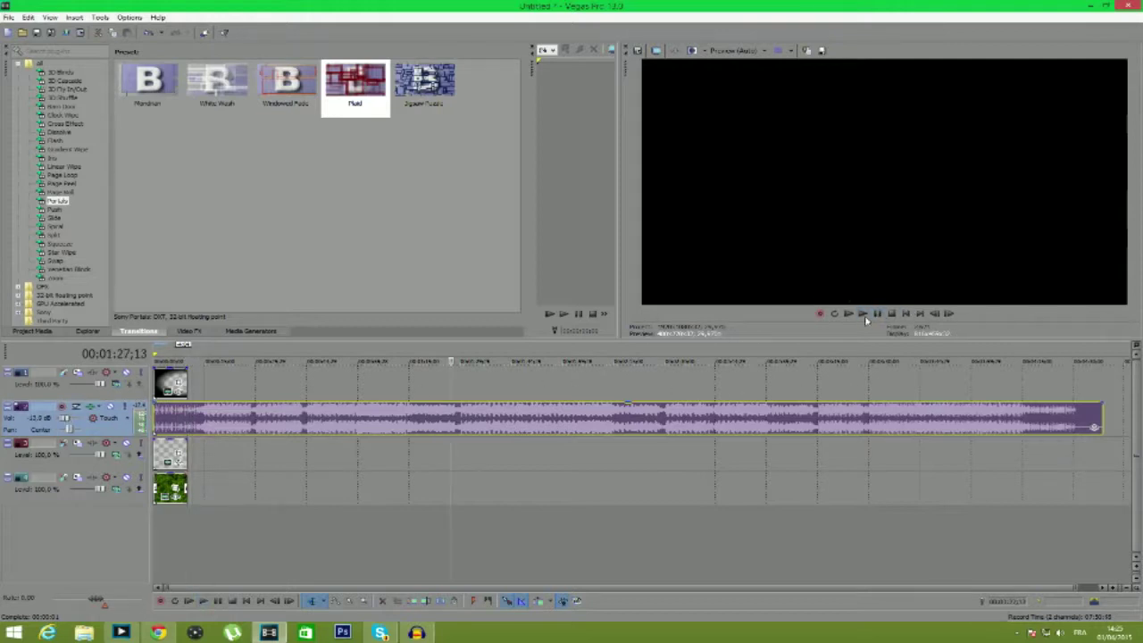
click(864, 316)
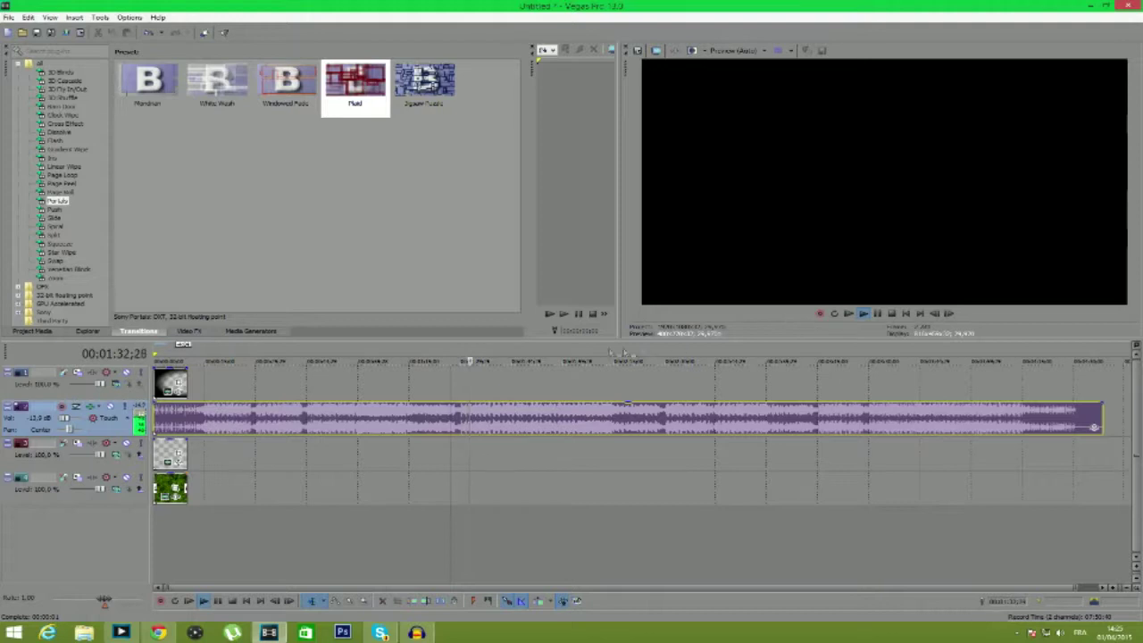
drag(65, 419, 90, 419)
click(877, 315)
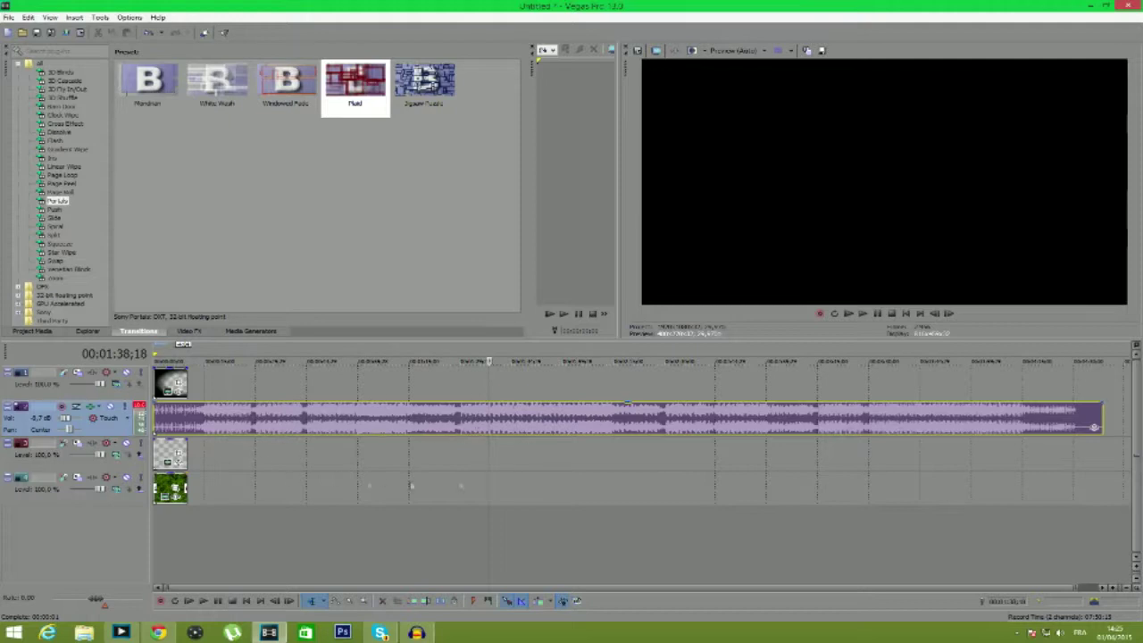
- Replay the music around 1:30 and place the cursor at 00:01:30;11, just after the quiet passage
click(461, 418)
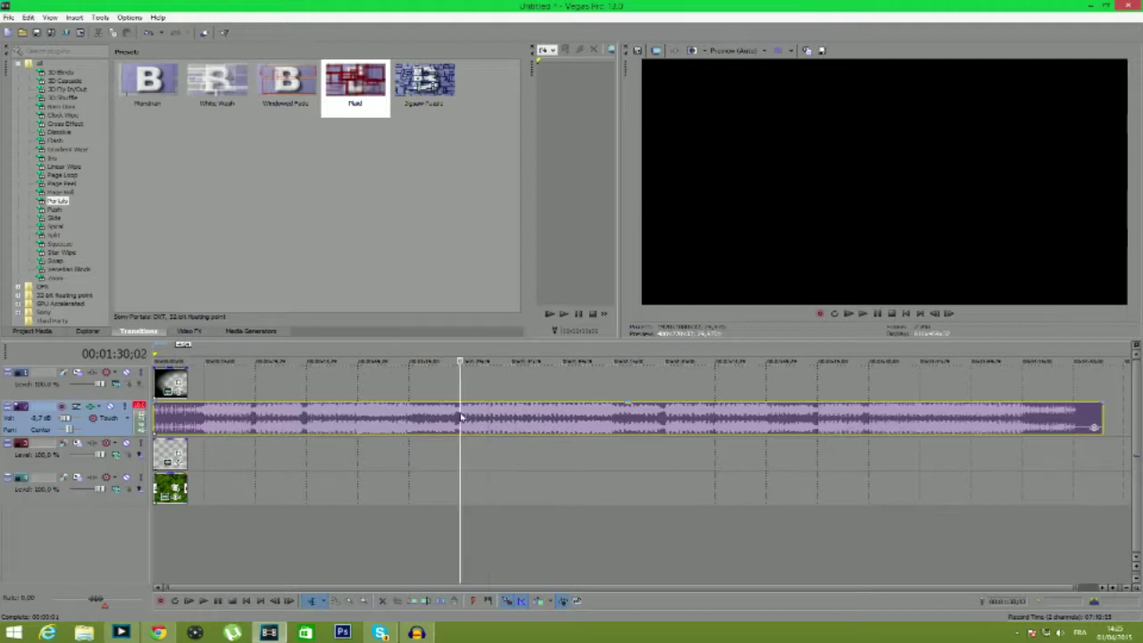
scroll(404, 429, up, 3)
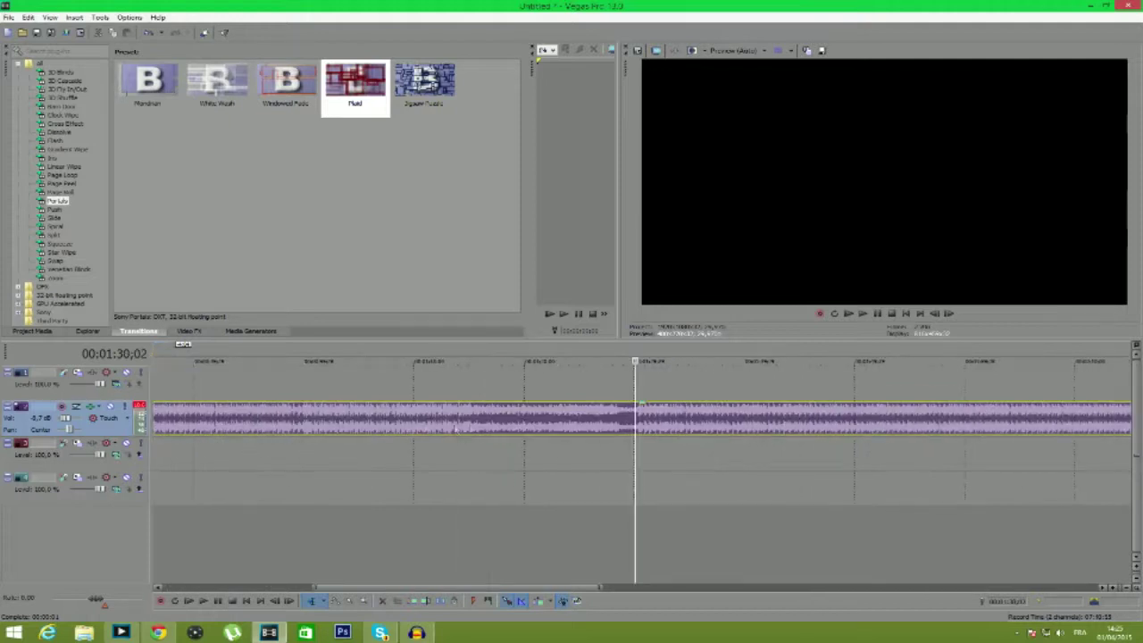
click(876, 318)
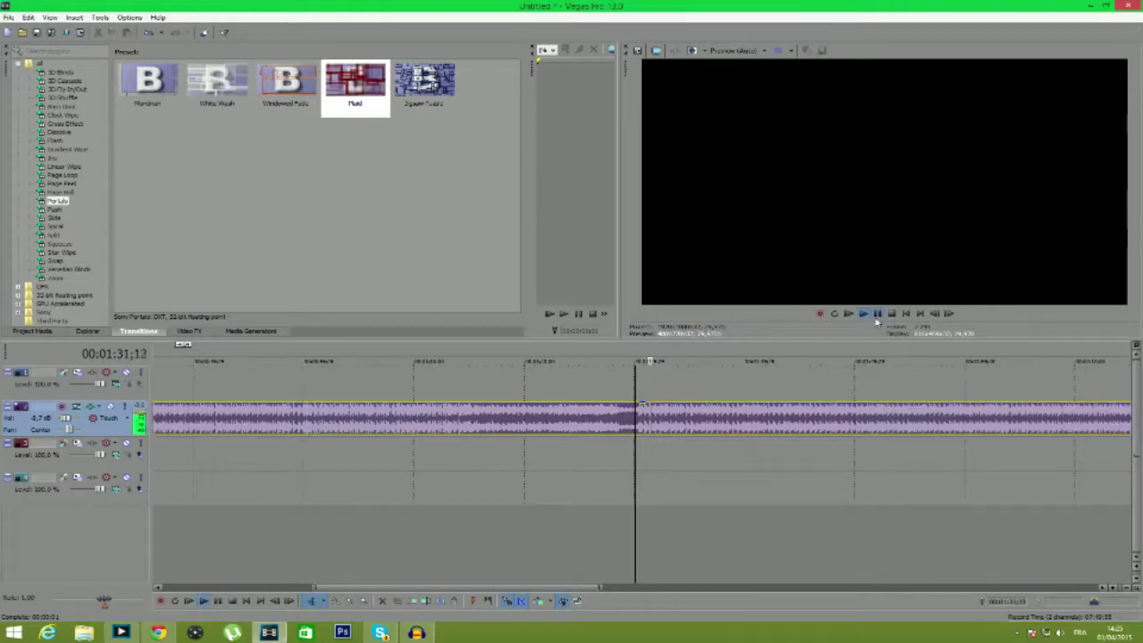
click(876, 317)
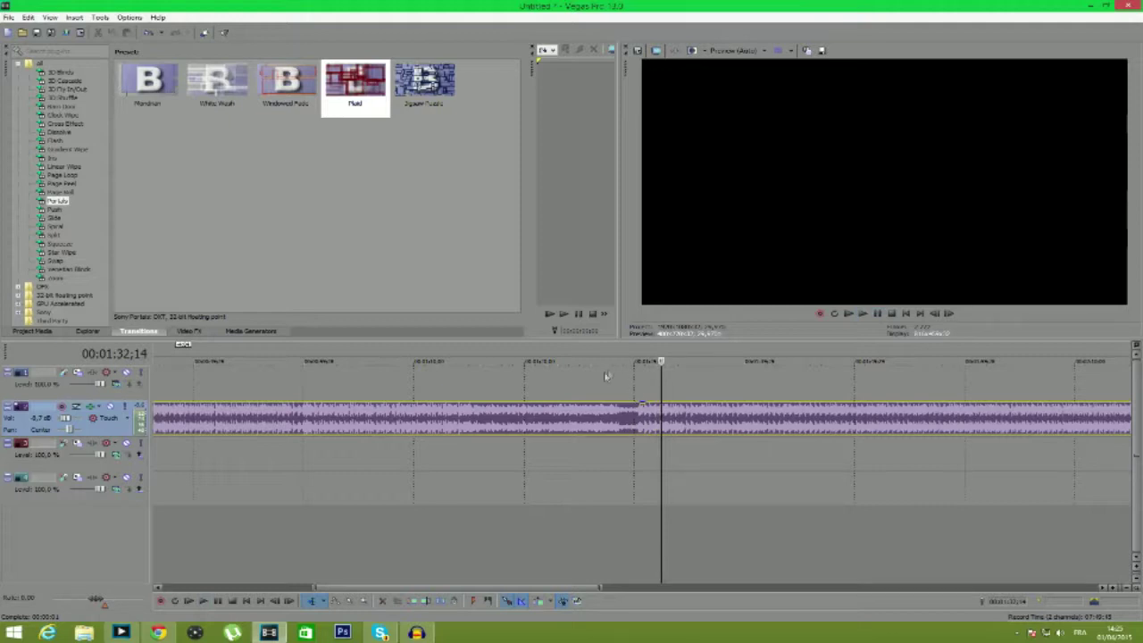
click(637, 411)
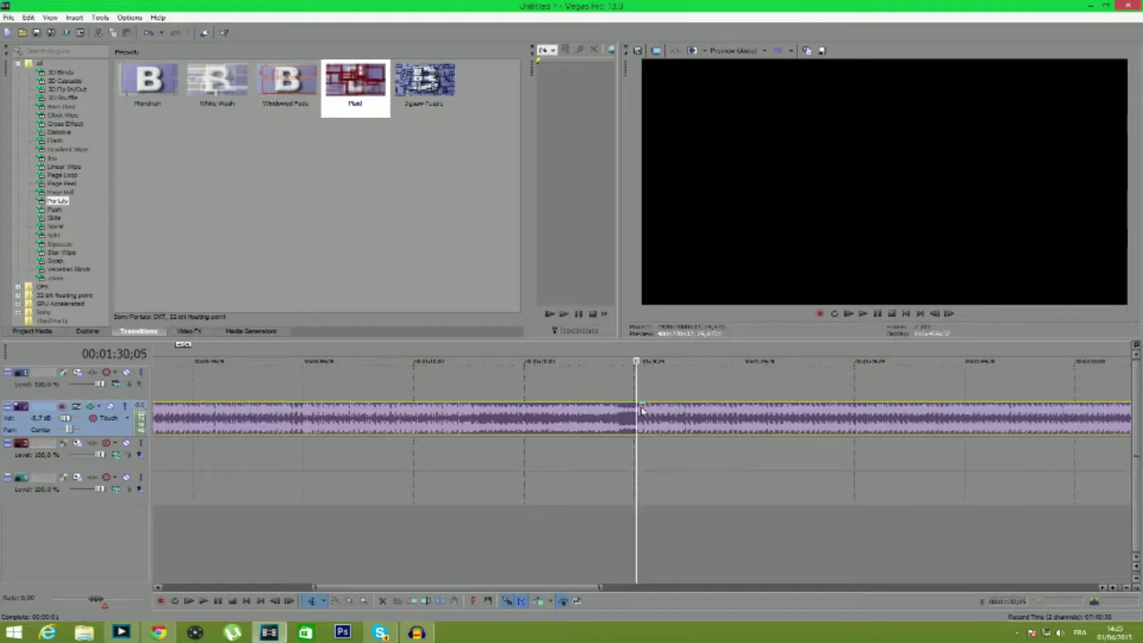
click(877, 315)
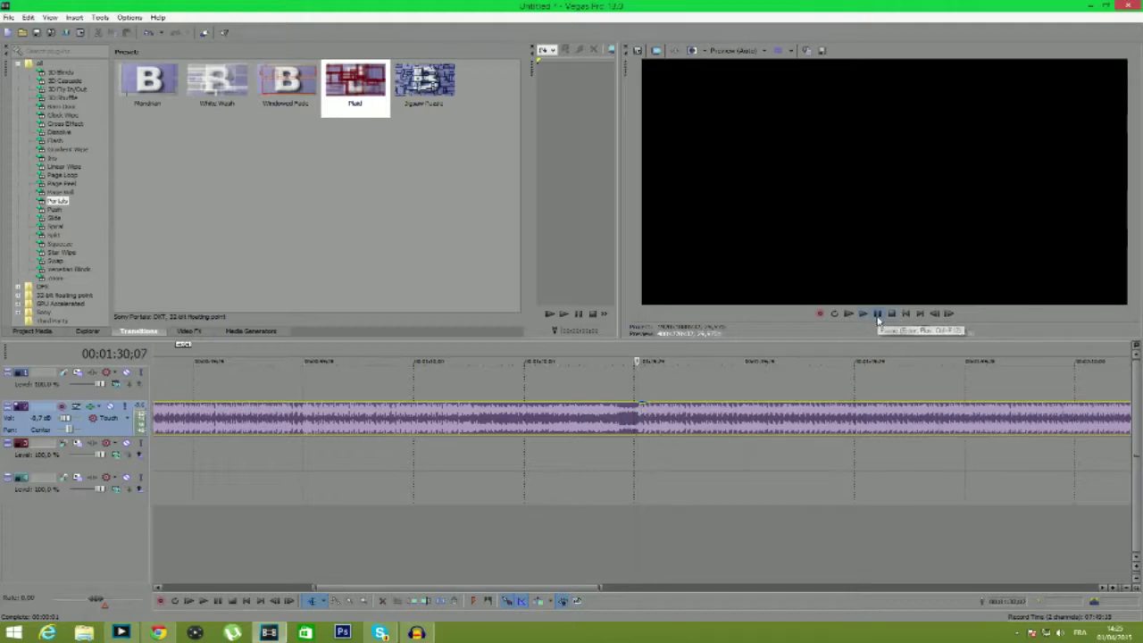
click(640, 417)
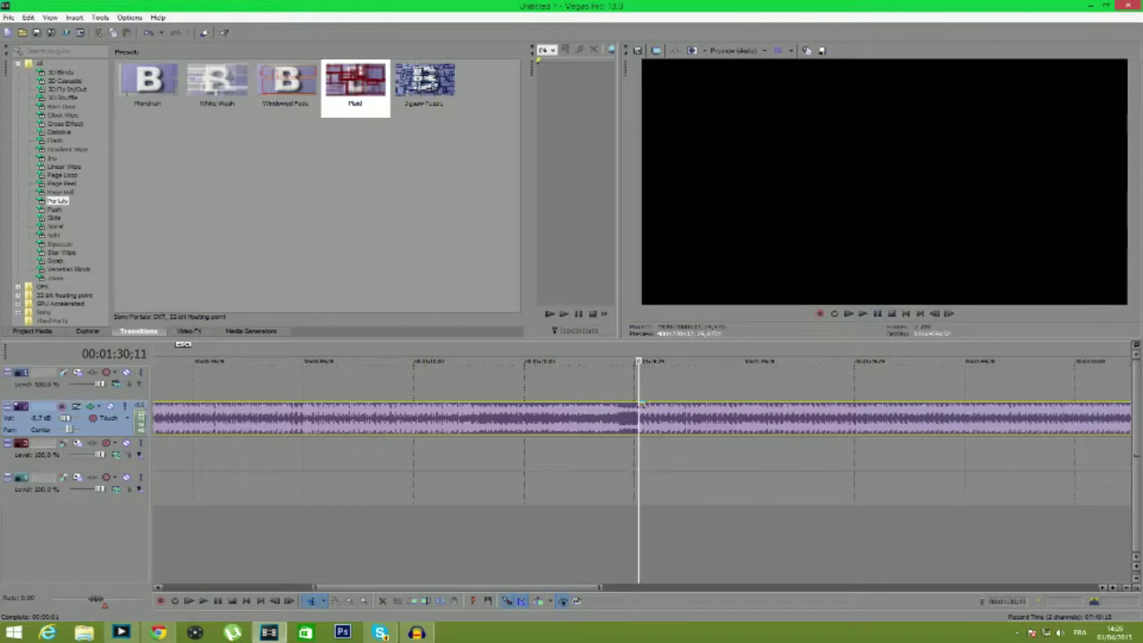
- Trim the start of the music to the cursor at 00:01:30;11 and move the remaining audio to the timeline's start
scroll(642, 409, down, 3)
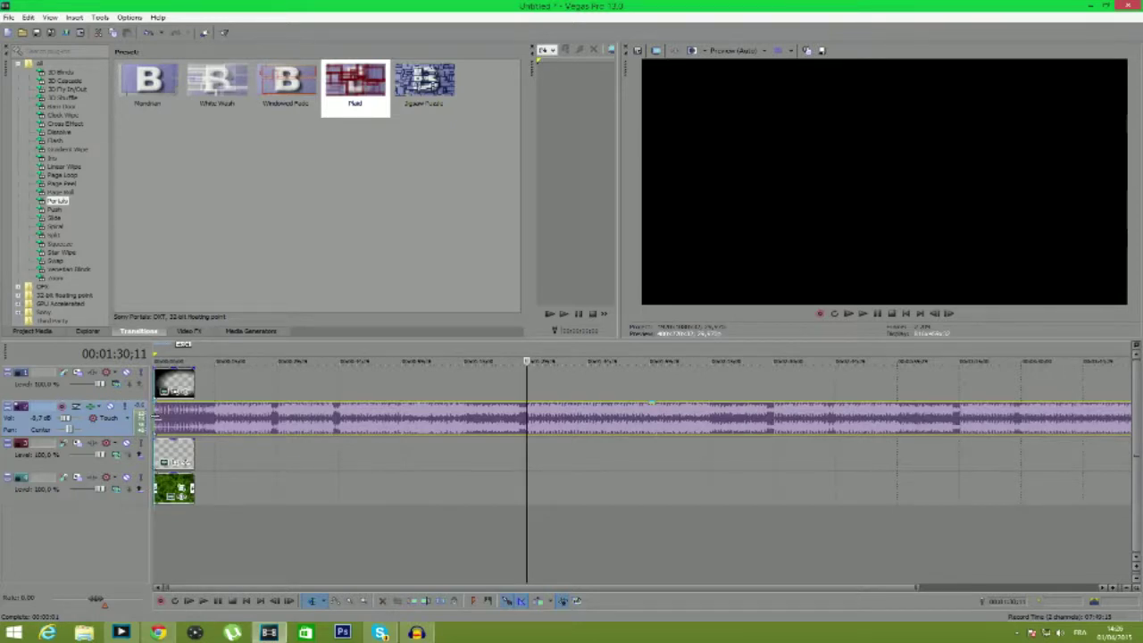
drag(156, 417, 532, 421)
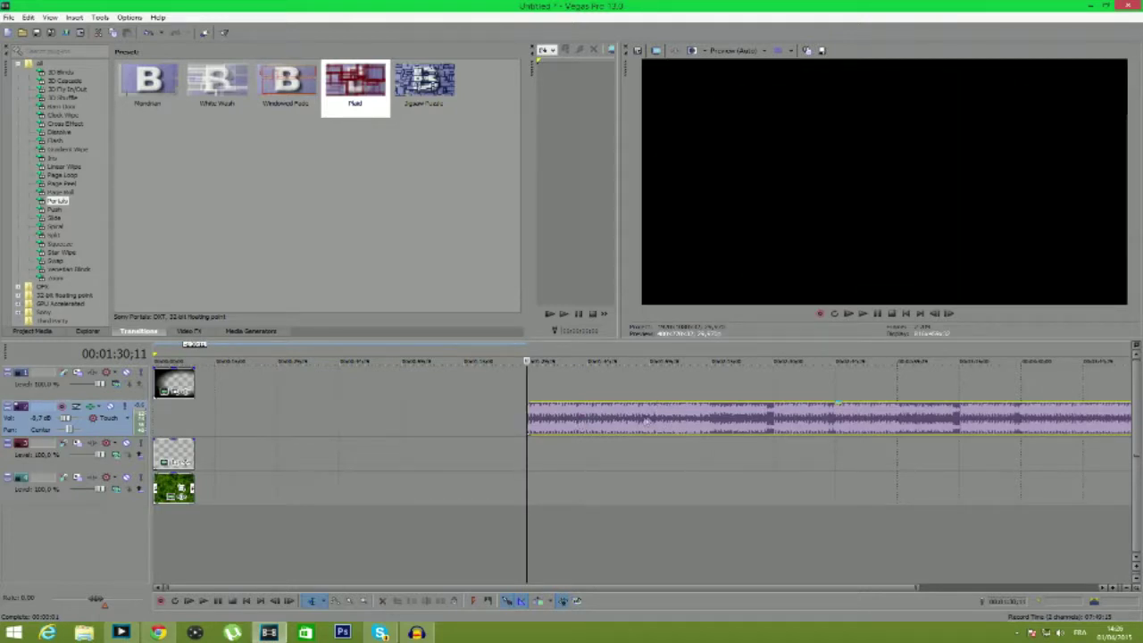
drag(646, 419, 252, 424)
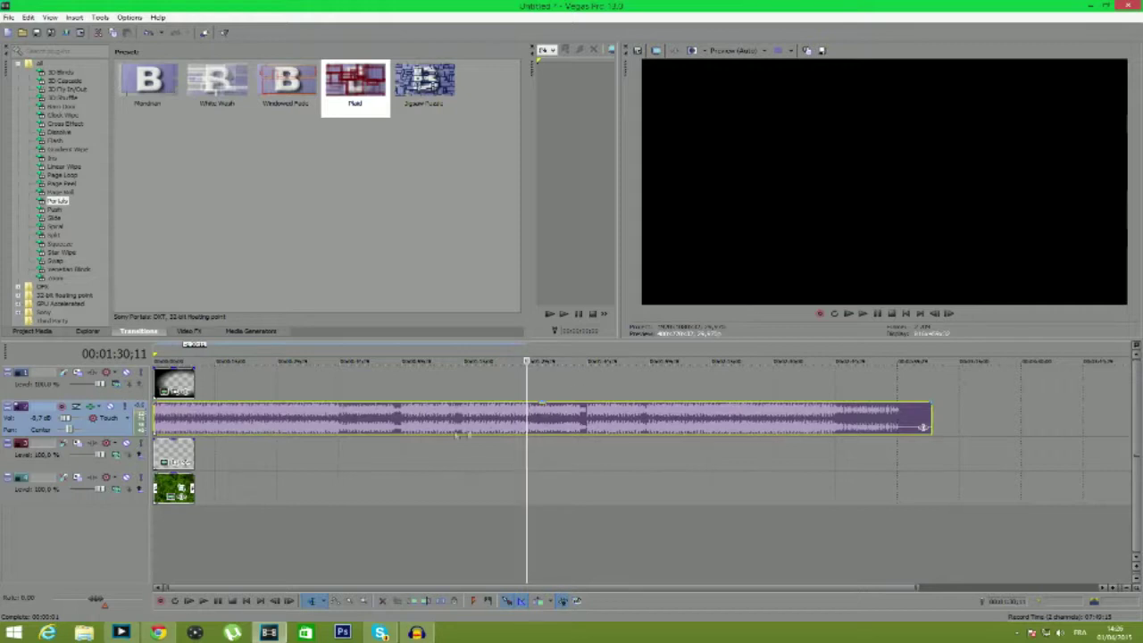
mouse_move(424, 427)
mouse_down()
mouse_move(684, 413)
mouse_move(416, 419)
mouse_up()
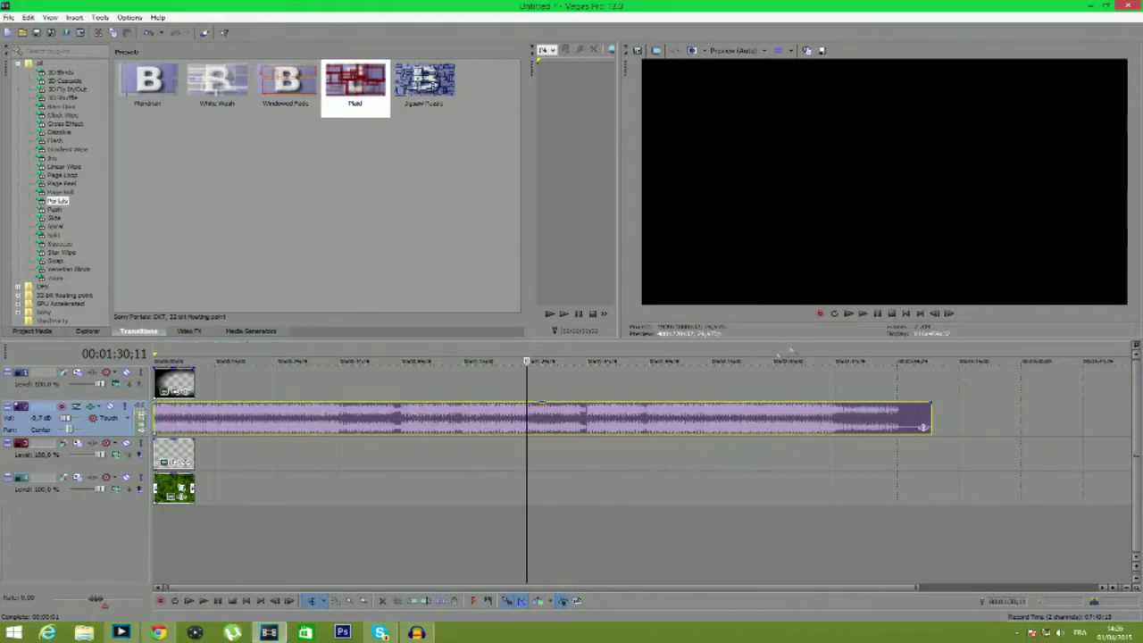
- Play the intro from the start to check the trimmed music against the title animation
click(905, 314)
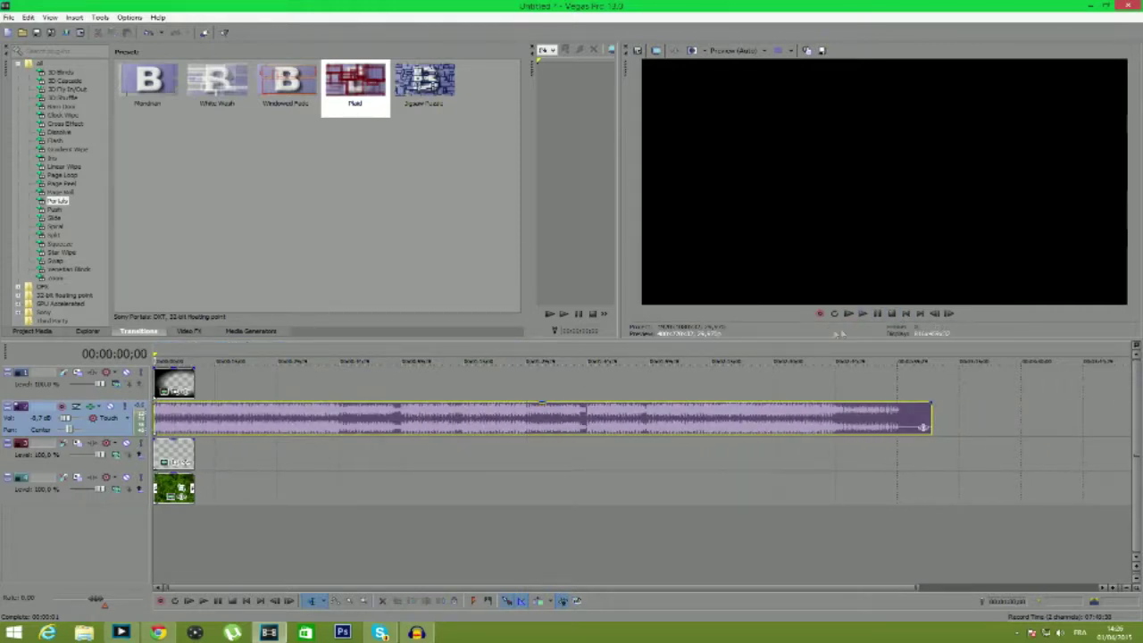
click(878, 320)
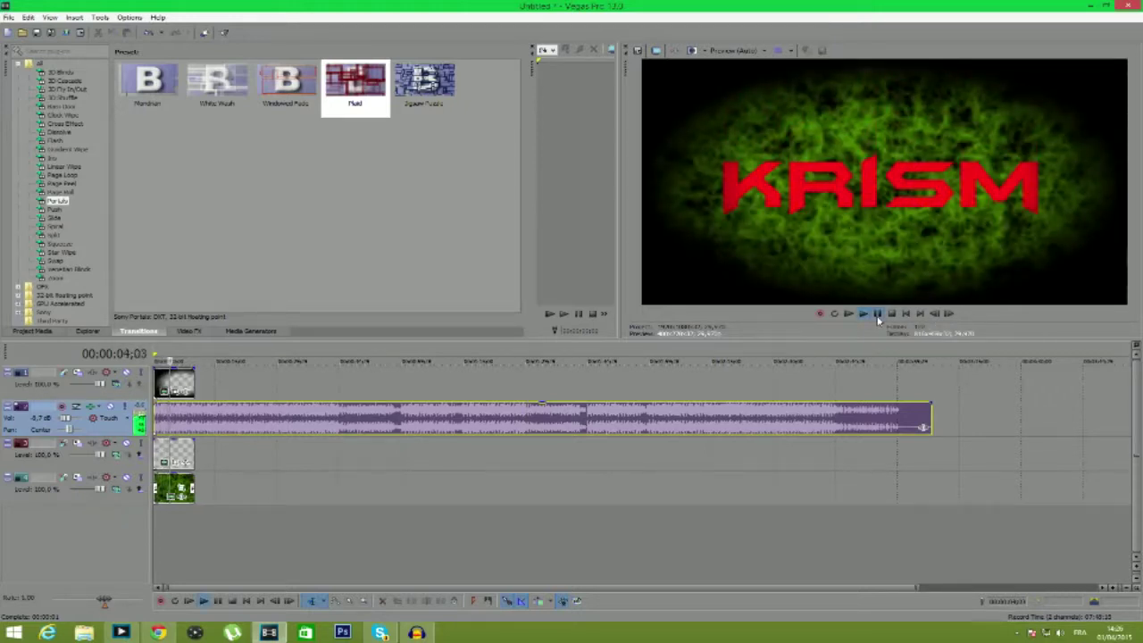
click(877, 317)
- Step through the title animation frame by frame and place the cursor at 00:00:01;12, where the letter K has landed
scroll(180, 423, up, 3)
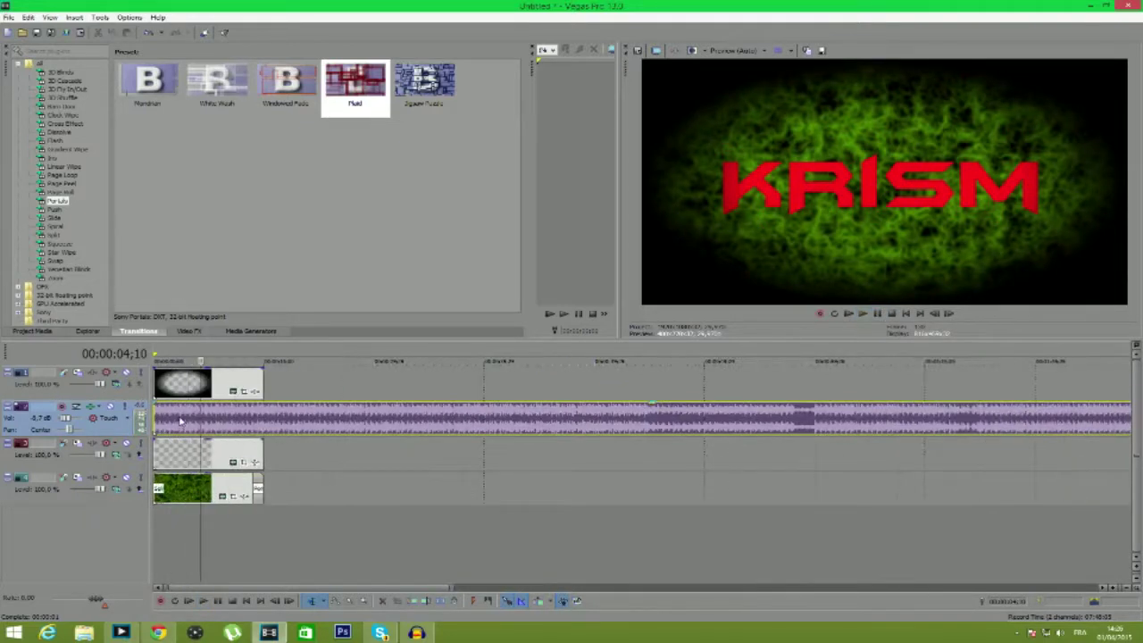
click(173, 414)
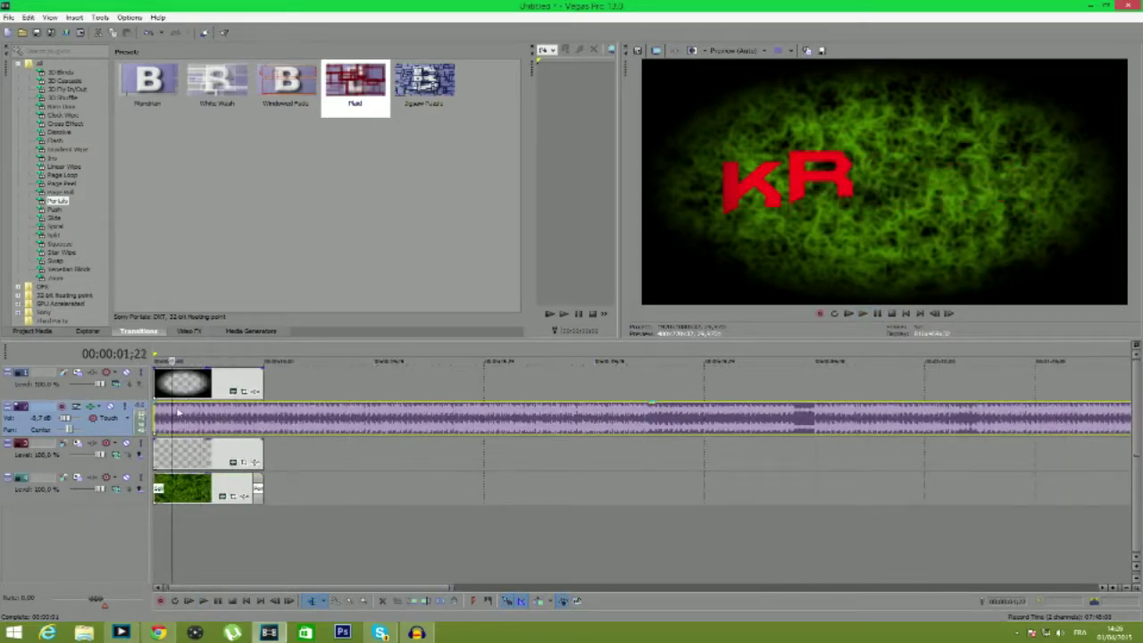
key(Left)
key(Left)
key(Left)
key(Left)
key(Left)
key(Left)
key(Left)
key(Left)
key(Left)
key(Left)
key(Left)
key(Left)
key(Left)
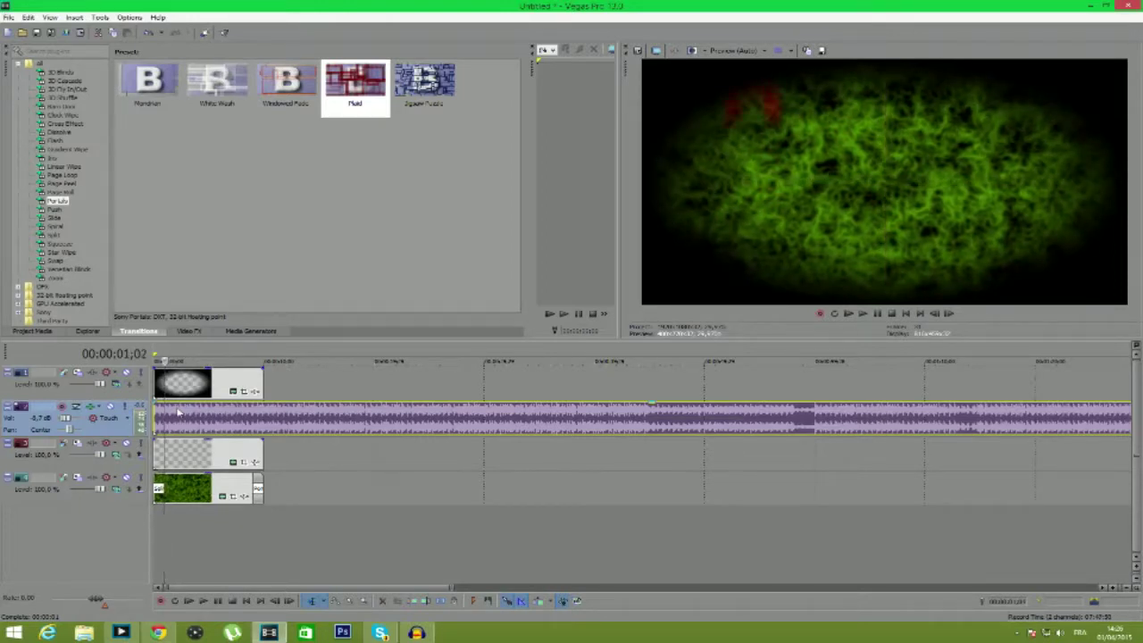
key(Right)
key(Right)
key(Right)
key(Right)
key(Right)
key(Right)
key(Right)
key(Right)
key(Right)
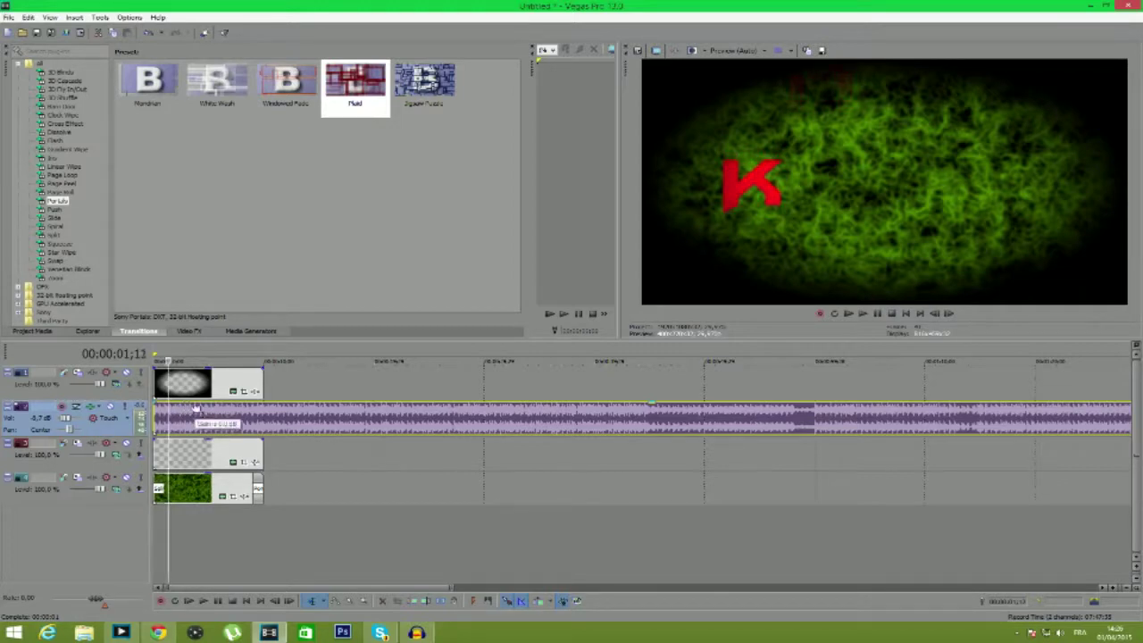
- Shift the music so its beat begins at 00:00:01;12 while it still fills the timeline's start, and play the intro to check the sync
mouse_move(188, 421)
mouse_down()
mouse_move(213, 420)
mouse_move(168, 417)
mouse_up()
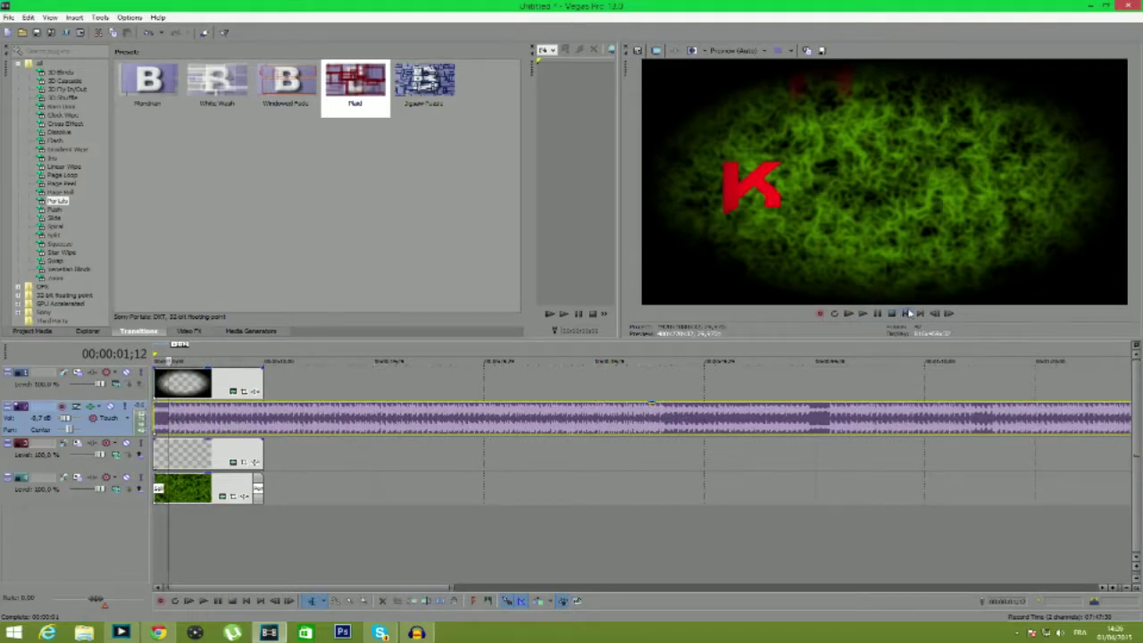
click(905, 314)
click(864, 314)
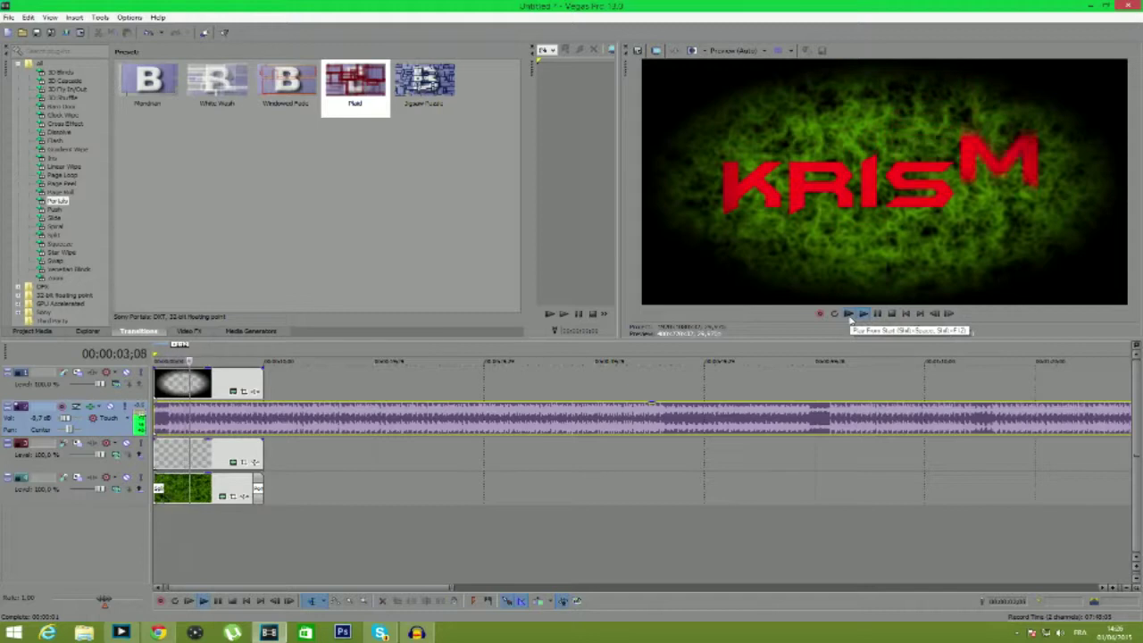
click(879, 315)
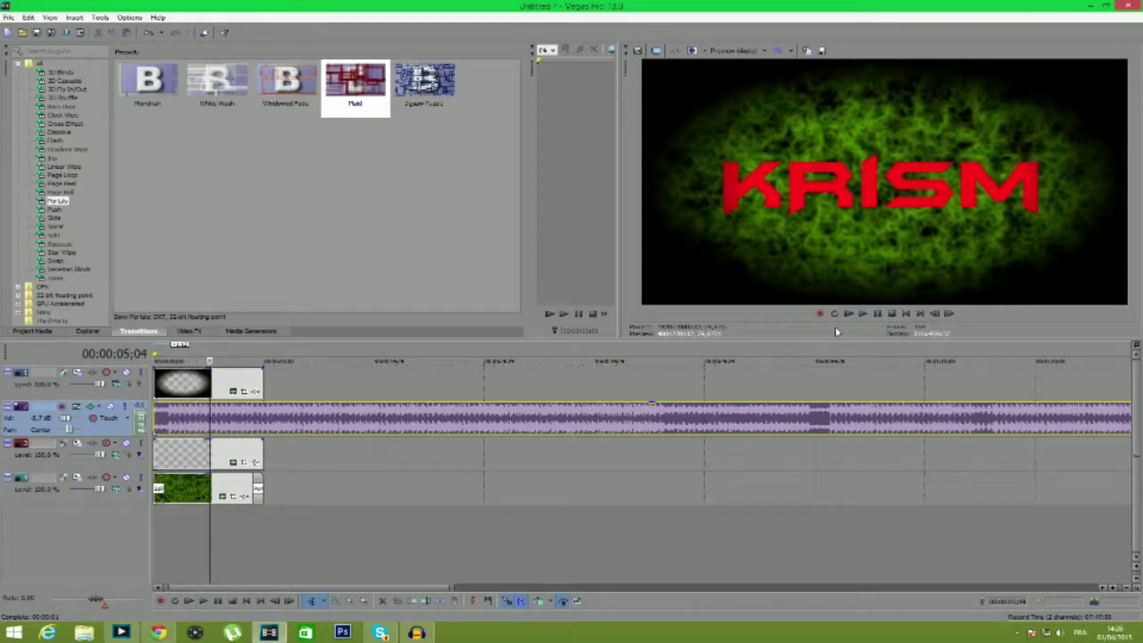
- Trim the end of the music to match the end of the 10-second video events
scroll(642, 410, down, 5)
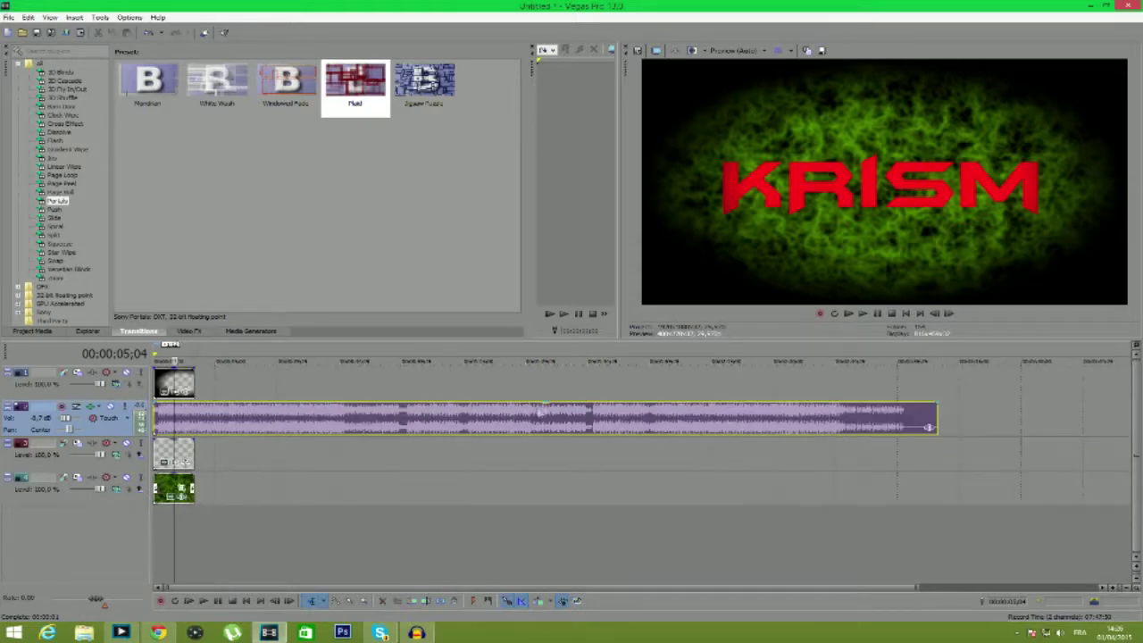
drag(937, 413, 196, 401)
scroll(176, 459, up, 5)
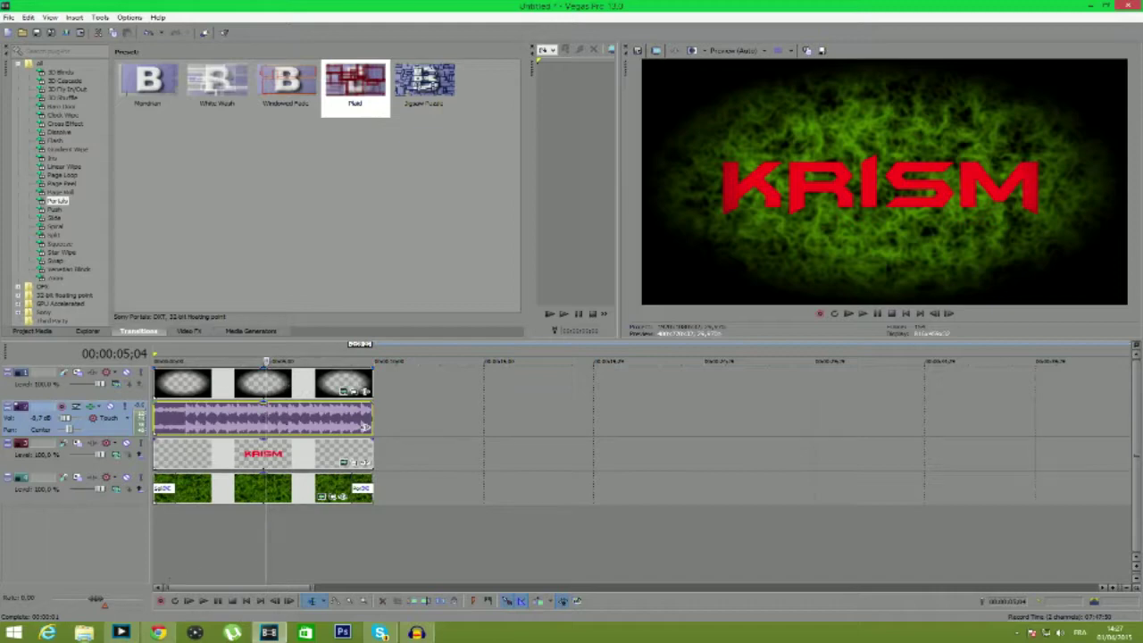
- Look through the existing intro videos in the Documents folder in File Explorer, and close the folder window
click(85, 634)
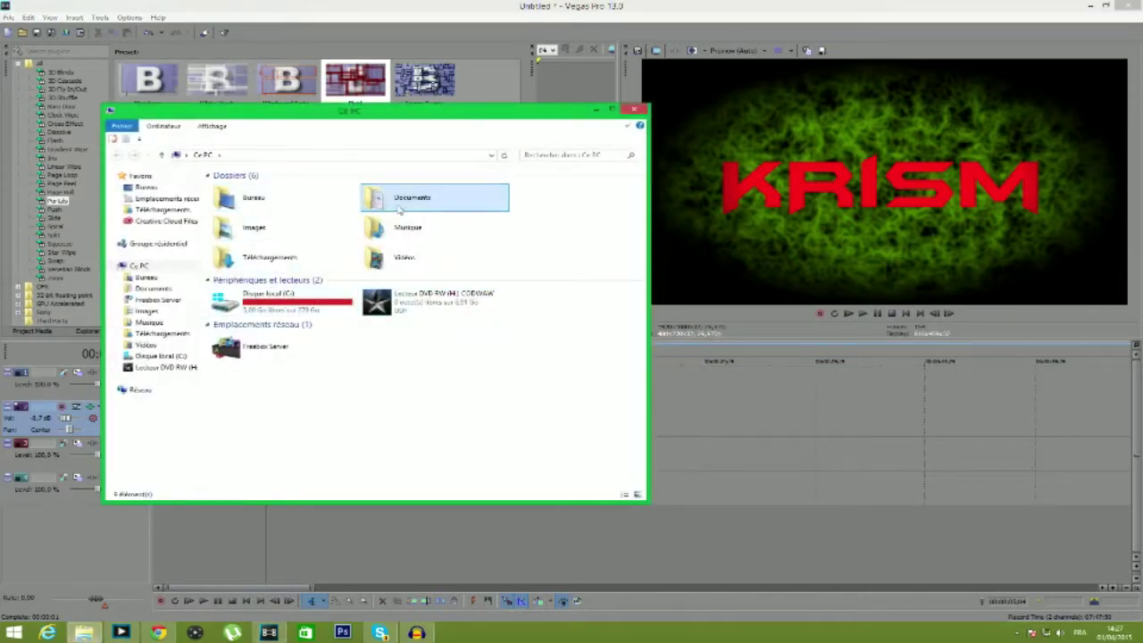
double_click(469, 194)
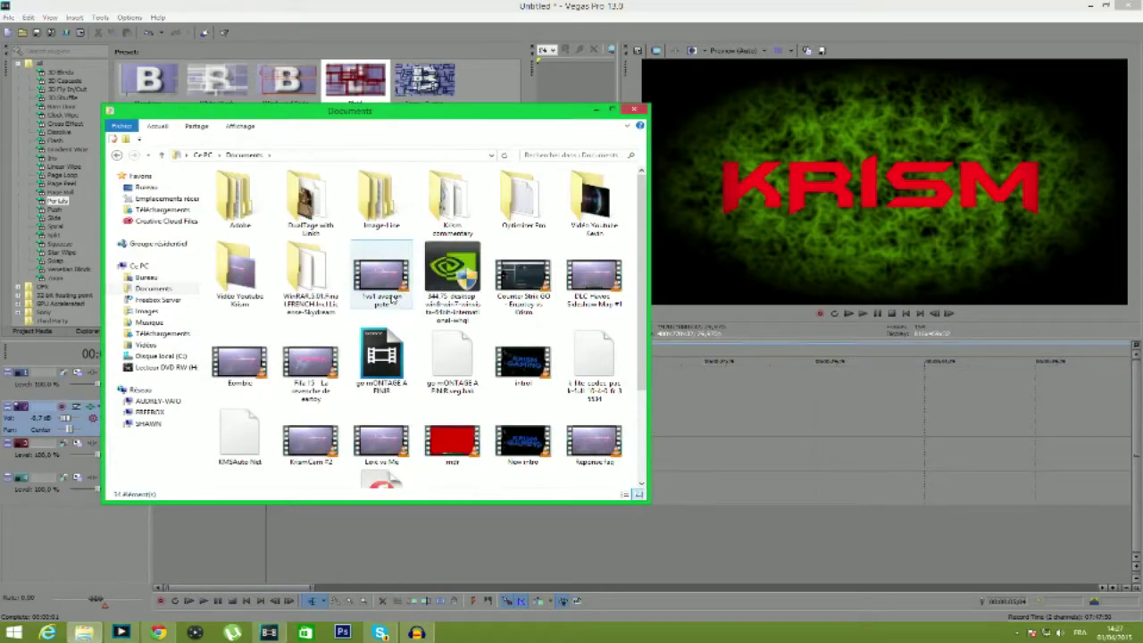
click(540, 366)
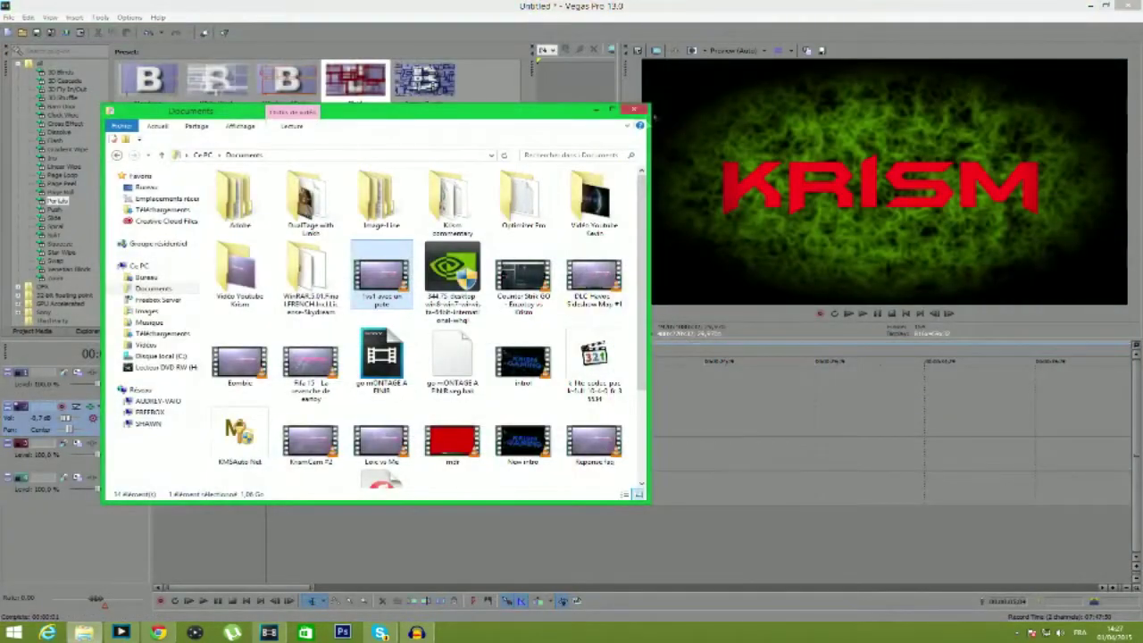
click(634, 110)
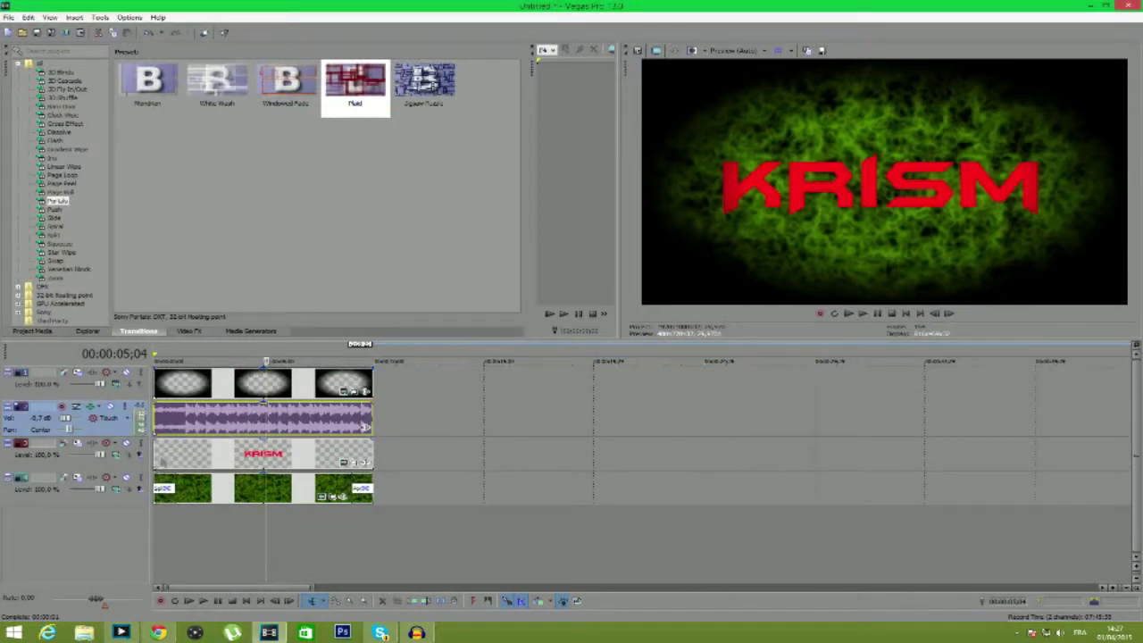
- Examine the intro's opening frame by frame up to 00:00:01;11 and back to 00:00:01;00, watching the background transition and the K's arrival
click(162, 460)
key(Right)
key(Right)
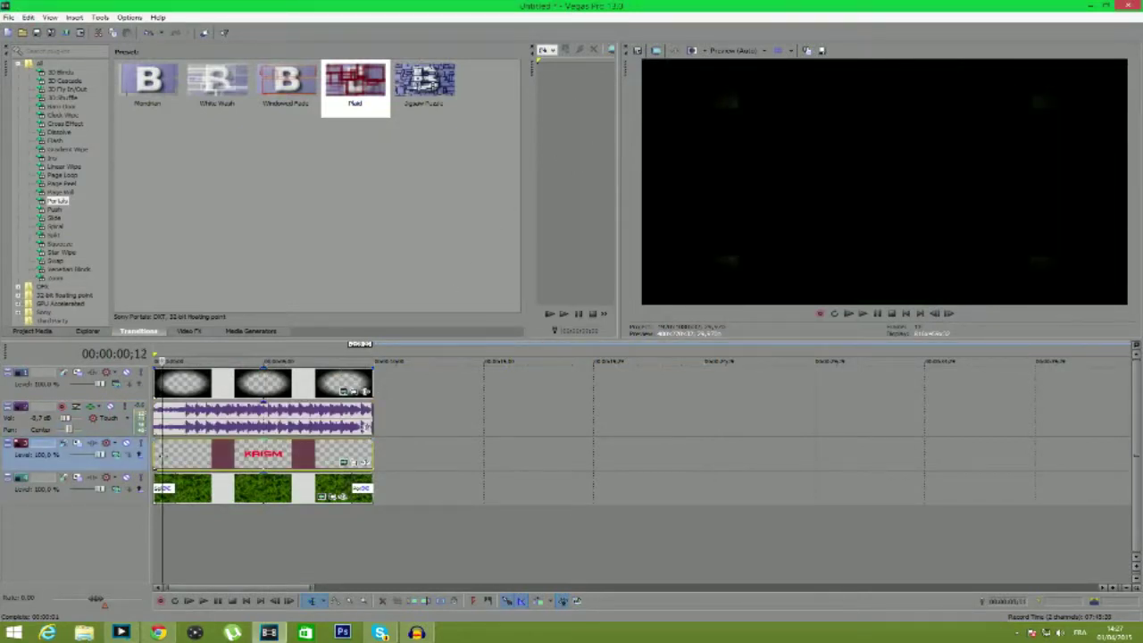
key(Right)
key(Right)
key(Right)
key(Right)
key(Right)
key(Right)
key(Right)
key(Right)
key(Right)
key(Right)
key(Right)
key(Right)
key(Right)
key(Right)
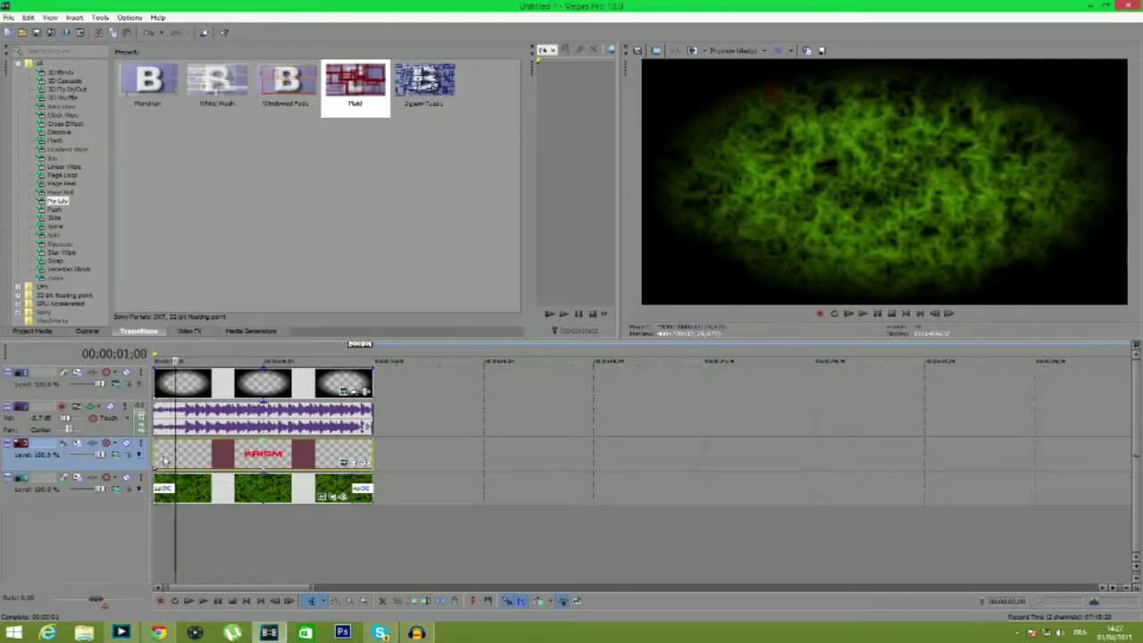
key(Right)
key(Right)
key(Right)
key(Right)
key(Right)
key(Right)
key(Right)
key(Right)
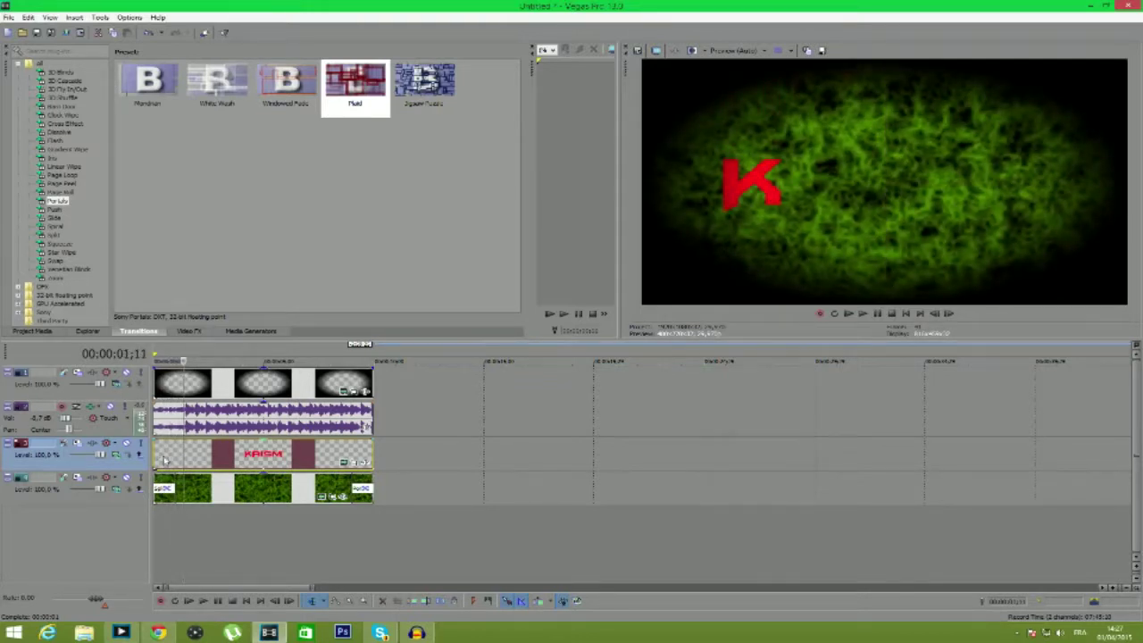
key(Left)
key(Left)
key(Left)
key(Left)
key(Left)
key(Left)
key(Left)
key(Left)
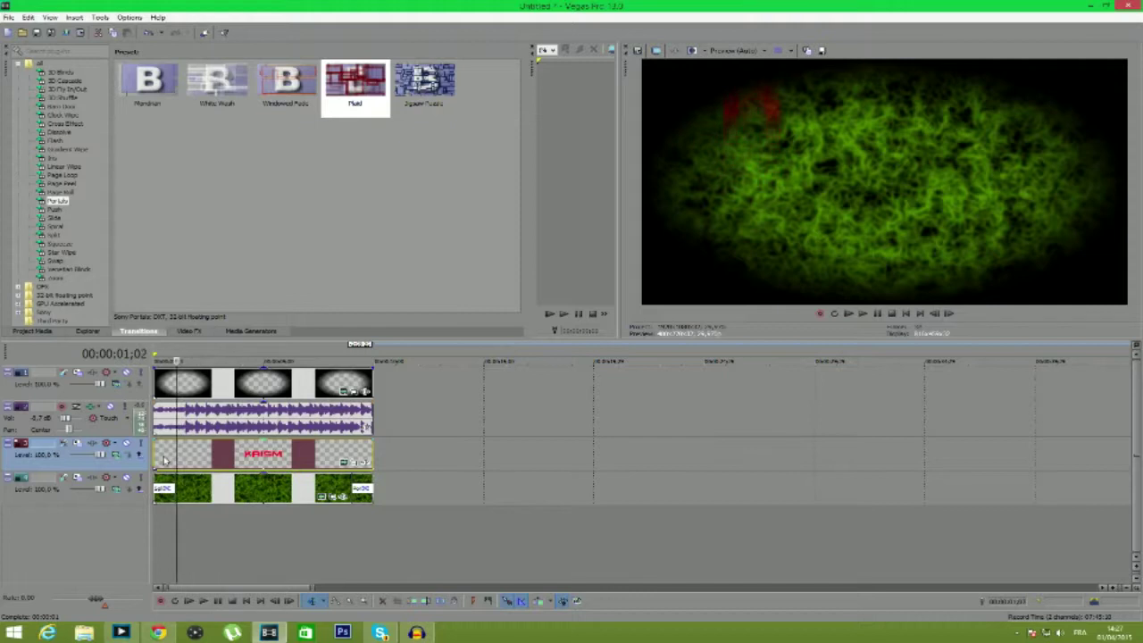
key(Left)
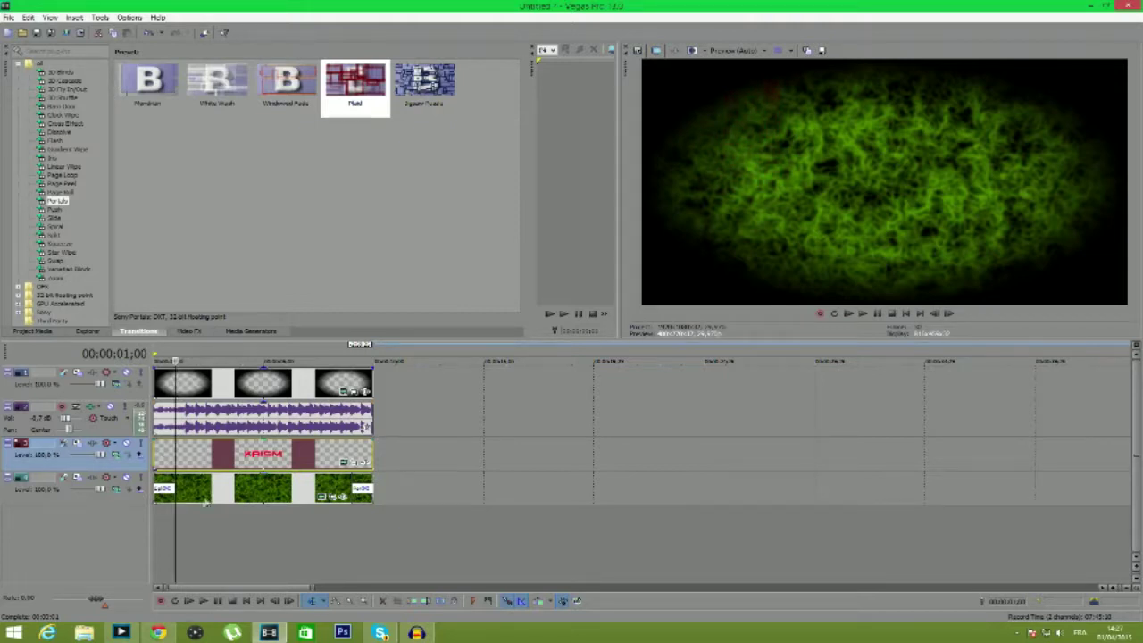
- Disable the Split effect in the opening transition of the Moss background
click(166, 488)
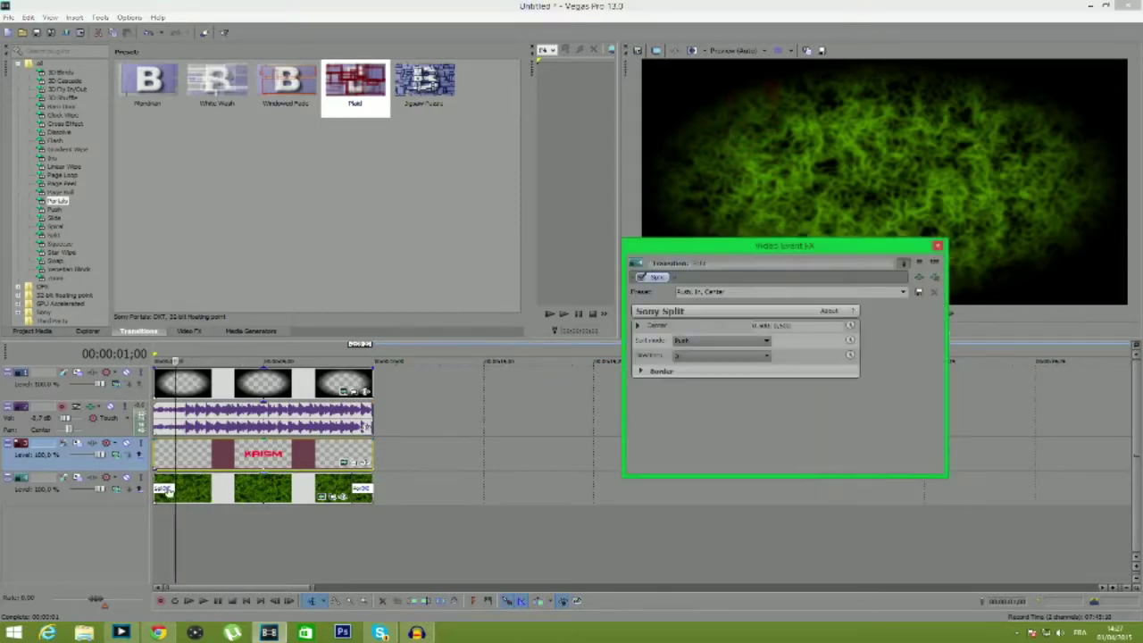
click(937, 246)
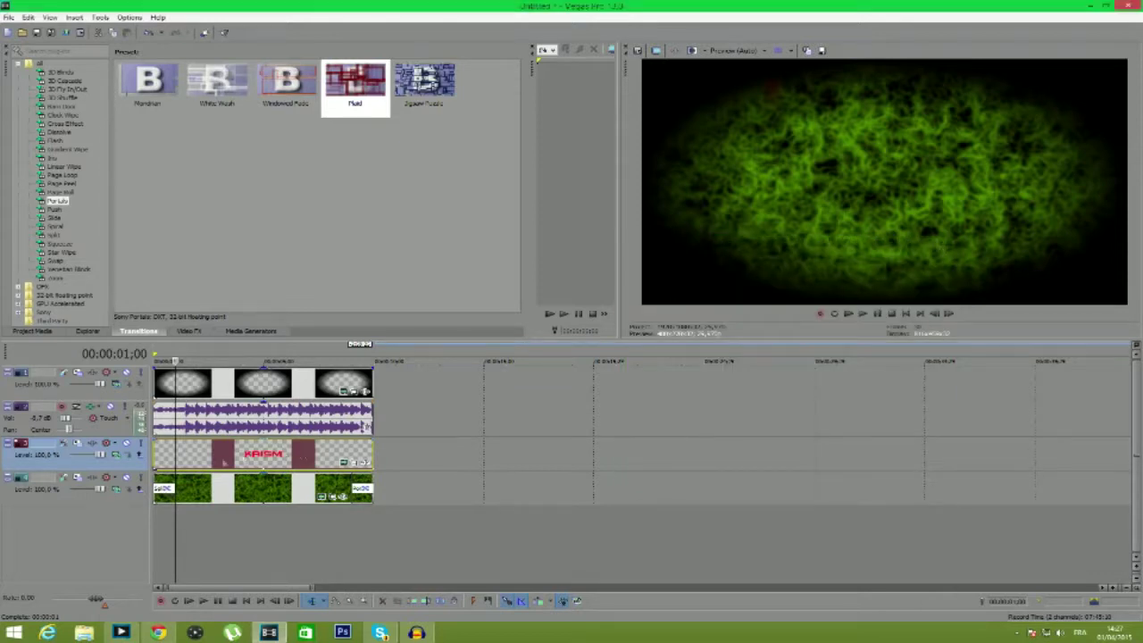
drag(173, 479, 172, 477)
click(161, 483)
click(166, 488)
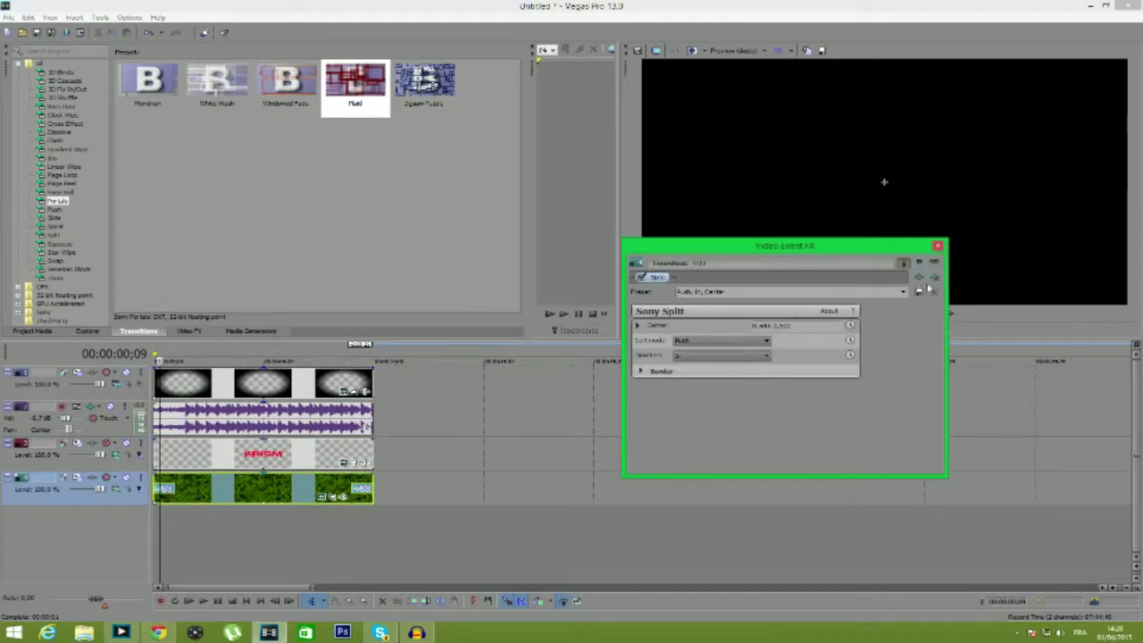
click(653, 278)
click(642, 277)
click(937, 246)
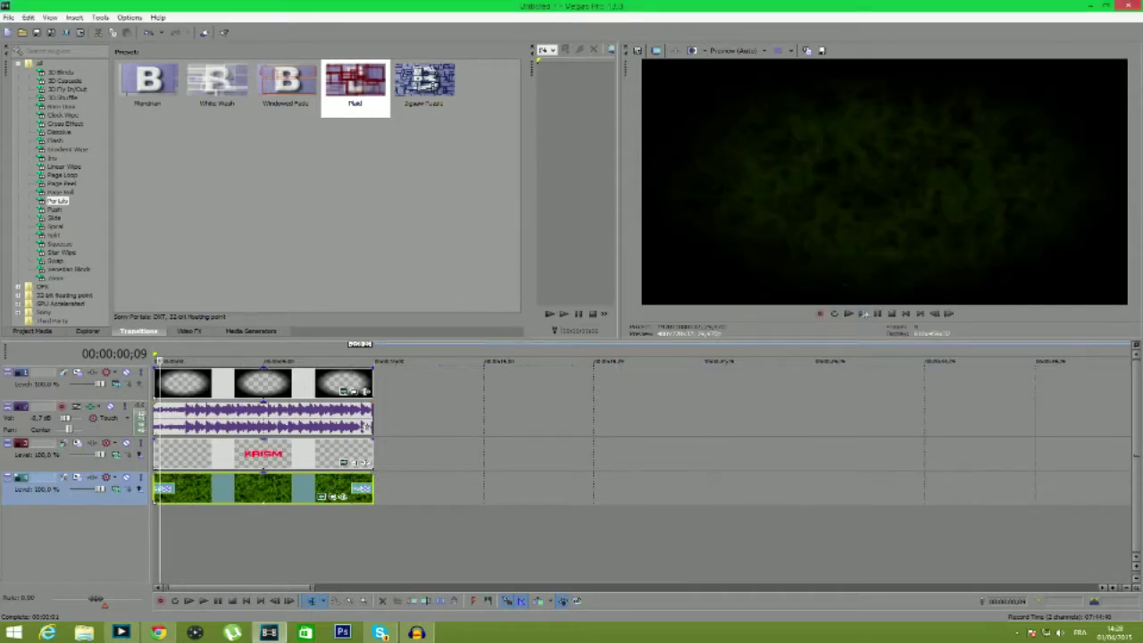
- Play the opening from the timeline's start and review the Moss background's opening transition settings
click(905, 315)
key(space)
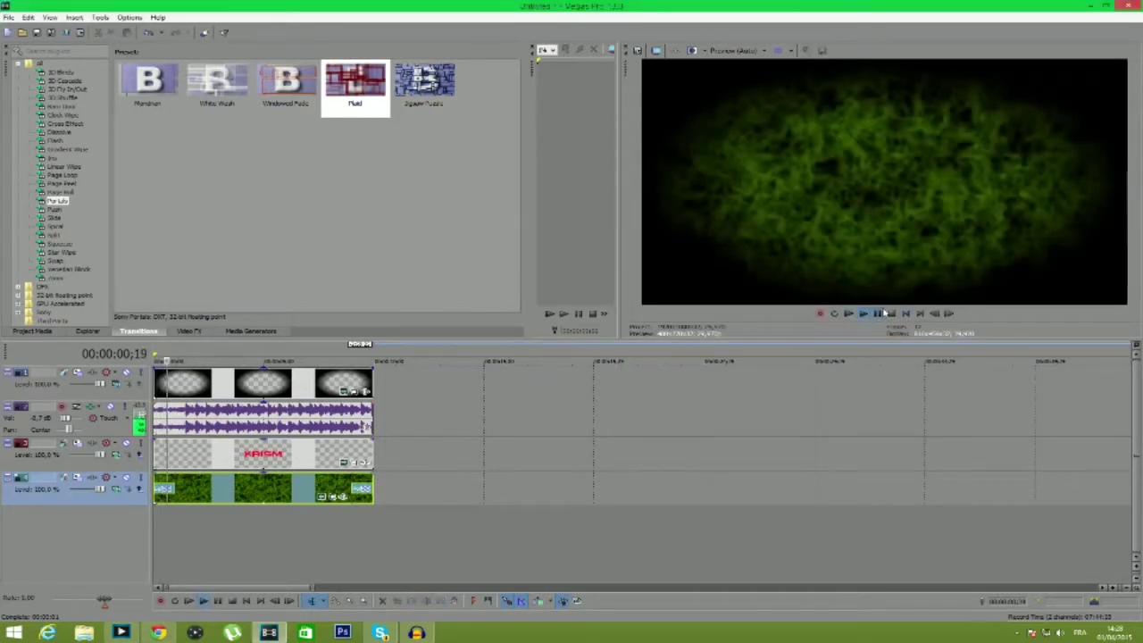
click(881, 314)
click(164, 488)
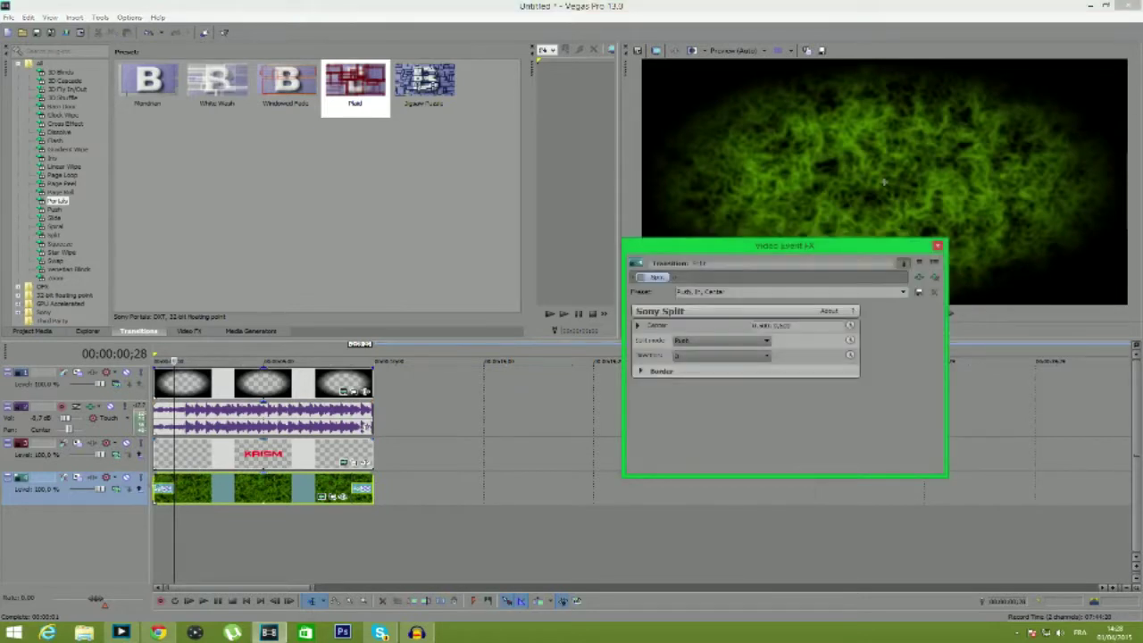
click(938, 246)
- Replace the Moss background event with a fresh Noise Texture Moss preset placed at the start of the lowest video track
click(264, 503)
key(Delete)
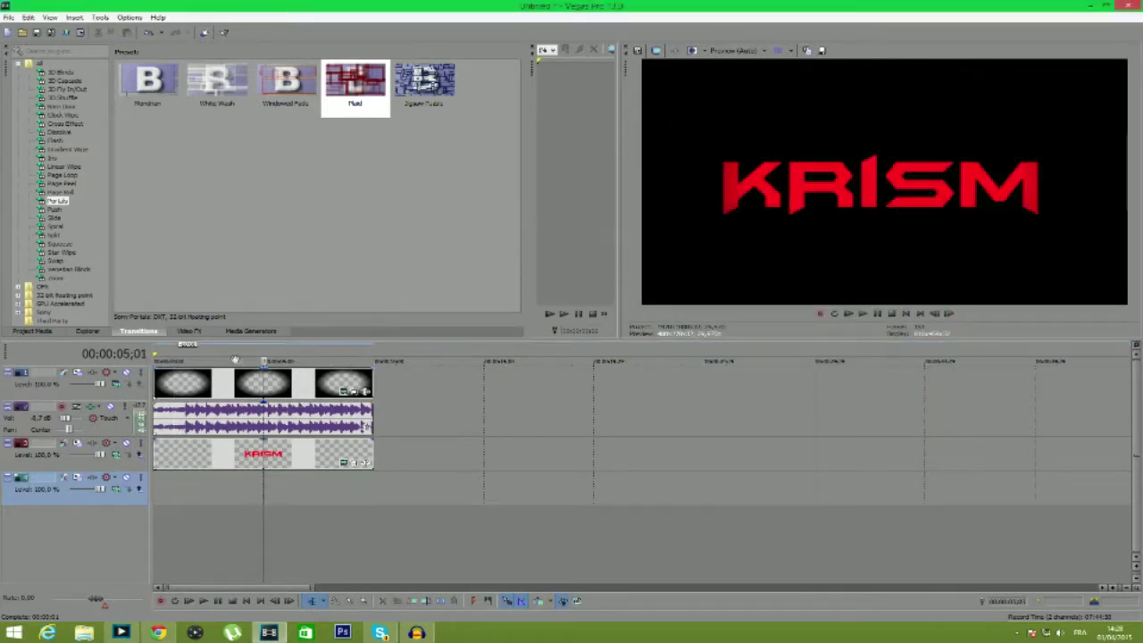
click(235, 332)
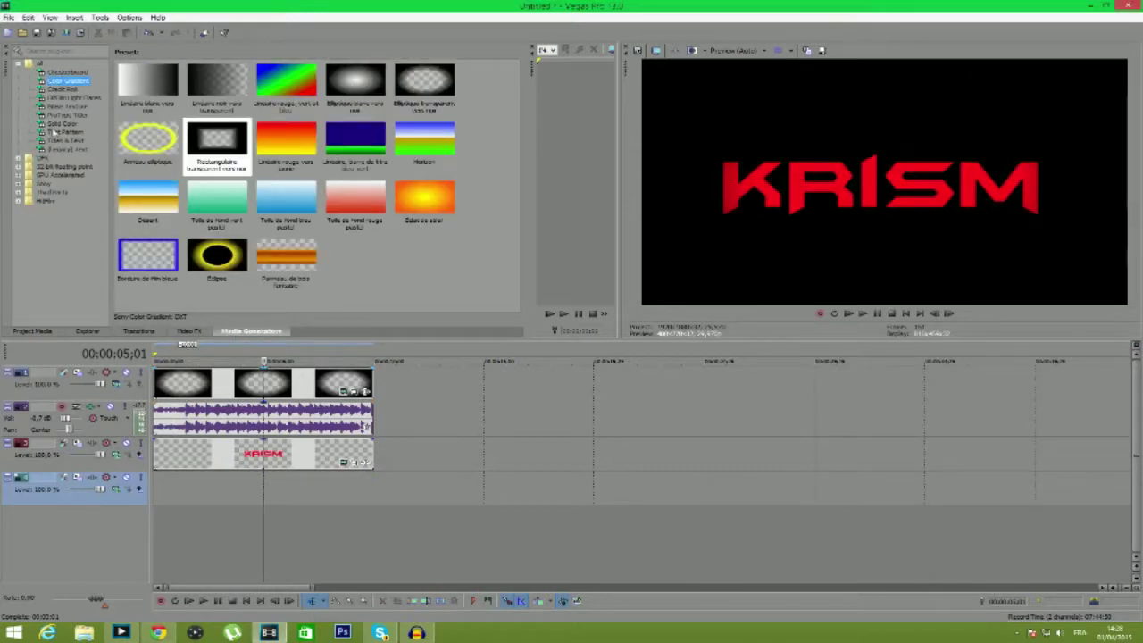
click(55, 132)
click(67, 140)
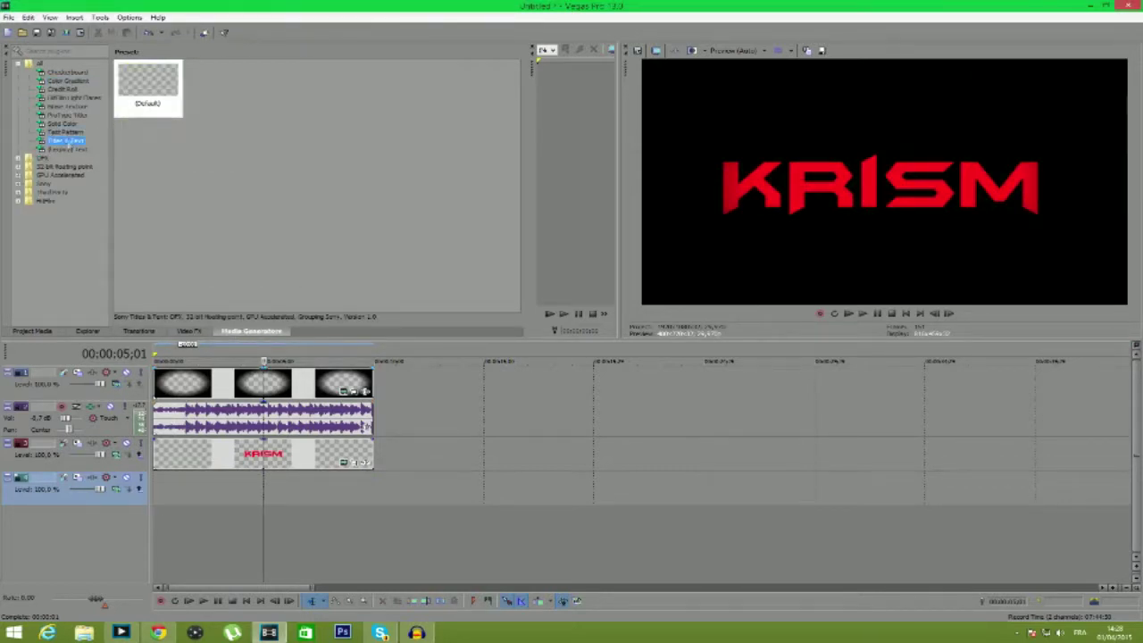
click(62, 149)
click(70, 81)
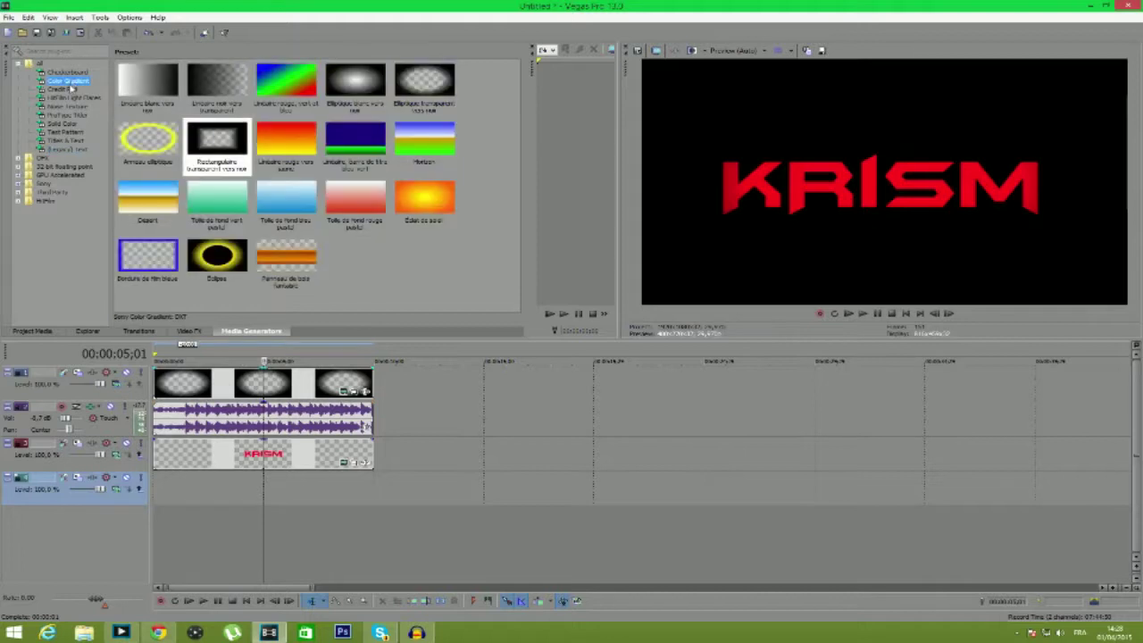
click(70, 89)
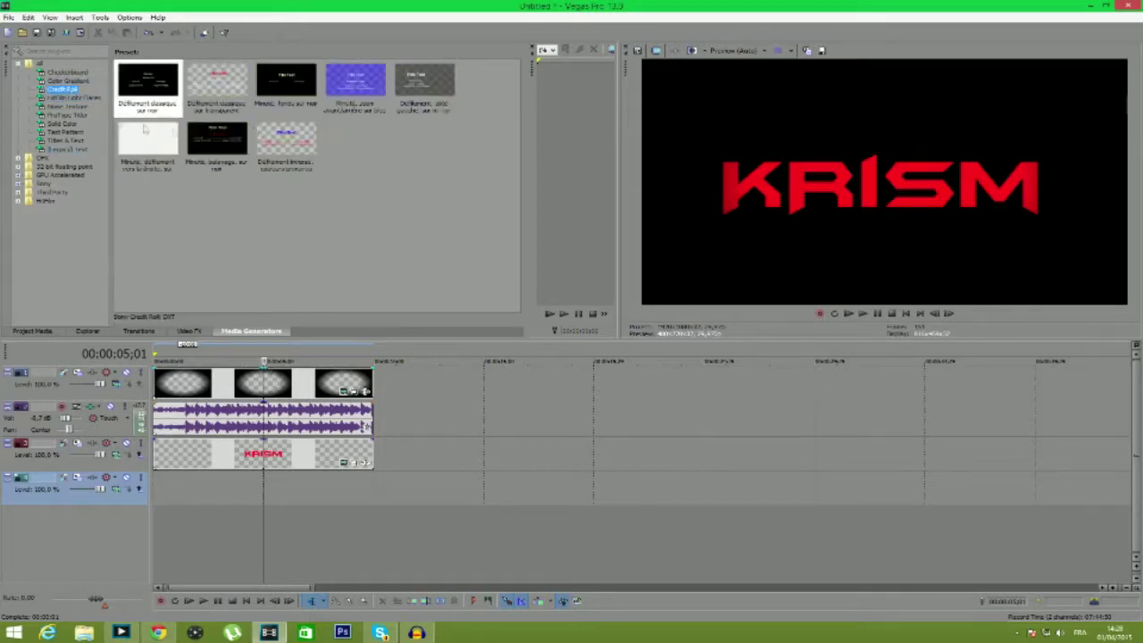
click(64, 73)
click(67, 107)
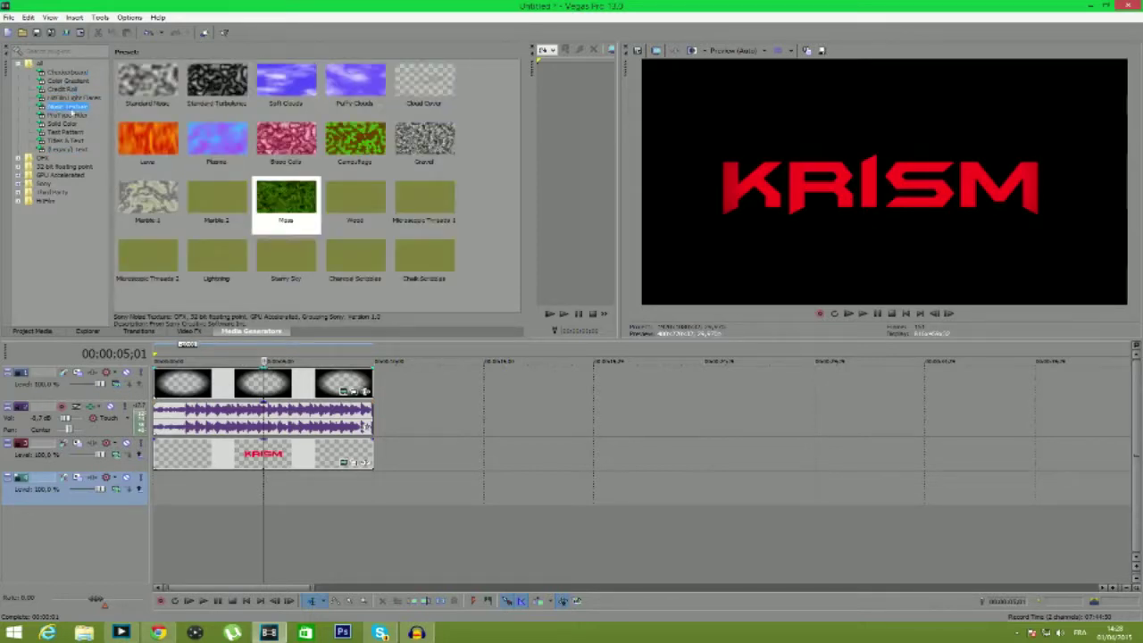
drag(276, 202, 159, 500)
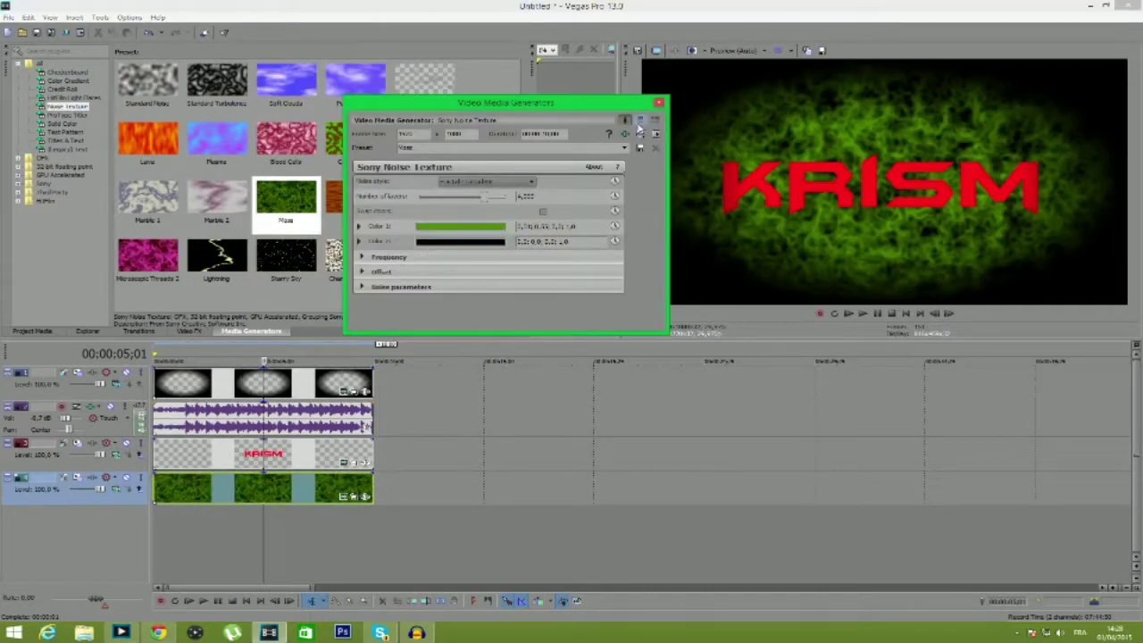
click(658, 102)
- Add a fade-in of about 20 frames to the new Moss background, ending at 00:00:00;20, and return the cursor to the timeline's start
click(166, 483)
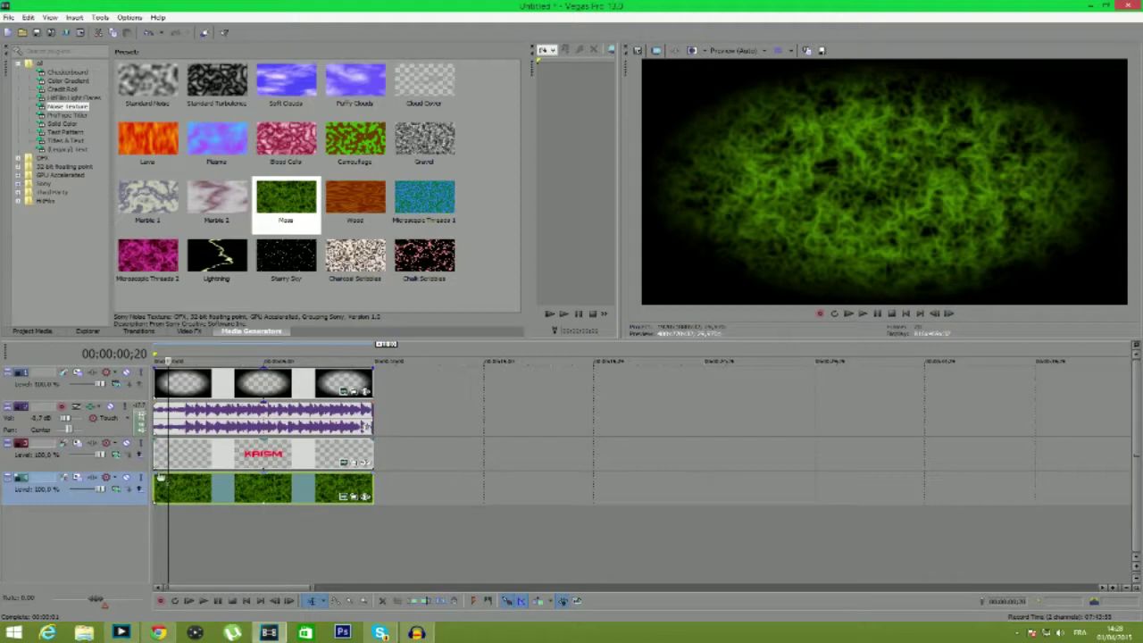
scroll(164, 476, up, 3)
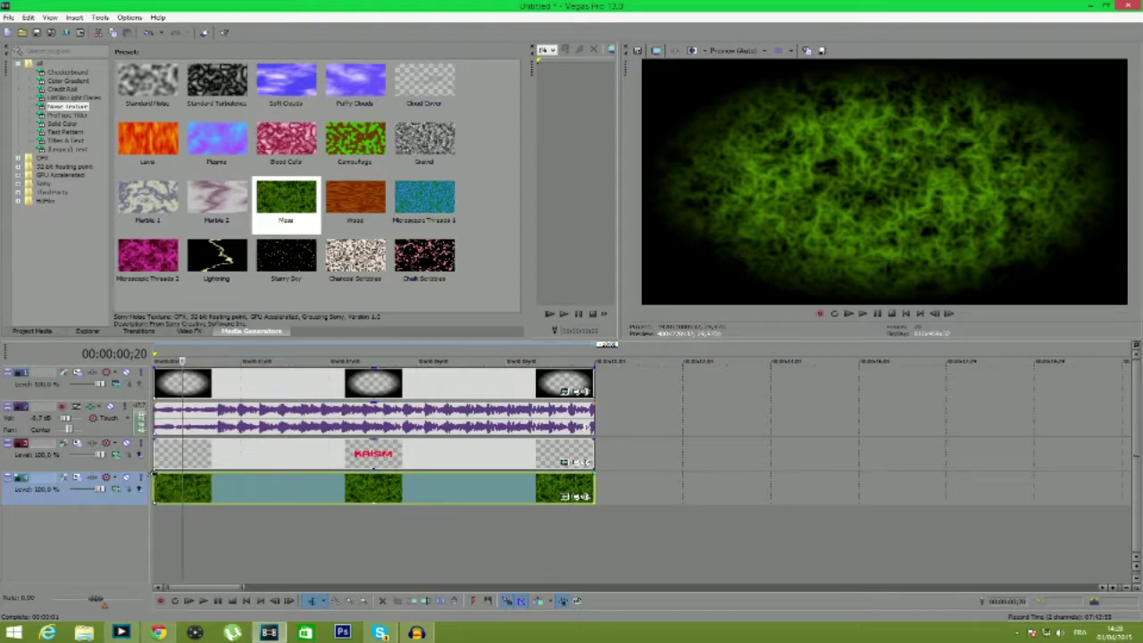
drag(156, 474, 181, 472)
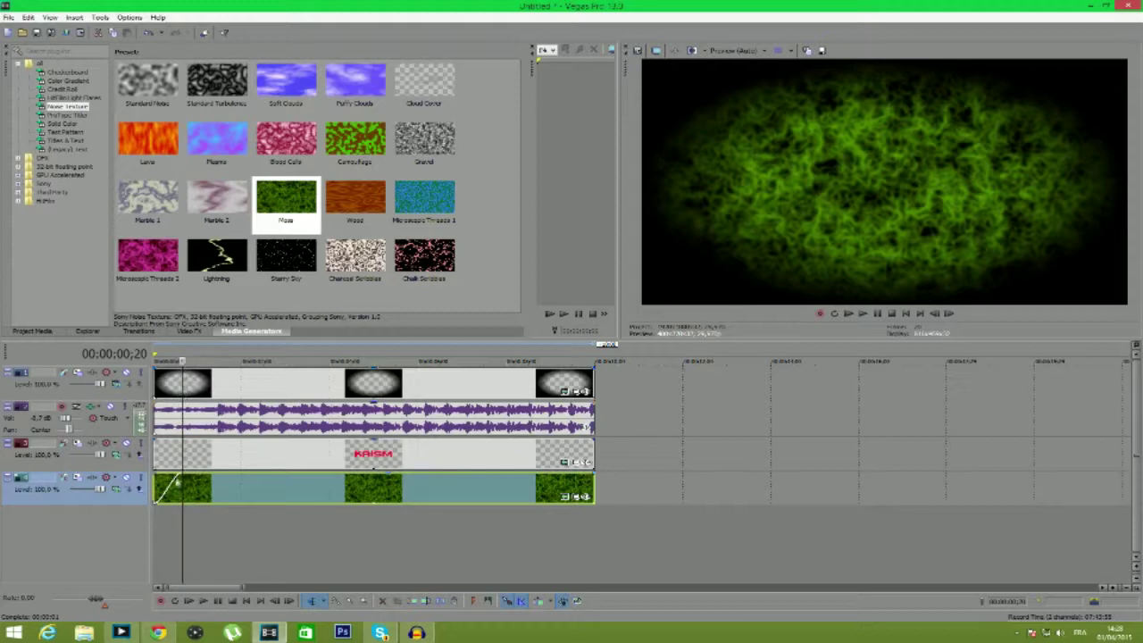
mouse_move(182, 479)
mouse_down()
mouse_move(166, 479)
mouse_move(182, 479)
mouse_up()
click(905, 314)
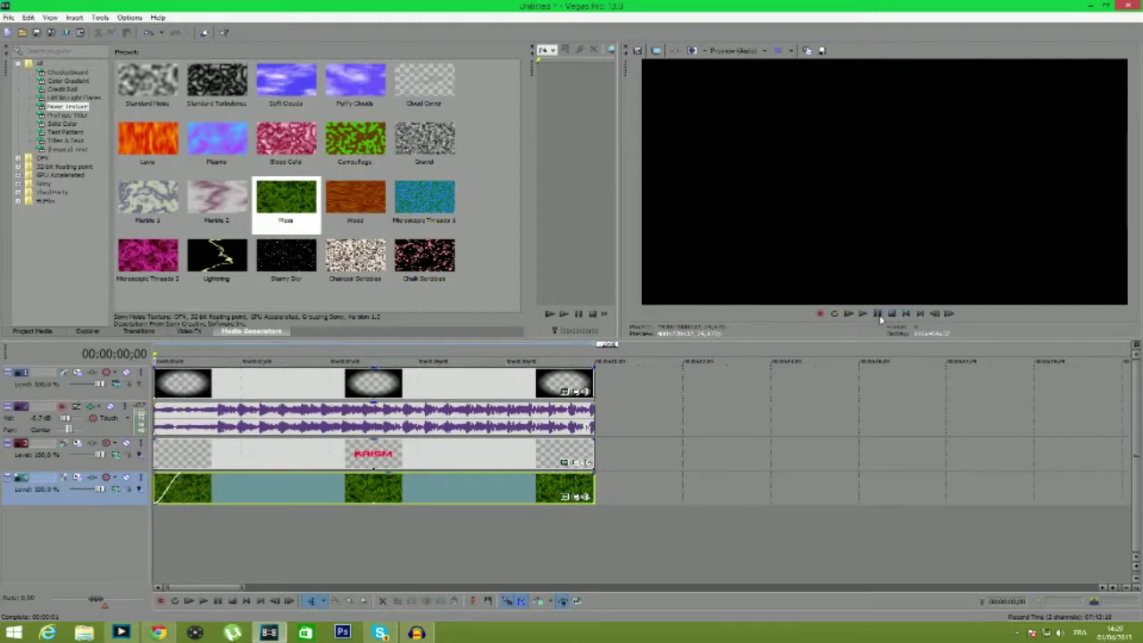
- Play the intro and preview the Moss background's fade-in with only the title and vignette tracks muted
click(862, 314)
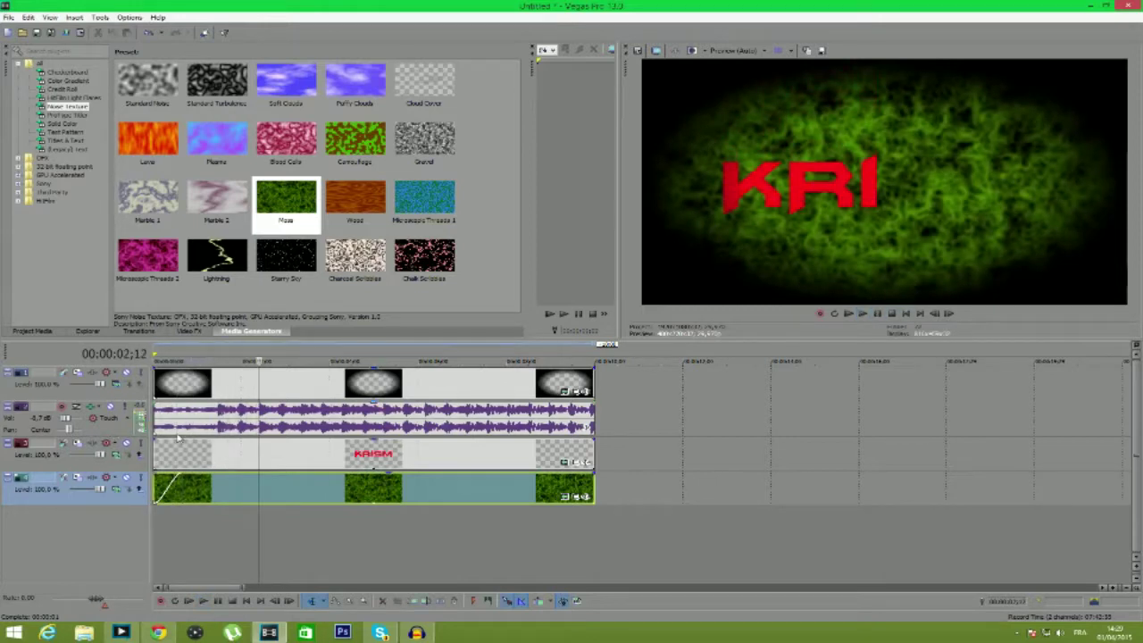
click(127, 442)
click(111, 407)
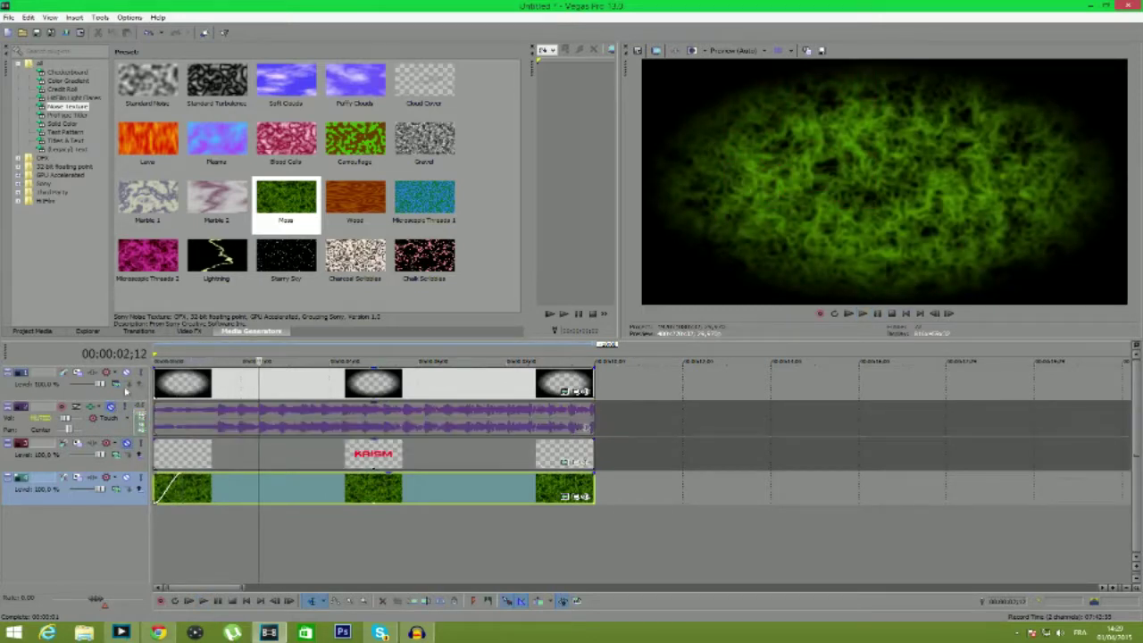
click(126, 372)
click(110, 407)
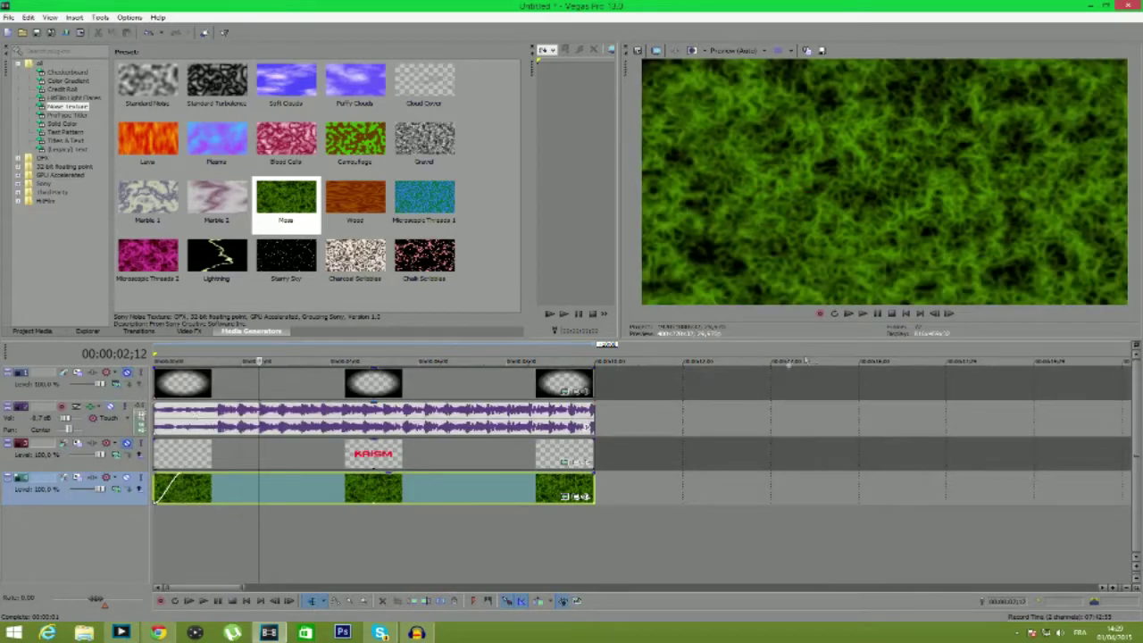
click(905, 313)
click(864, 312)
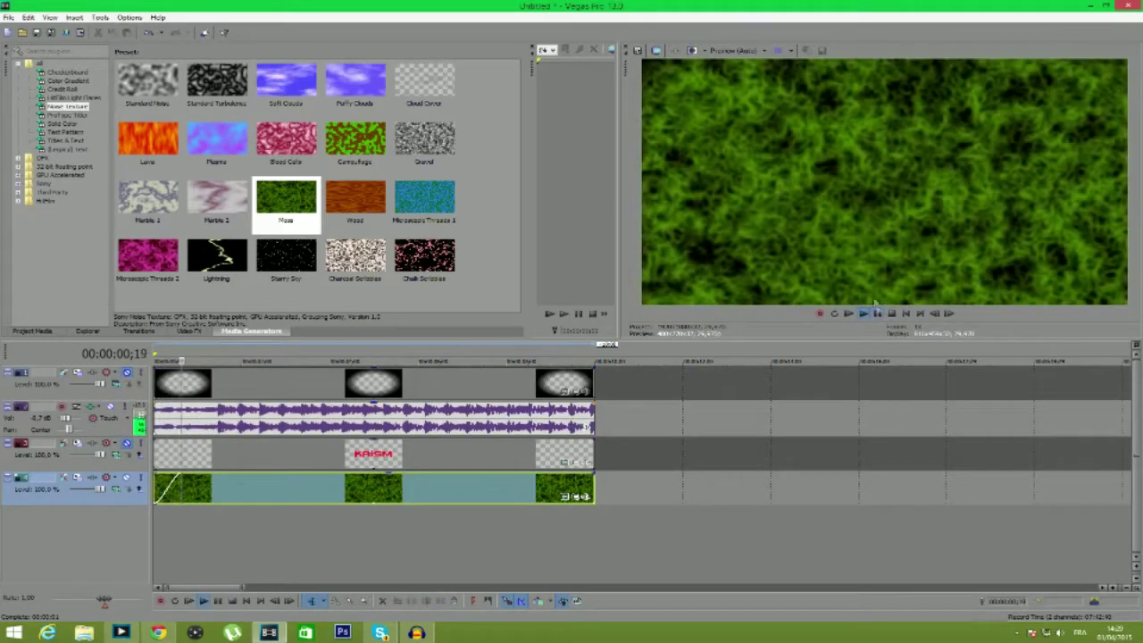
click(877, 312)
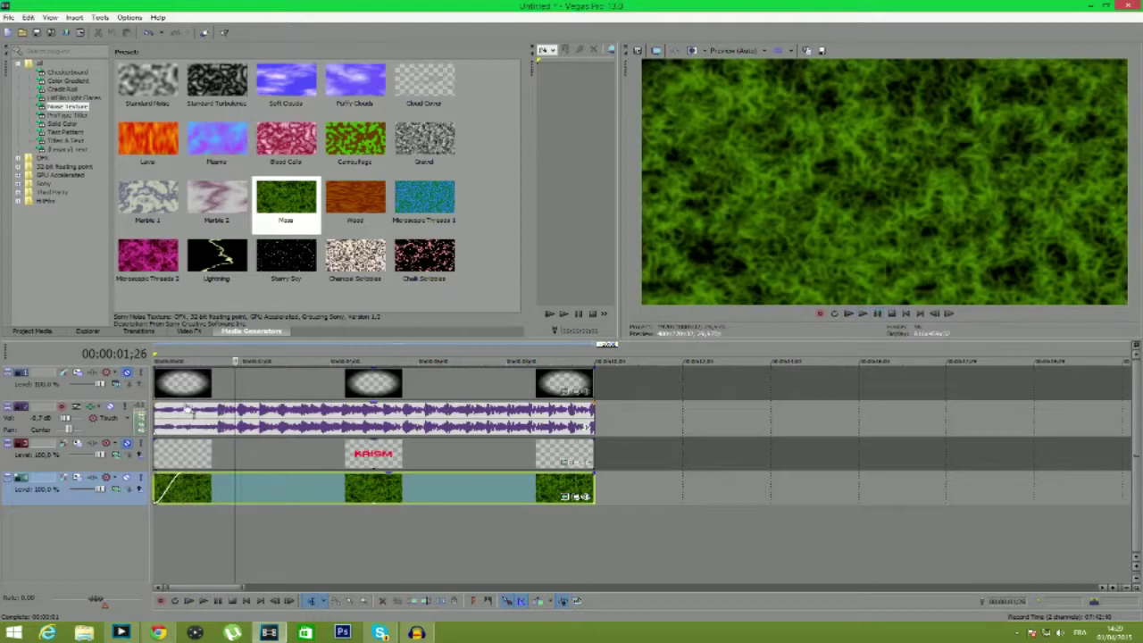
- Unmute the vignette and KRISM title tracks and compare the picture with and without the vignette
click(125, 372)
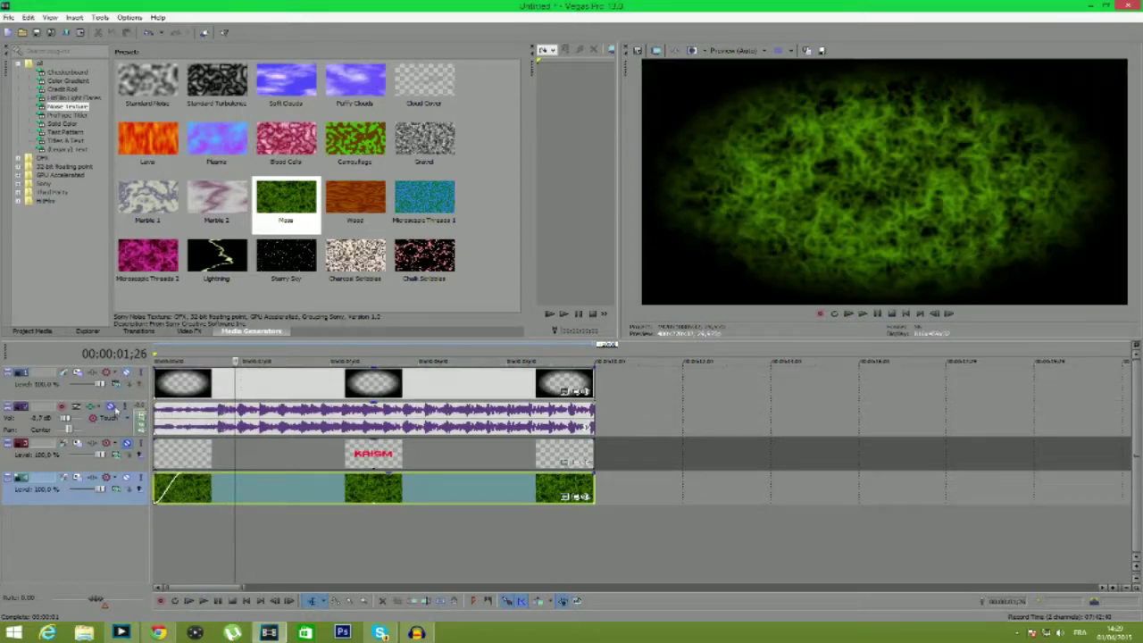
click(126, 444)
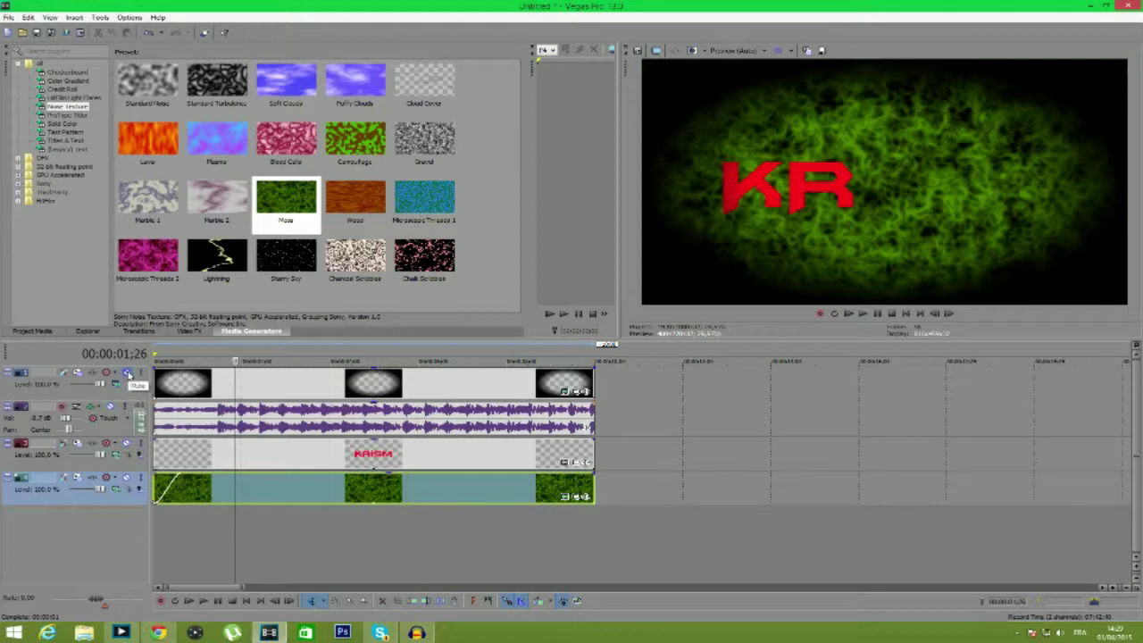
click(127, 373)
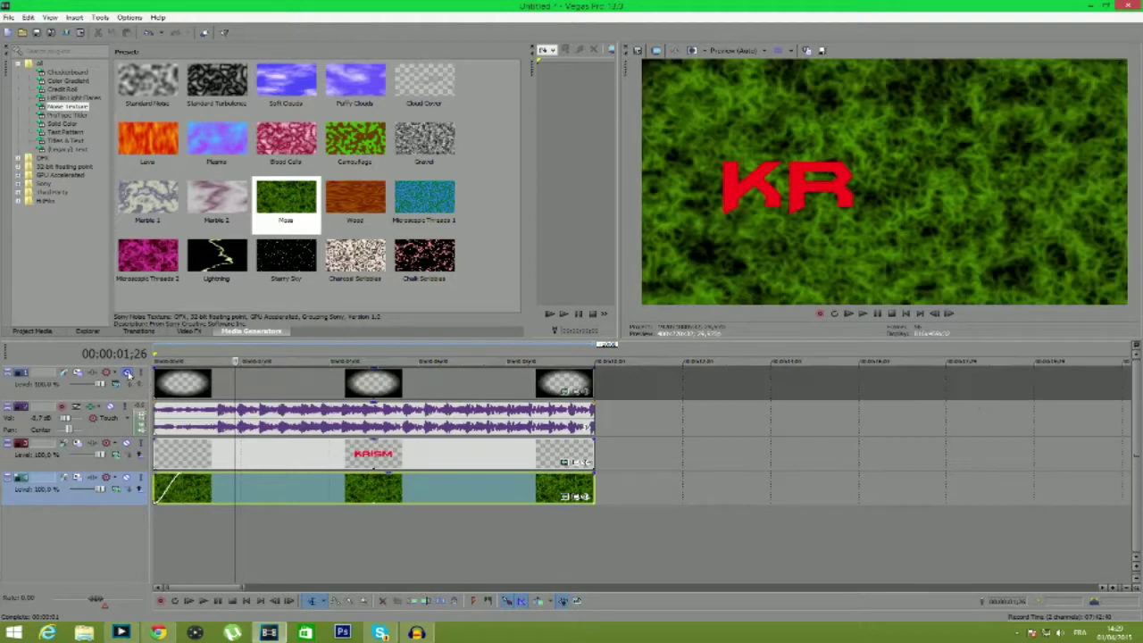
click(127, 373)
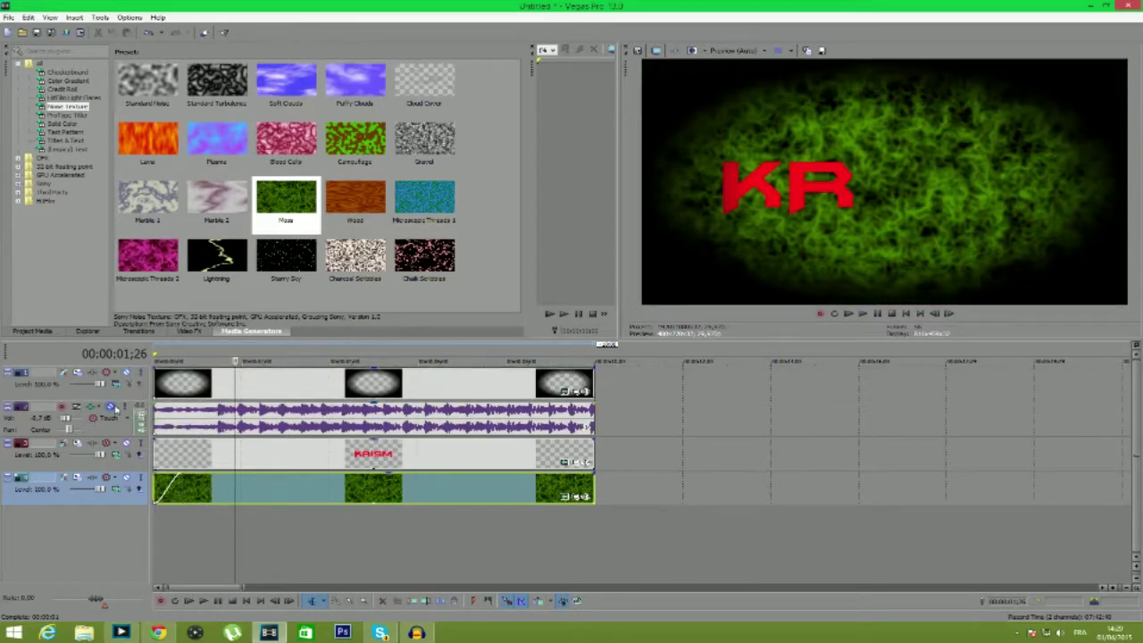
- Play the intro with the music muted and unmuted, and compare the picture with and without the KRISM title track
click(111, 407)
click(879, 313)
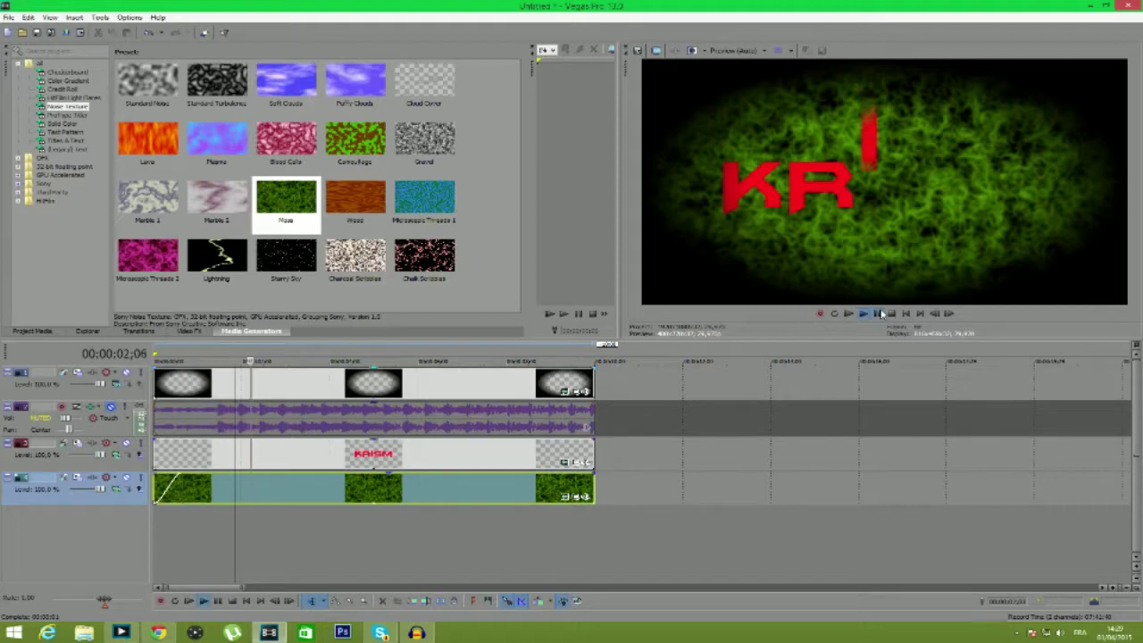
click(112, 408)
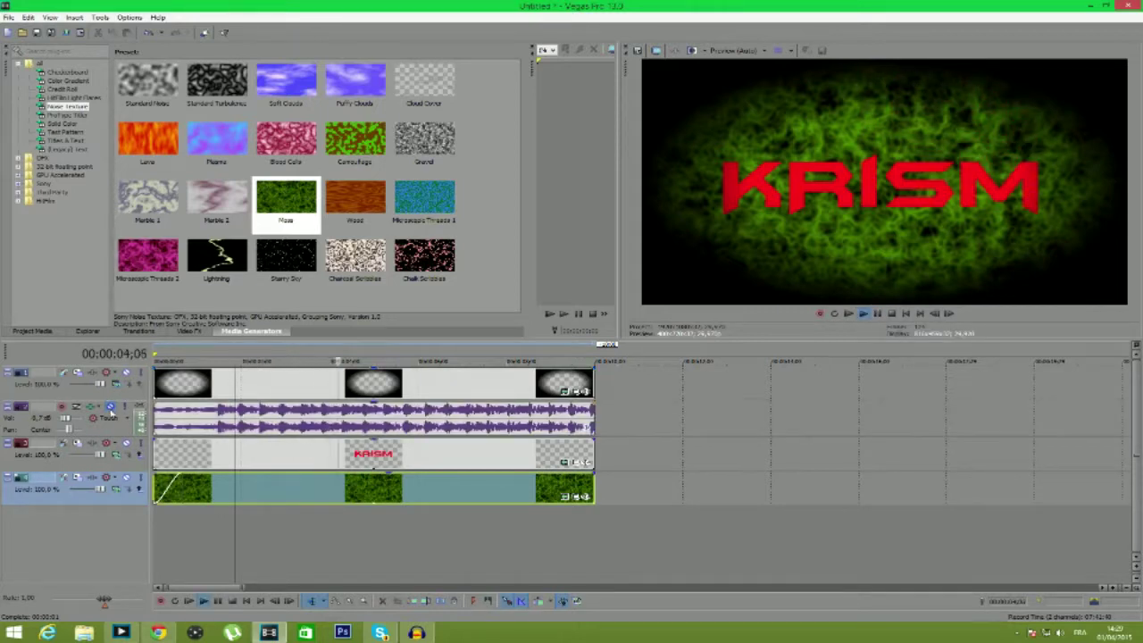
click(877, 313)
click(127, 443)
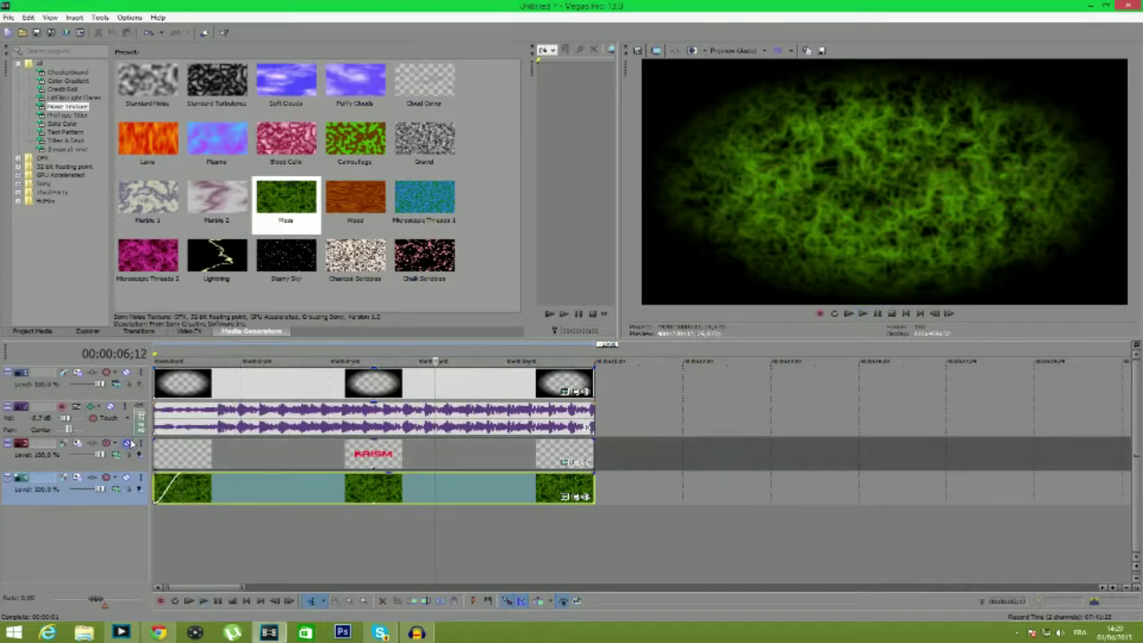
click(128, 444)
click(127, 444)
click(127, 443)
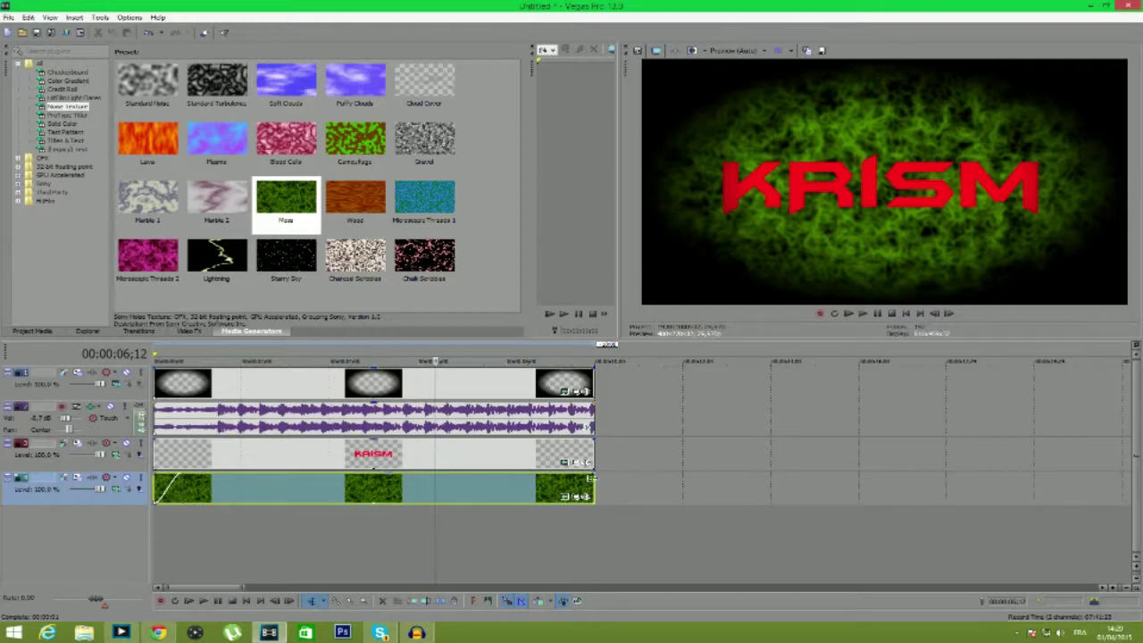
- Add a short fade-out to the end of the Moss background event
drag(595, 474, 565, 473)
- Select the full 10-second intro as the loop region and open the Render As settings
double_click(373, 513)
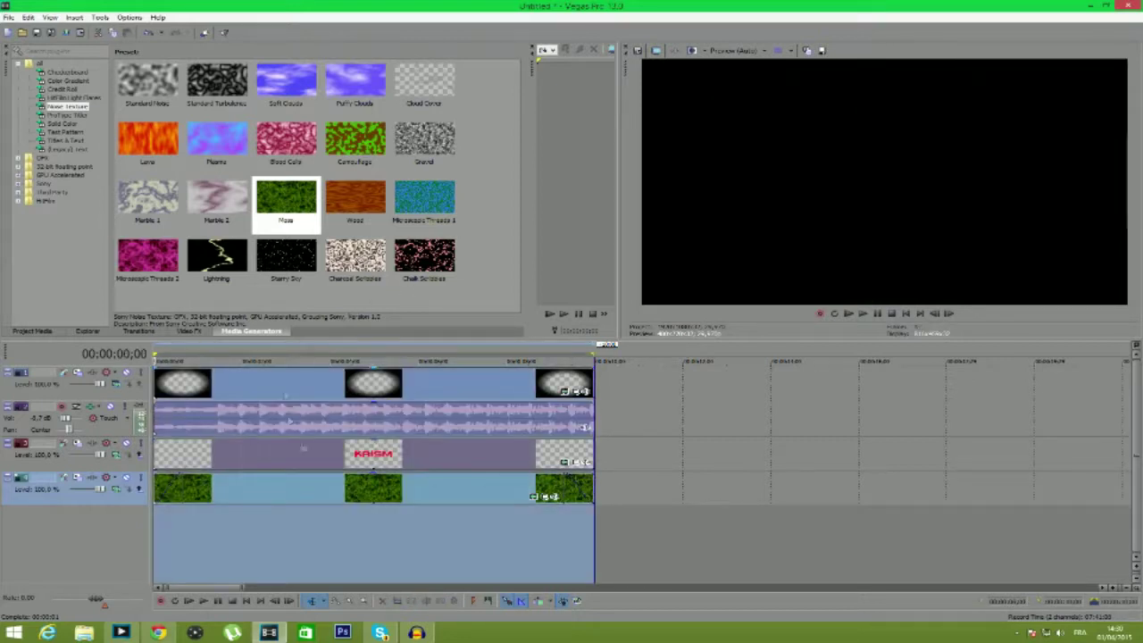
click(685, 541)
double_click(328, 528)
click(753, 516)
double_click(503, 540)
click(8, 18)
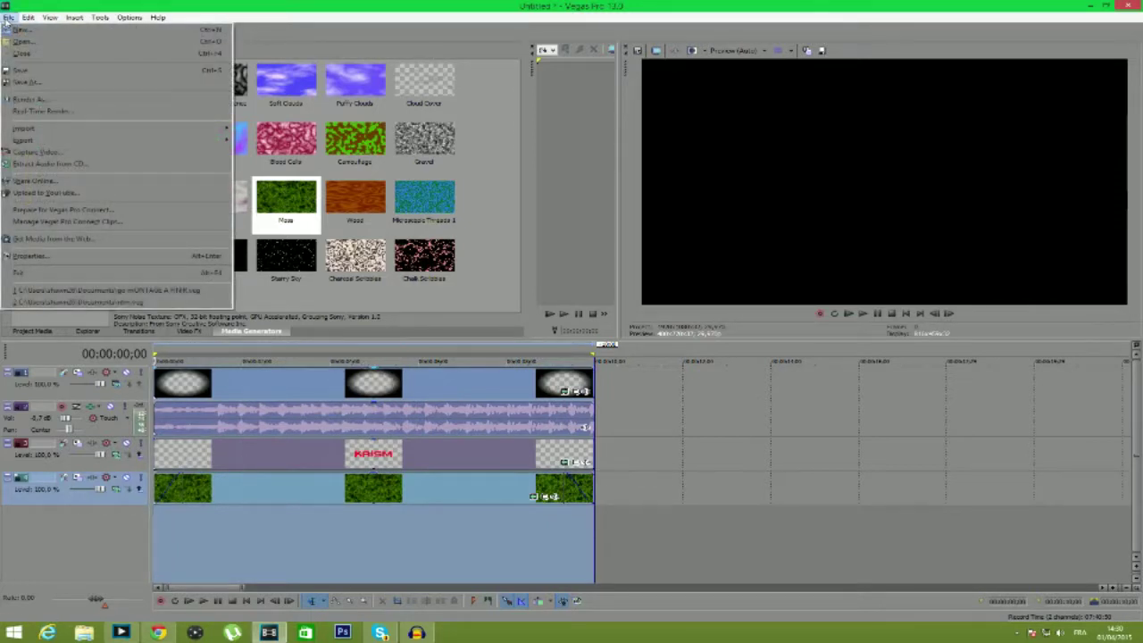
click(34, 102)
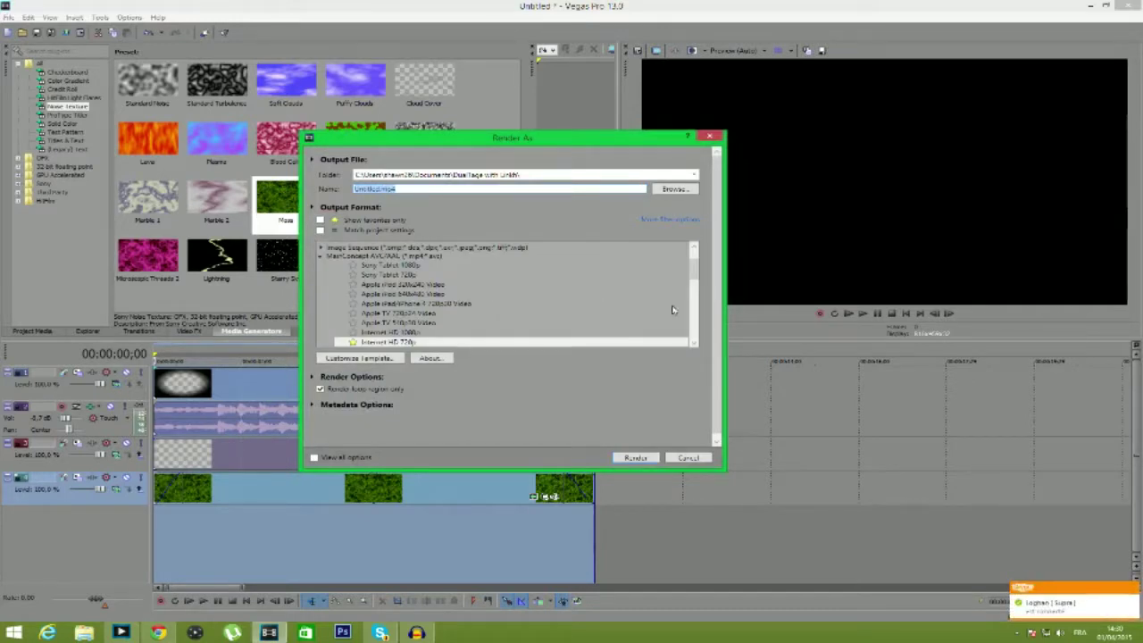
- Examine the available render formats, including the QuickTime 7 templates
mouse_move(693, 275)
mouse_down()
mouse_move(693, 315)
mouse_move(696, 263)
mouse_up()
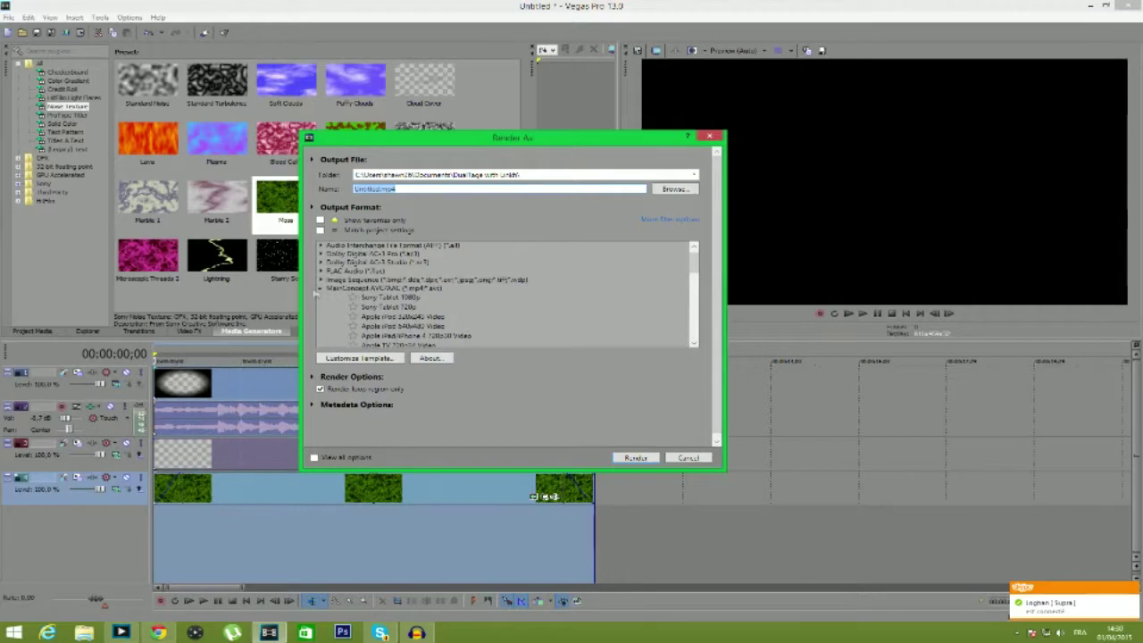
click(320, 288)
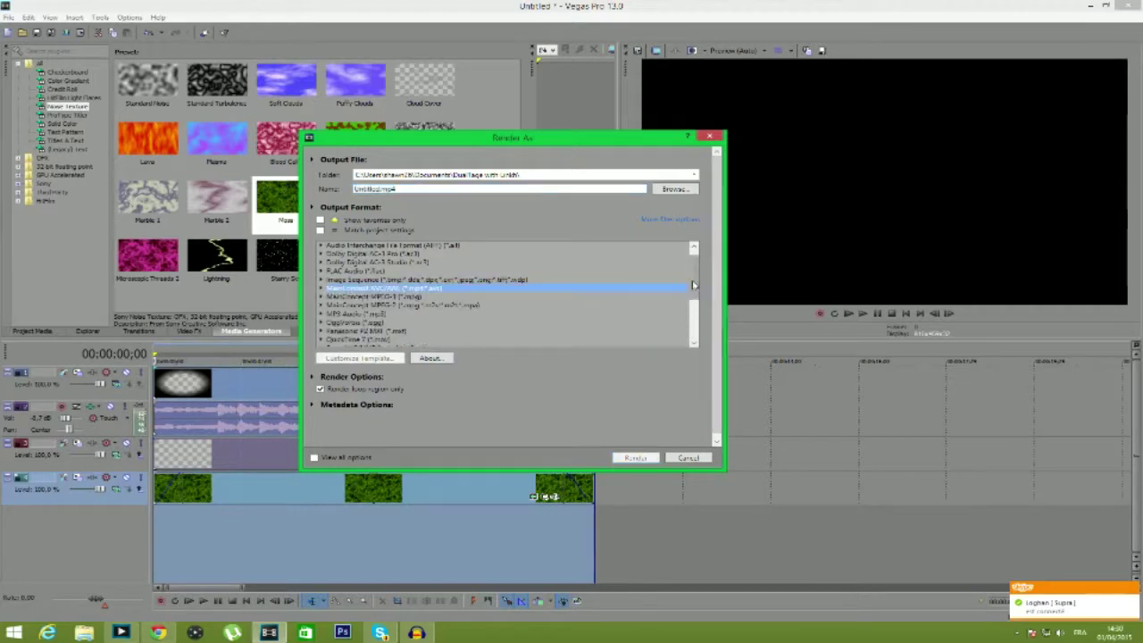
drag(693, 284, 694, 300)
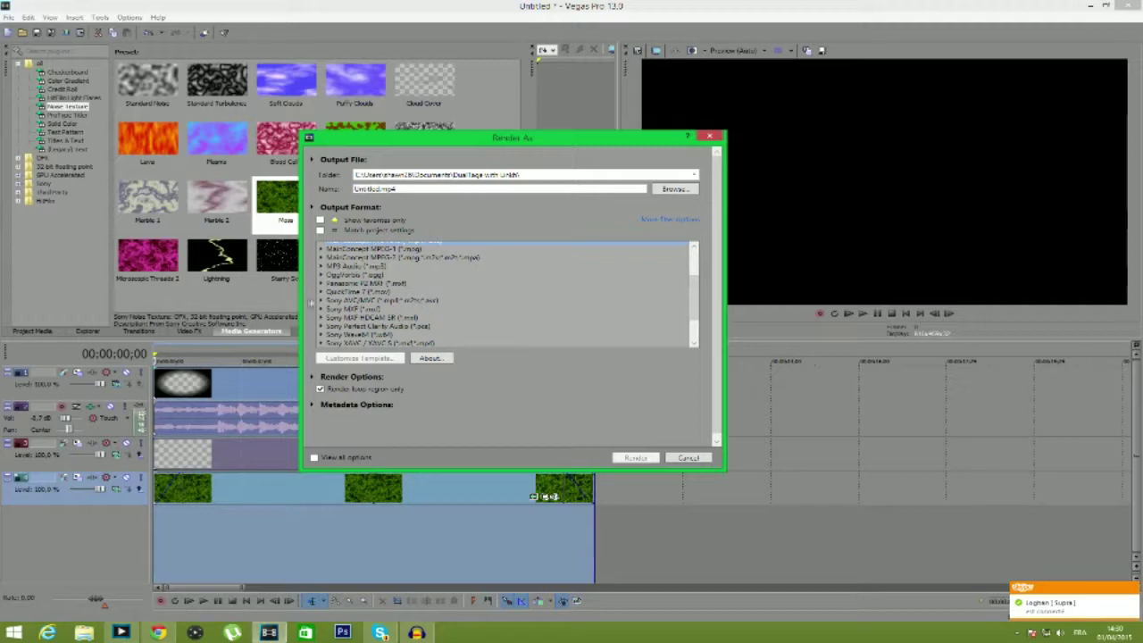
click(332, 292)
click(321, 292)
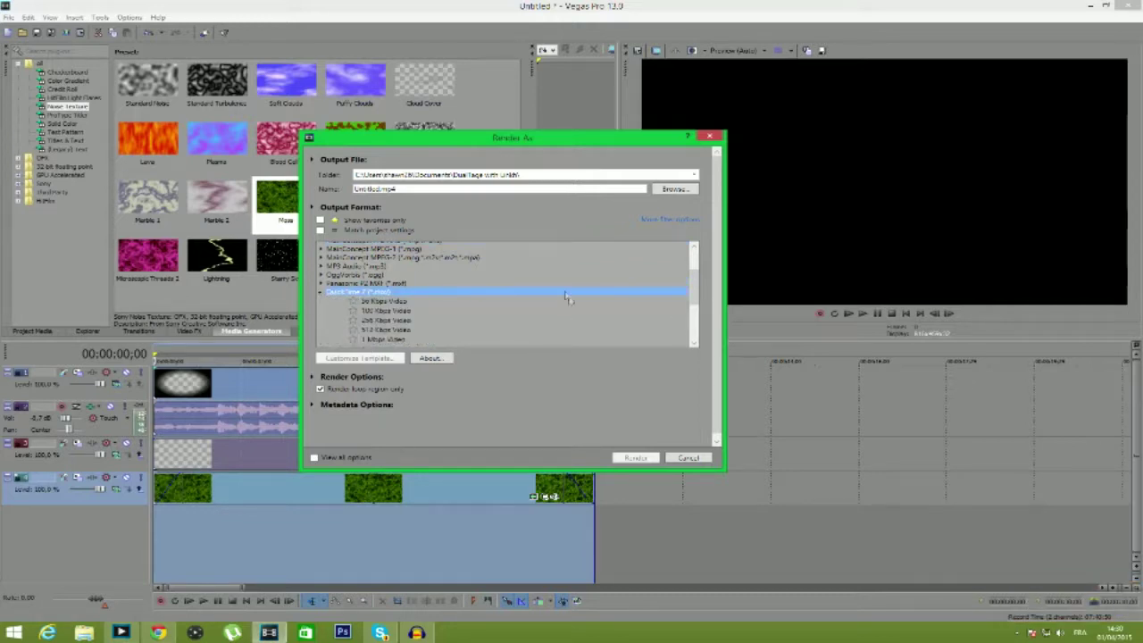
drag(692, 291, 691, 299)
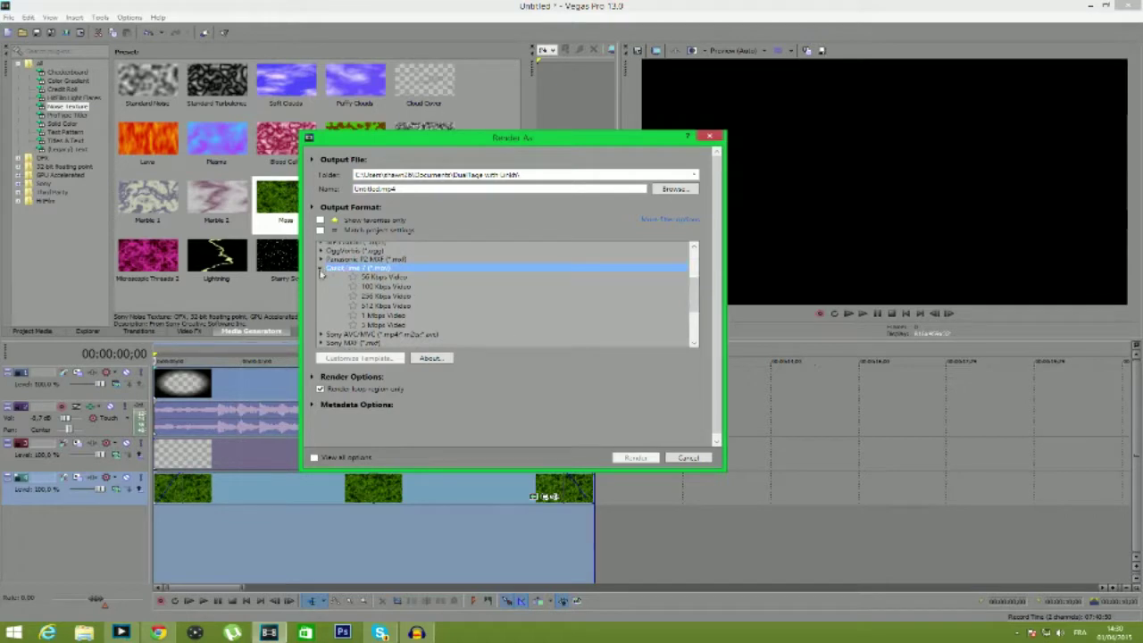
click(321, 269)
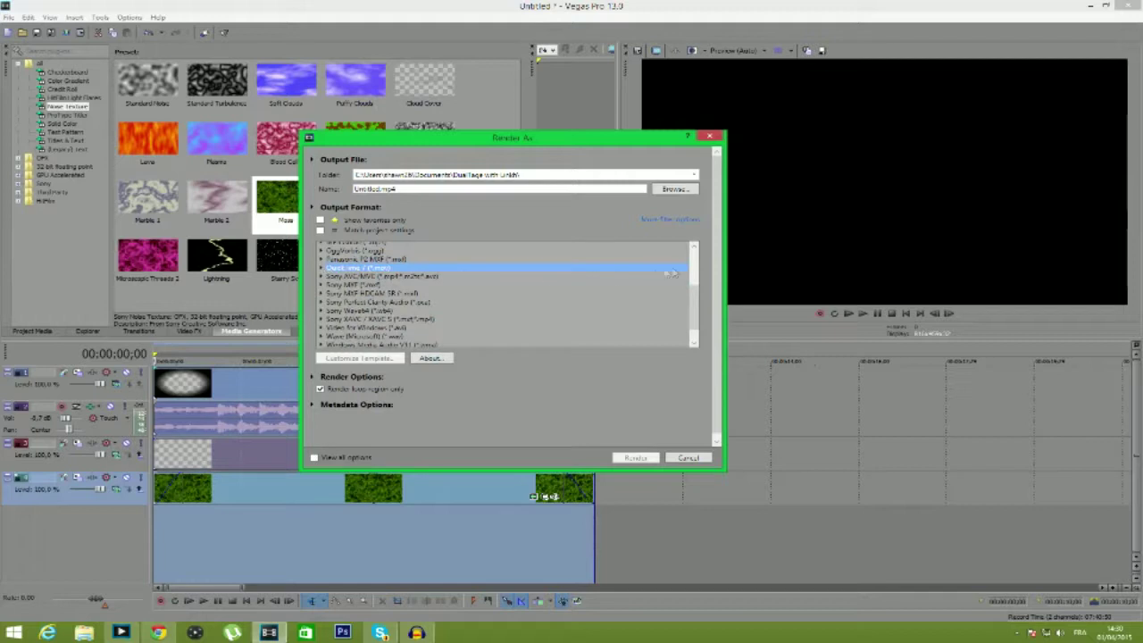
scroll(693, 301, up, 2)
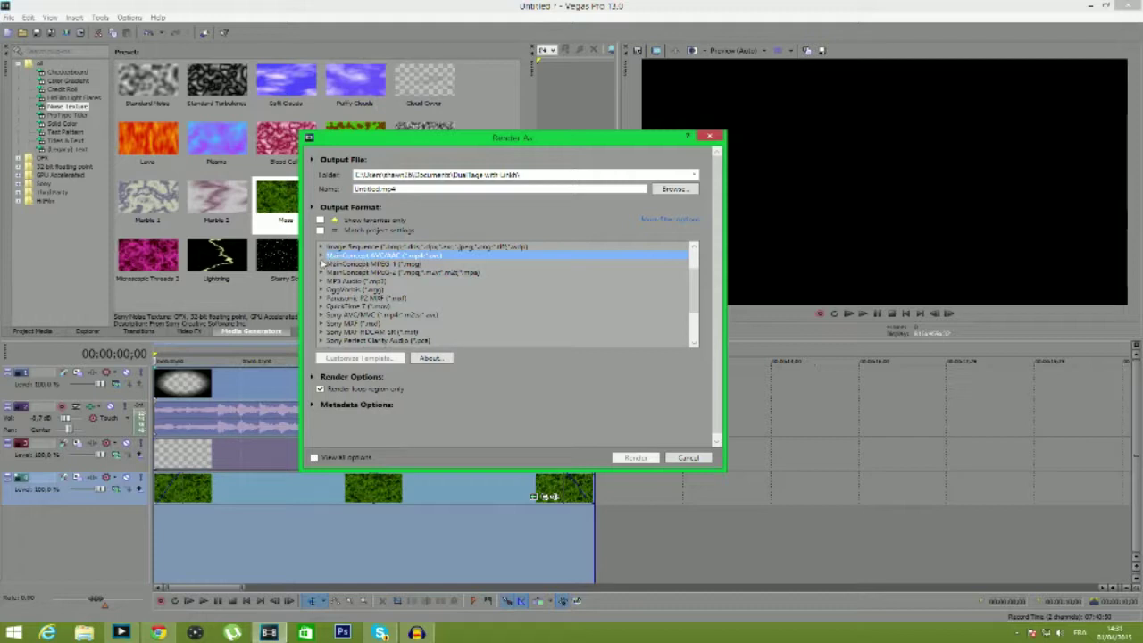
- Choose the Internet HD 720p template under MainConcept AVC/AAC as the render format
click(322, 256)
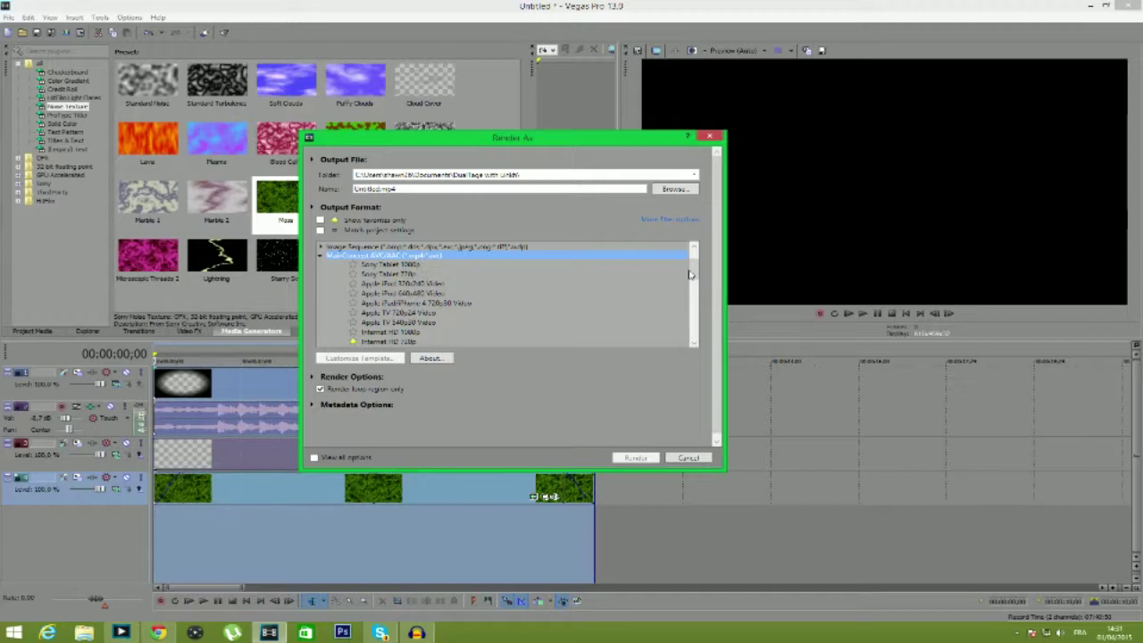
click(694, 344)
click(694, 344)
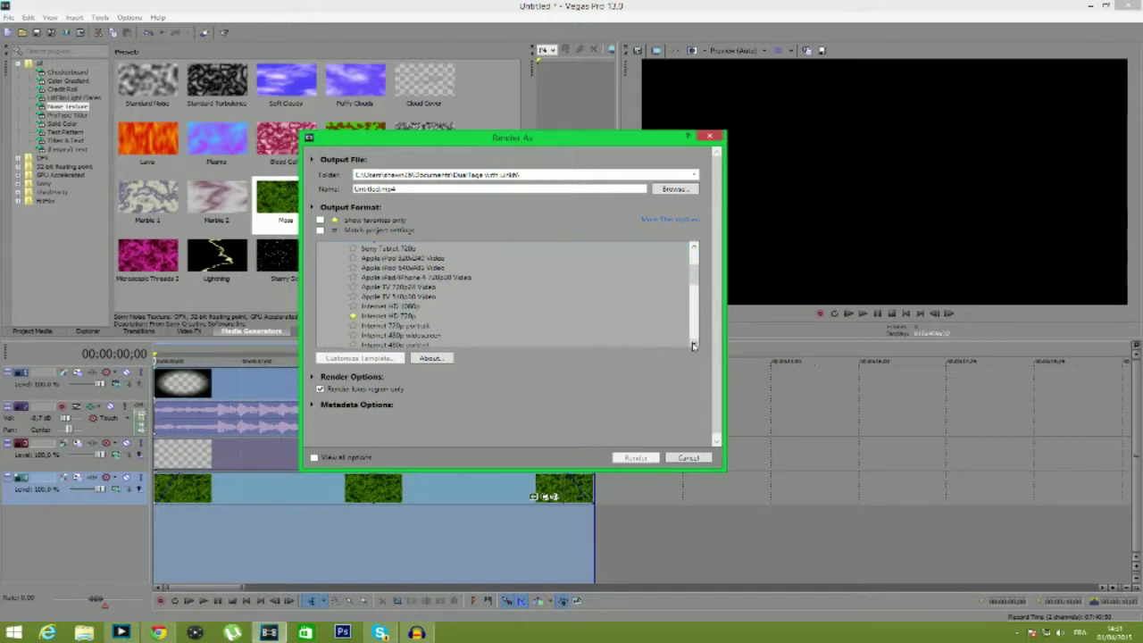
click(694, 345)
click(693, 346)
click(390, 290)
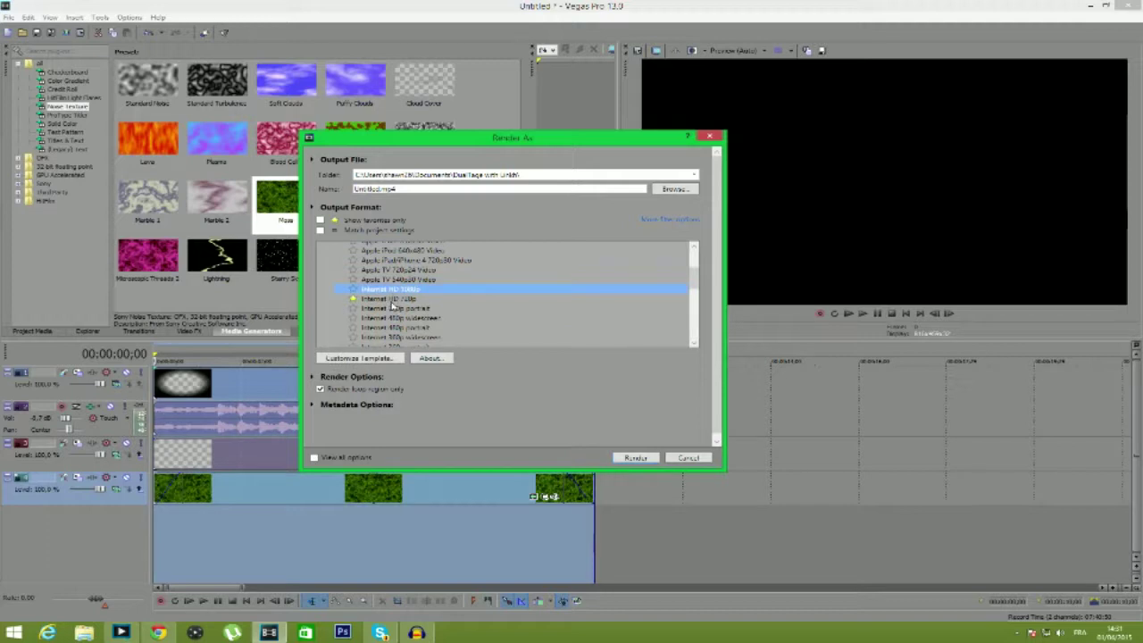
click(391, 300)
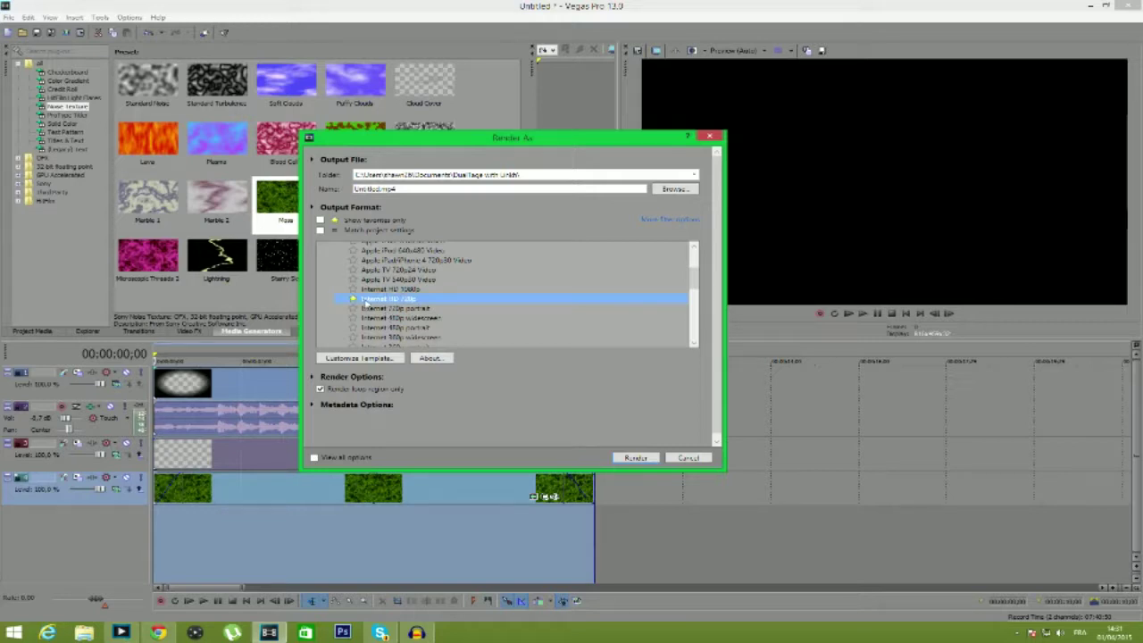
- Filter the render templates to favorites only and restore the full template list
click(320, 220)
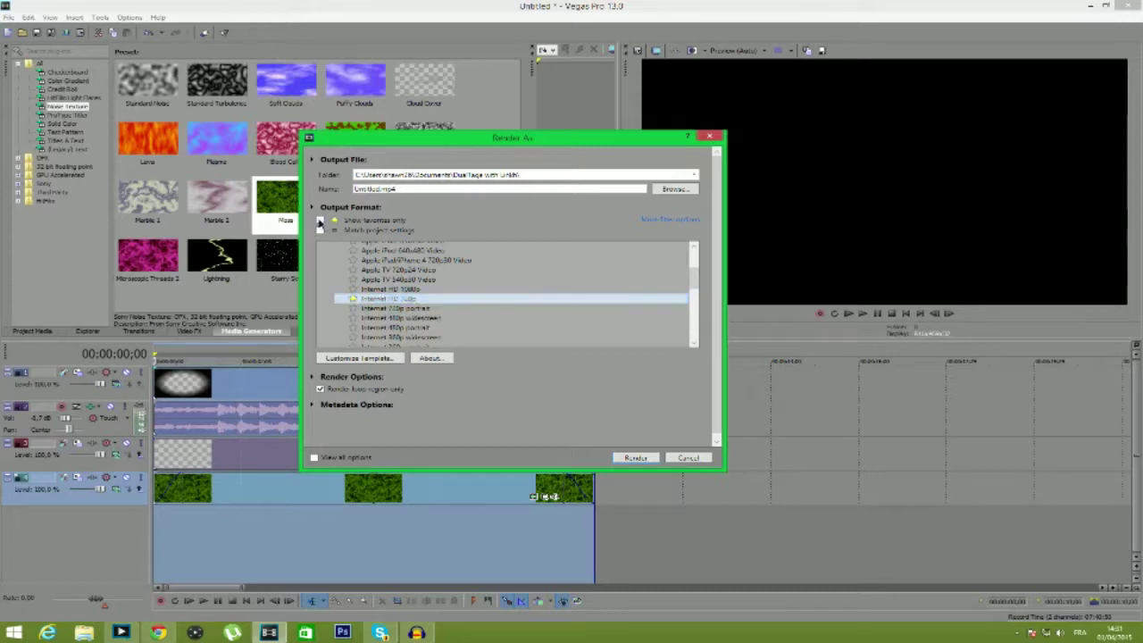
click(320, 221)
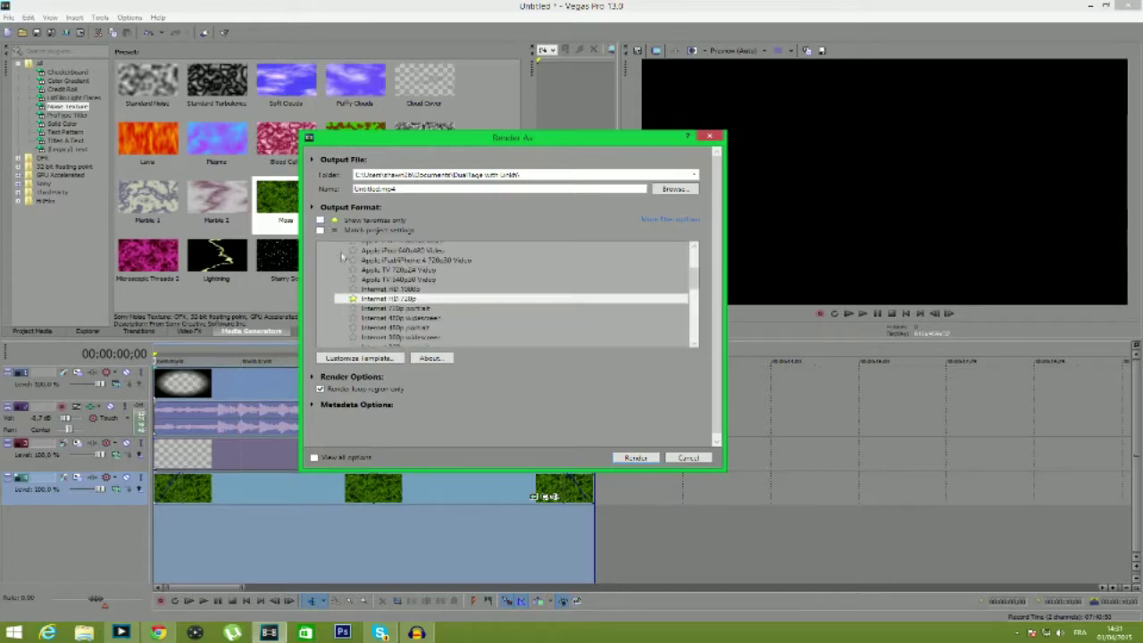
click(321, 221)
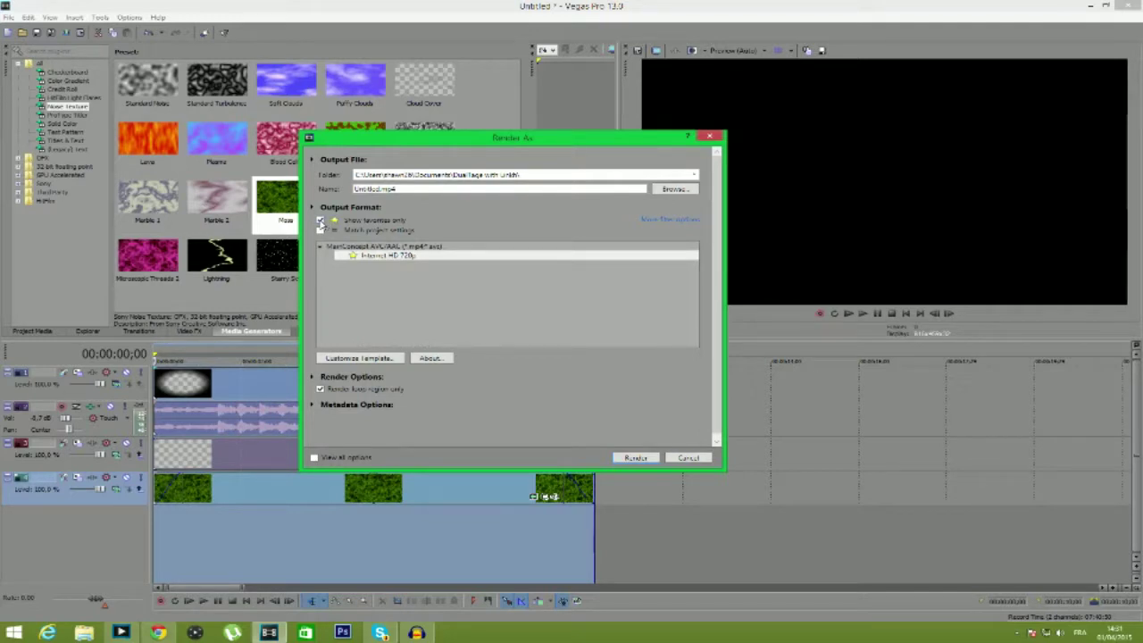
click(321, 222)
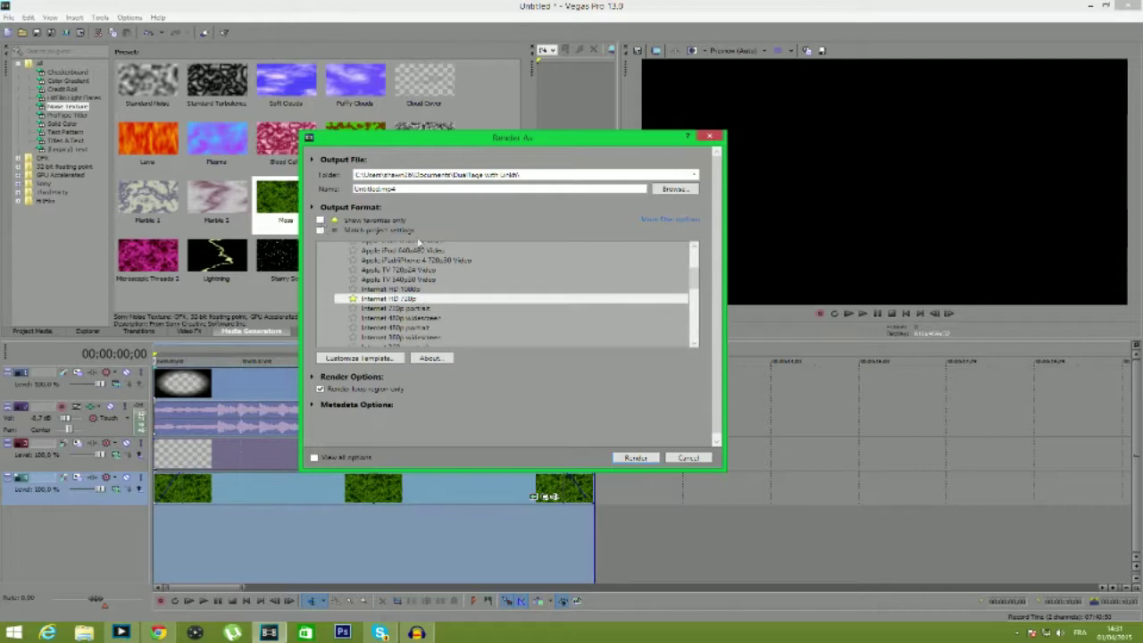
- Set the render output to the desktop folder (Bureau) with the file name "Tuto intro"
click(675, 189)
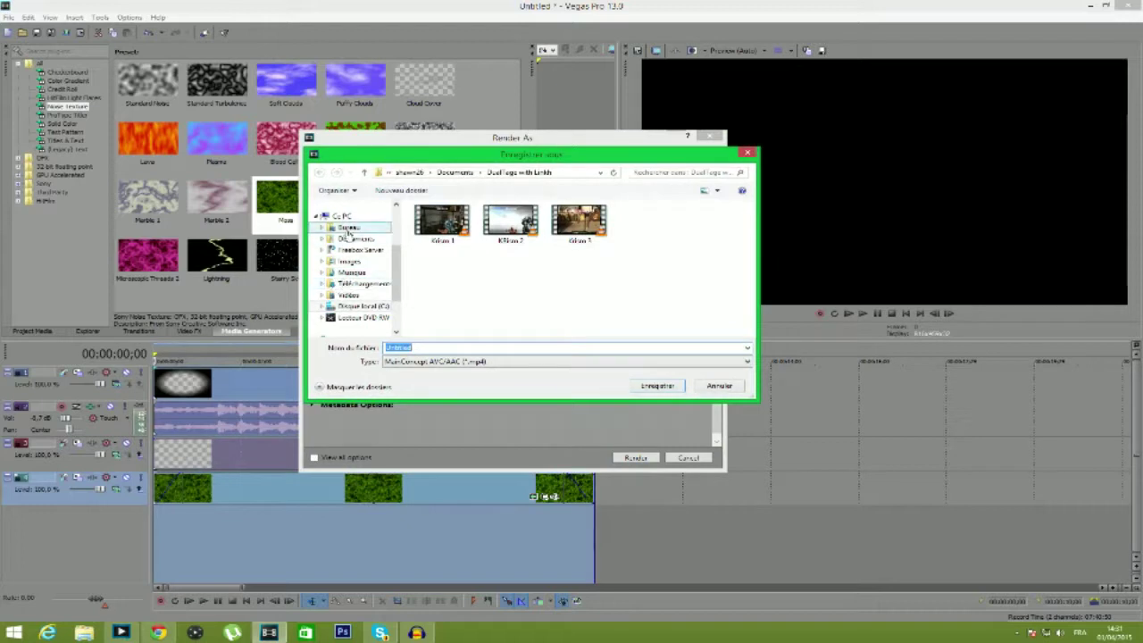
click(349, 231)
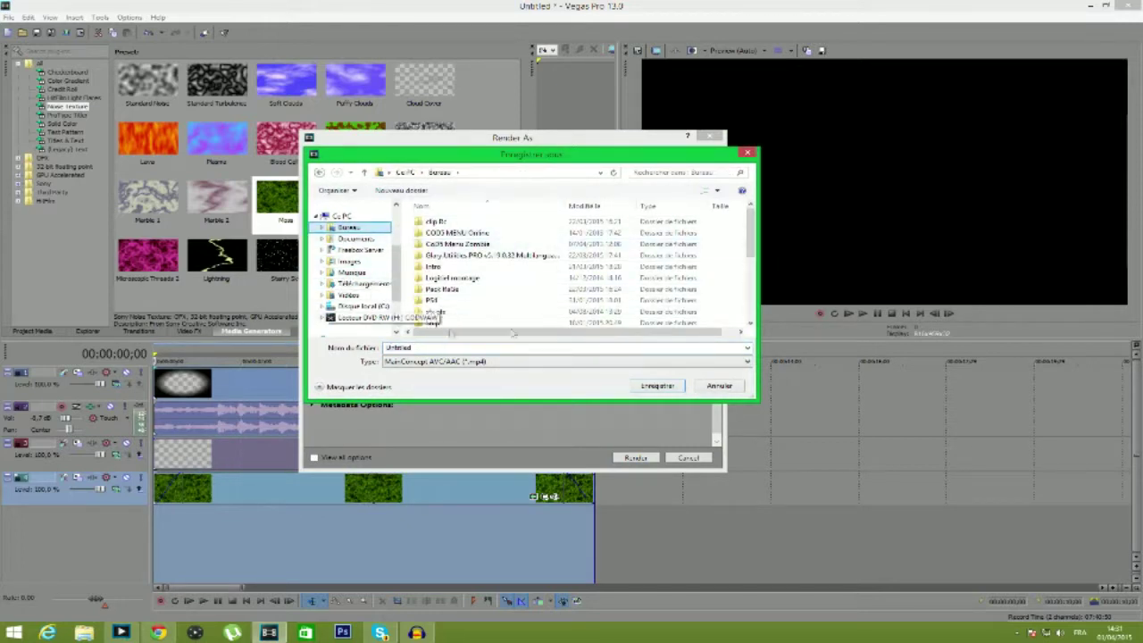
drag(750, 246, 746, 317)
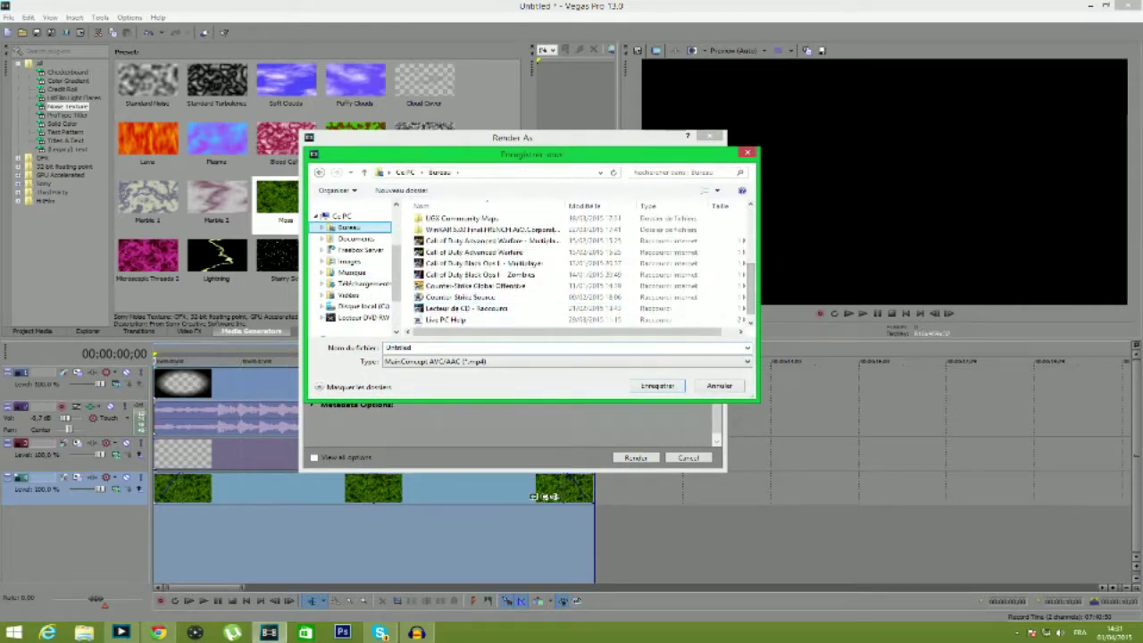
drag(413, 348, 378, 348)
text(tuto)
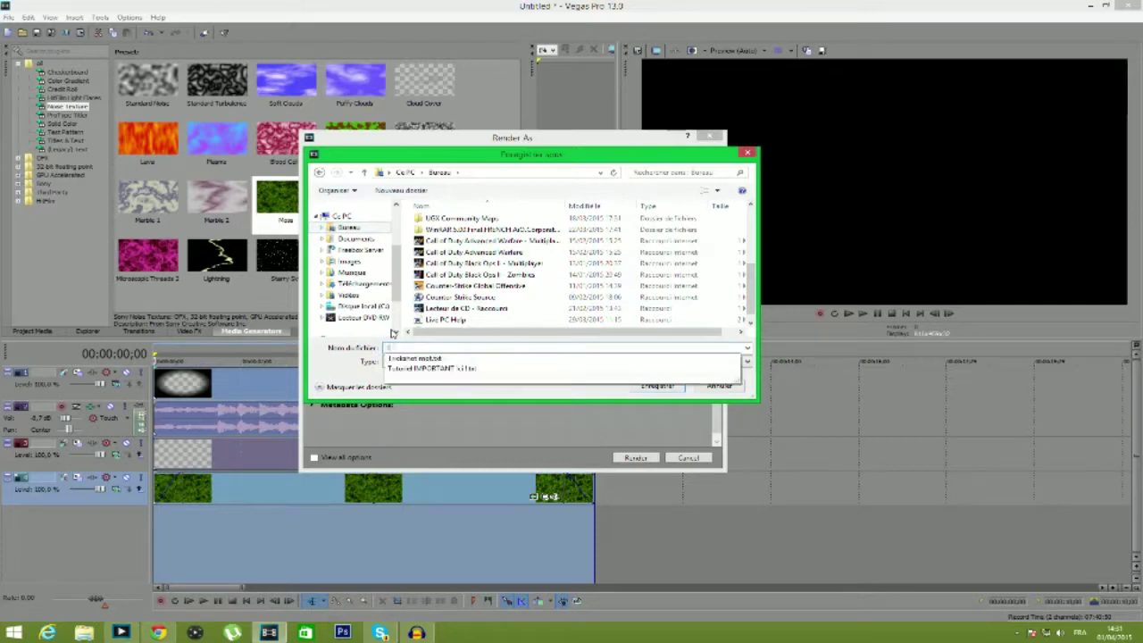
text(-intro)
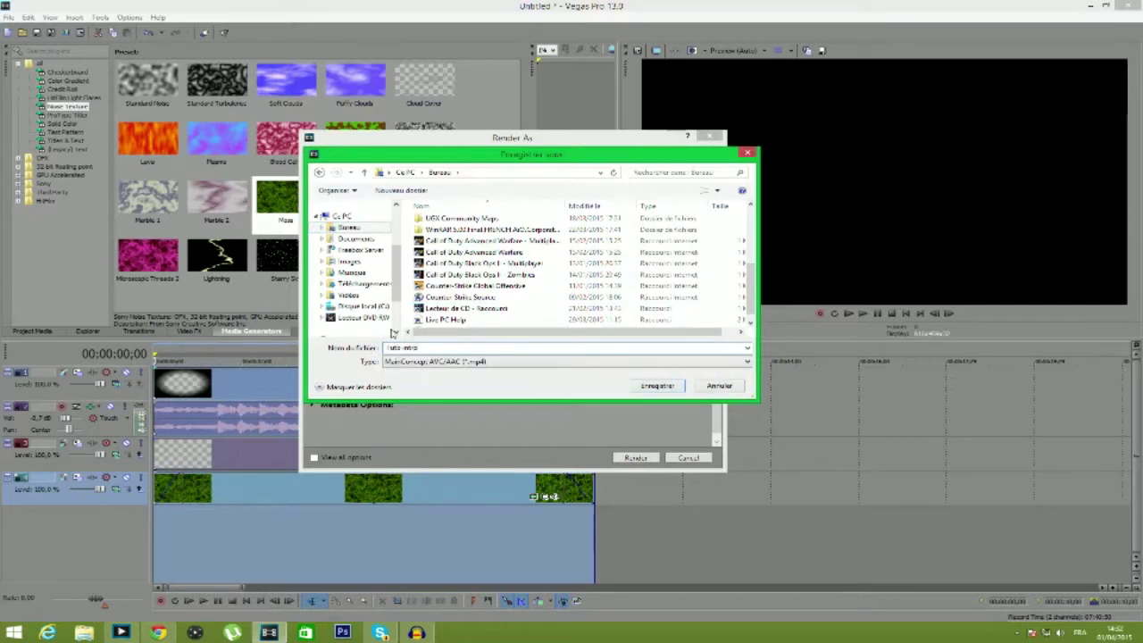
click(682, 385)
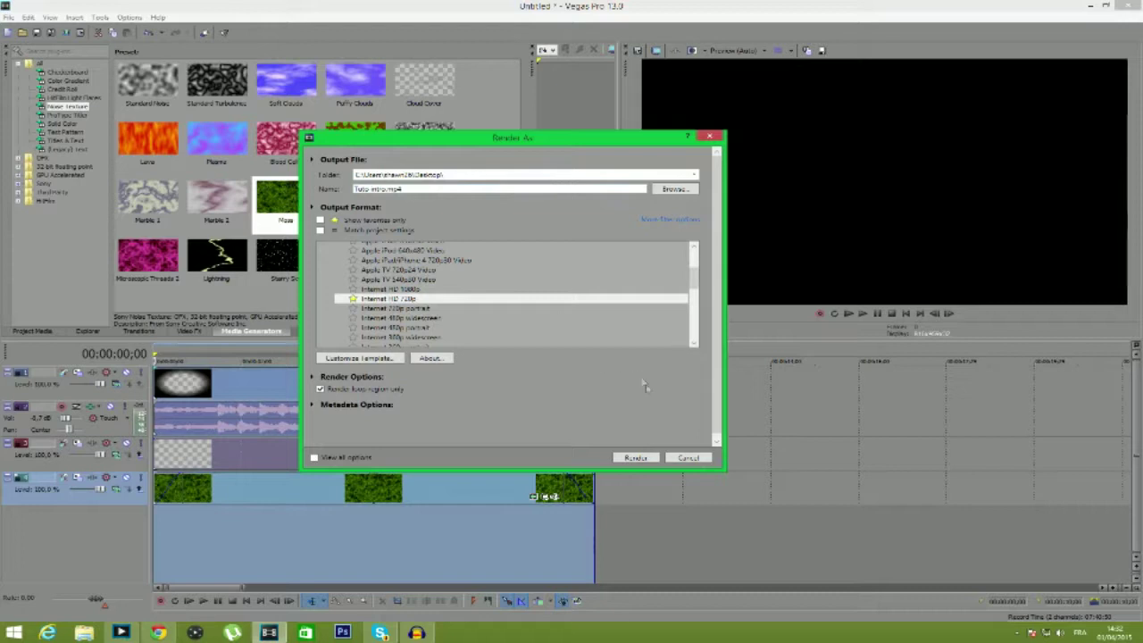
- Render the loop region to Tuto intro.mp4 and close the progress dialog once rendering completes
click(645, 461)
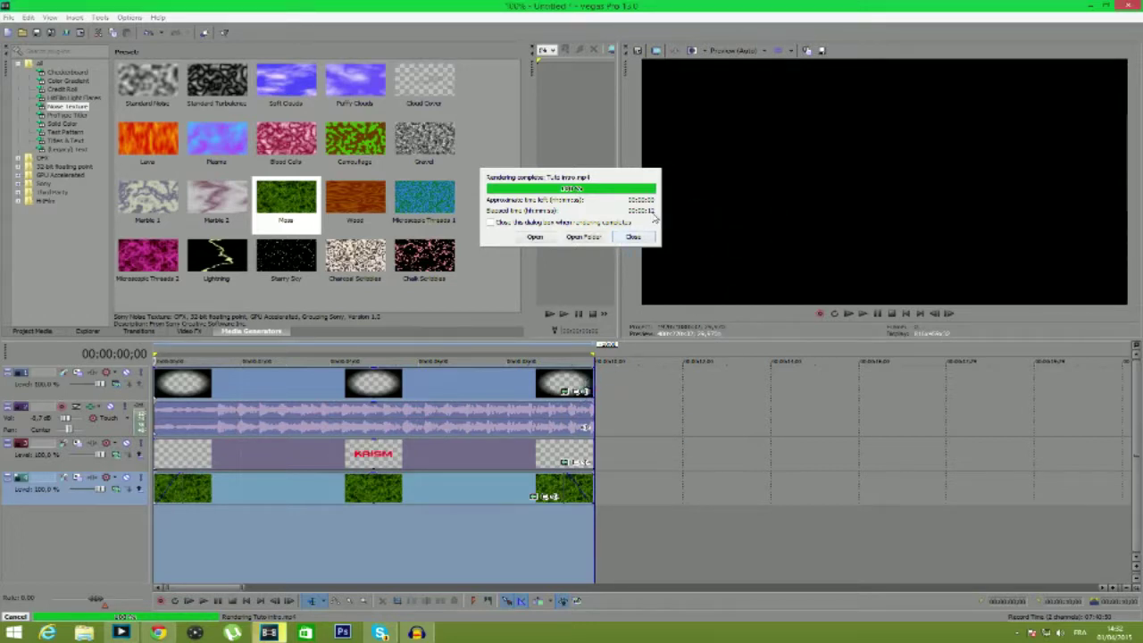
click(636, 238)
click(591, 380)
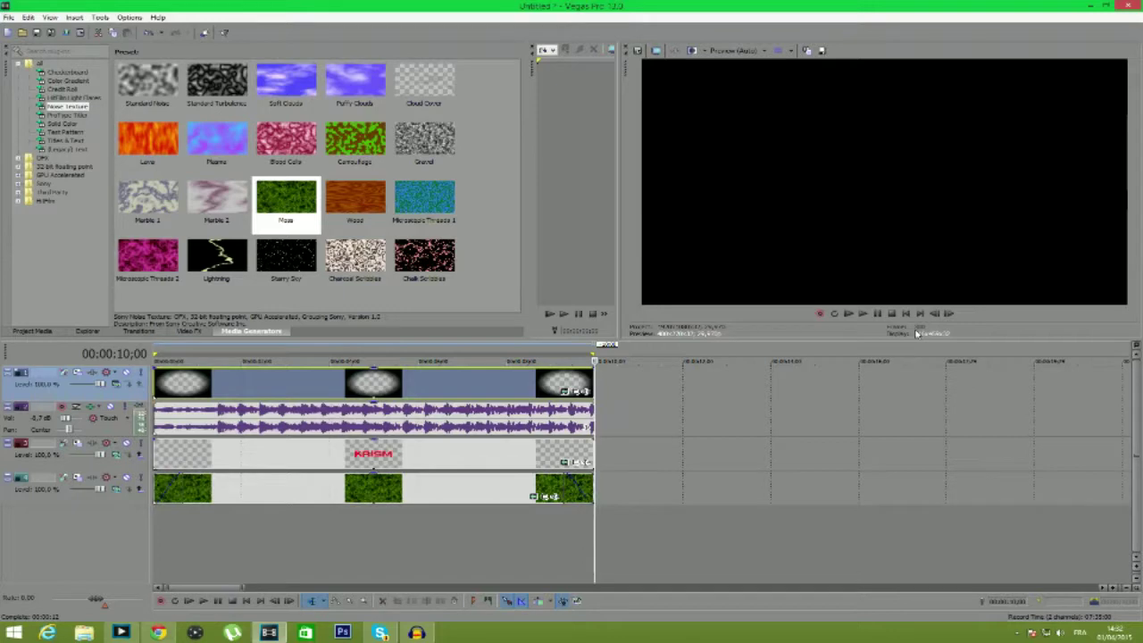
- Switch to the desktop, move the Tuto intro video clear of the other icons, play it in VLC and close the player
click(1093, 5)
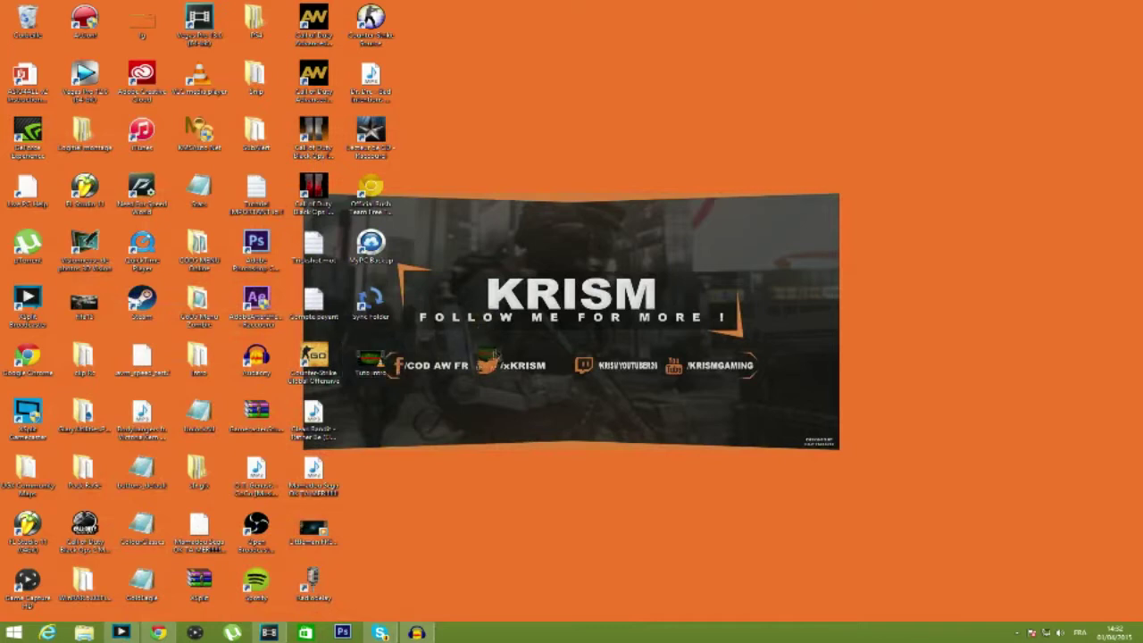
drag(371, 359, 487, 361)
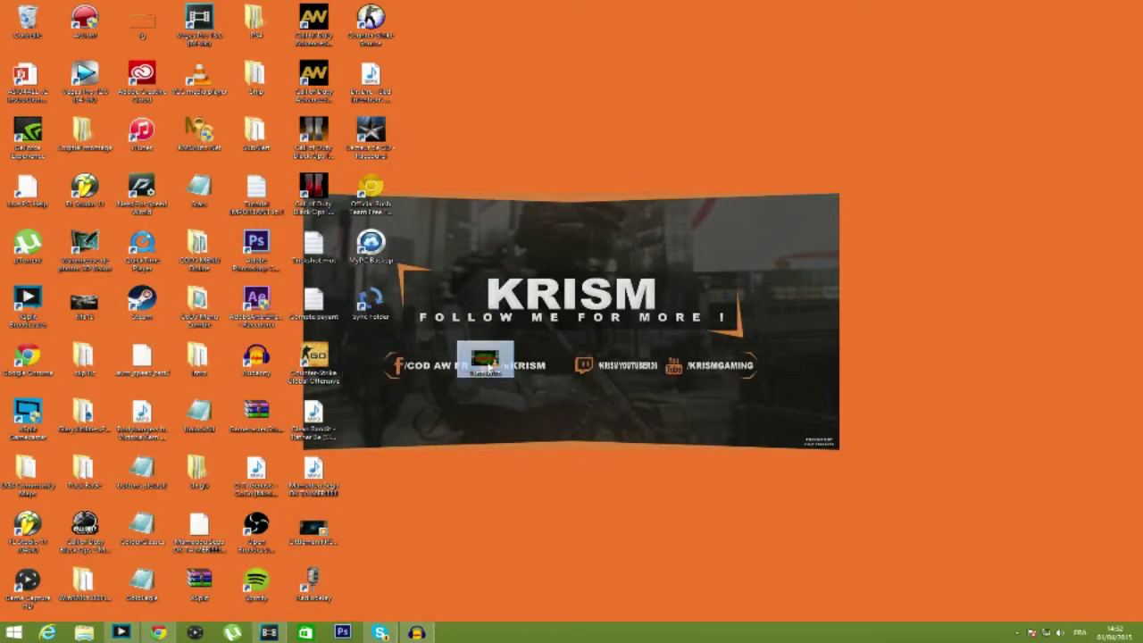
double_click(487, 362)
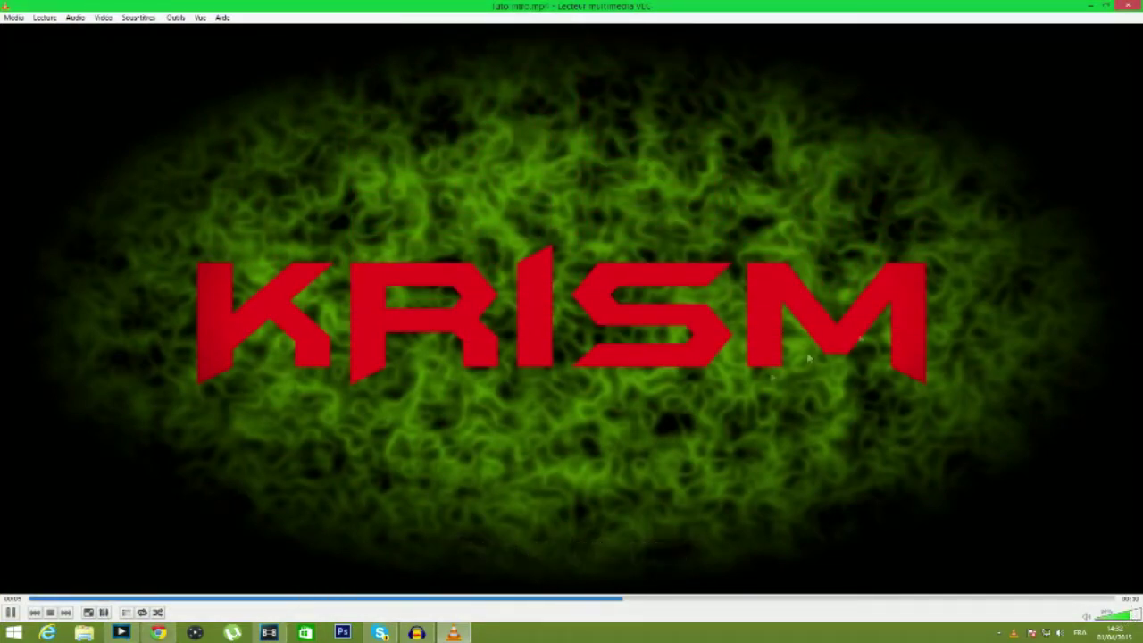
click(1126, 4)
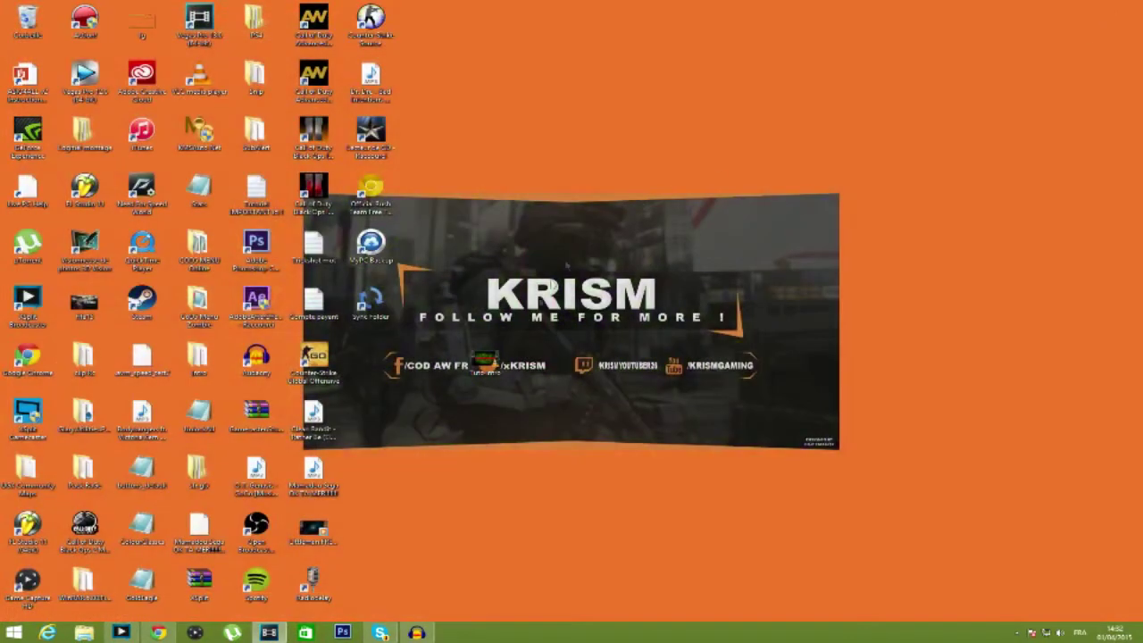